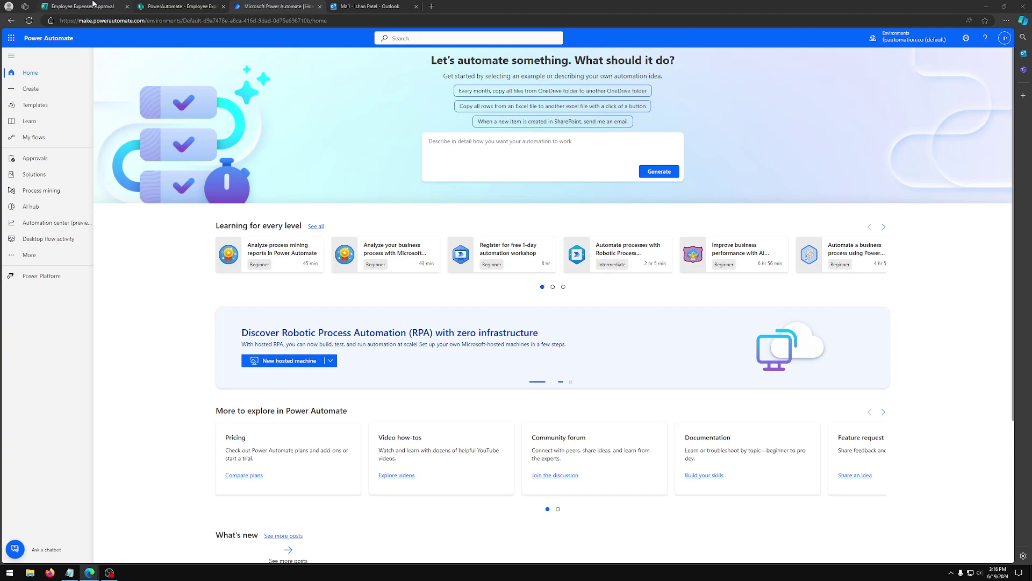
Review the Employee Expenses Approval form's questions, including numeric Amount and Type of Expense choices.
left_click(92, 5)
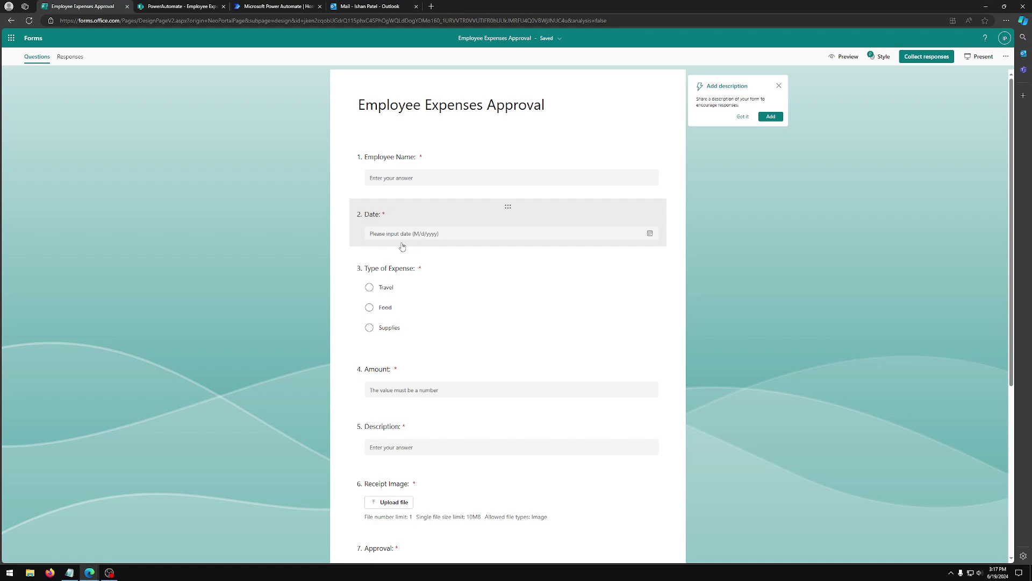
scroll(371, 240, "down", 1)
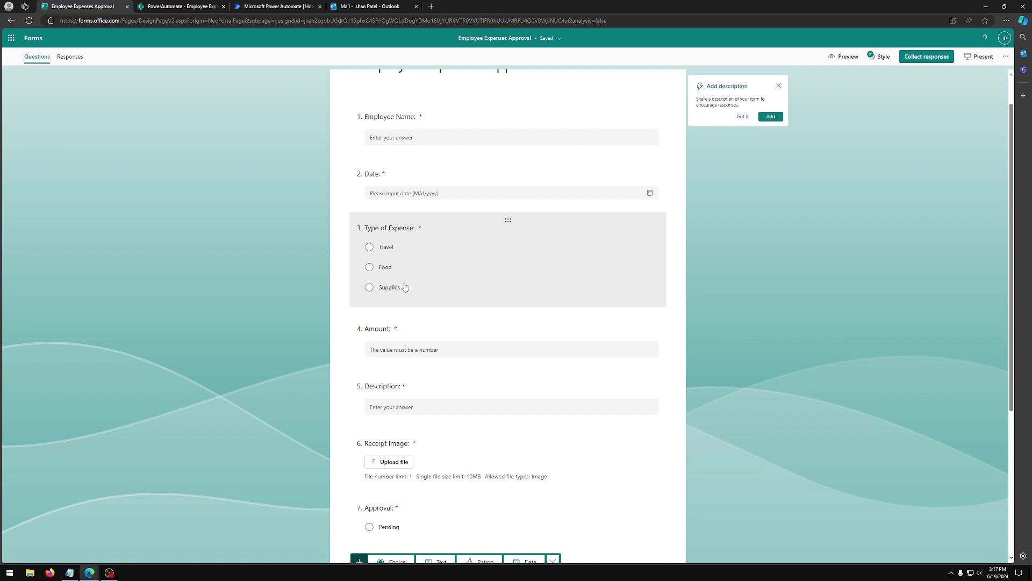
scroll(360, 299, "down", 1)
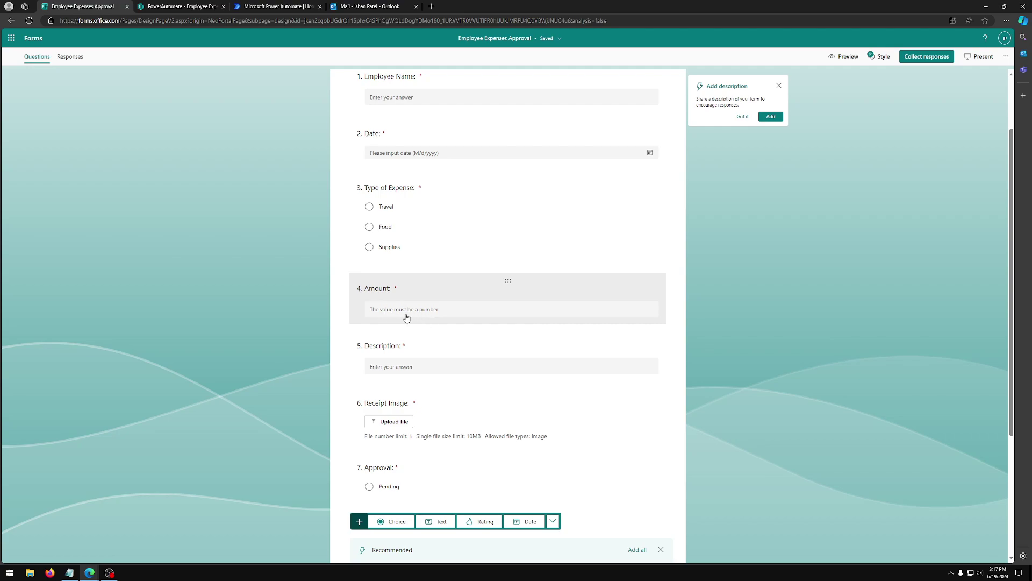
scroll(385, 318, "down", 1)
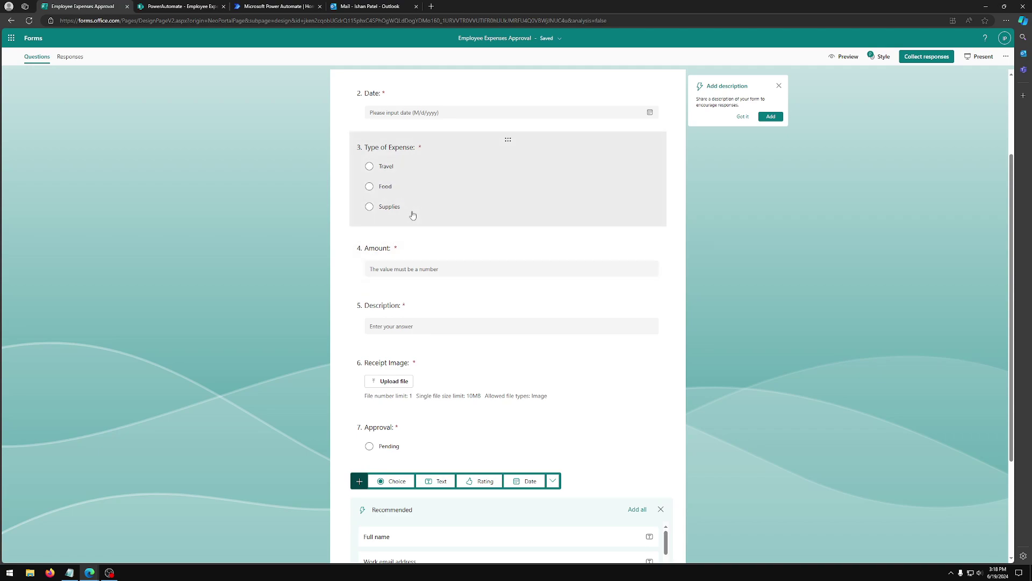
scroll(431, 214, "down", 1)
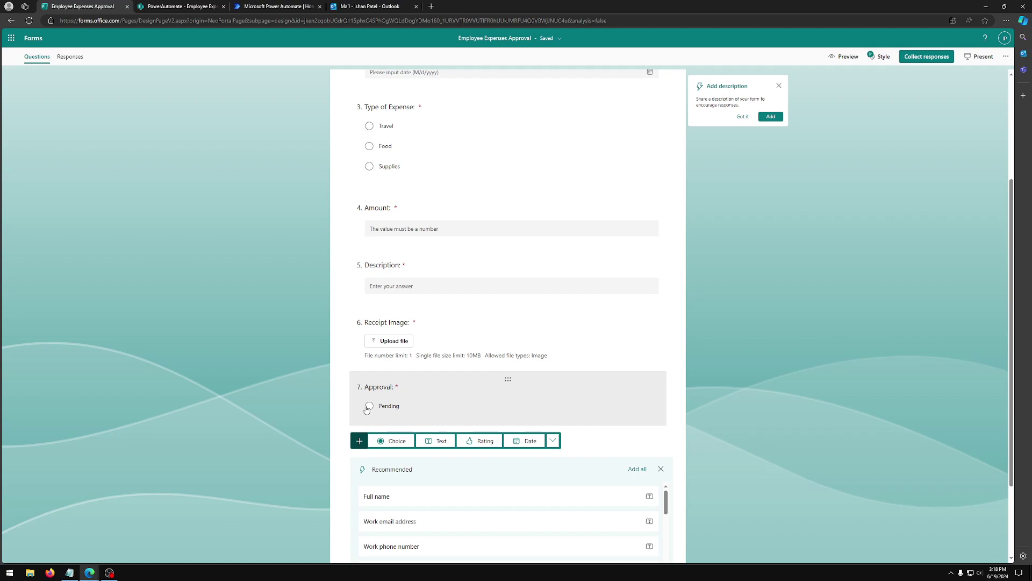
left_click(180, 5)
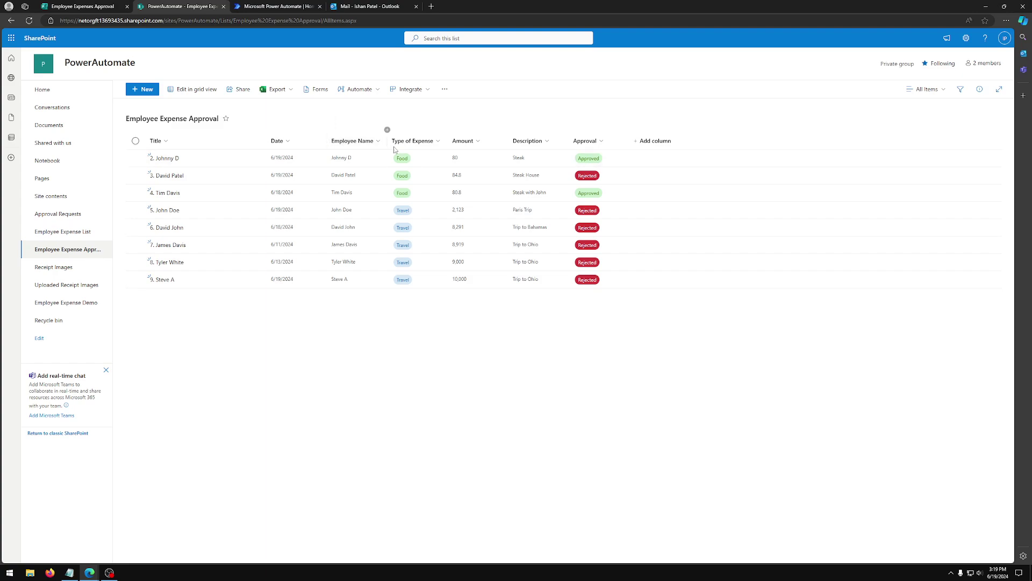
Inspect the Type of Expense and Amount column settings, cancelling without changes.
left_click(434, 141)
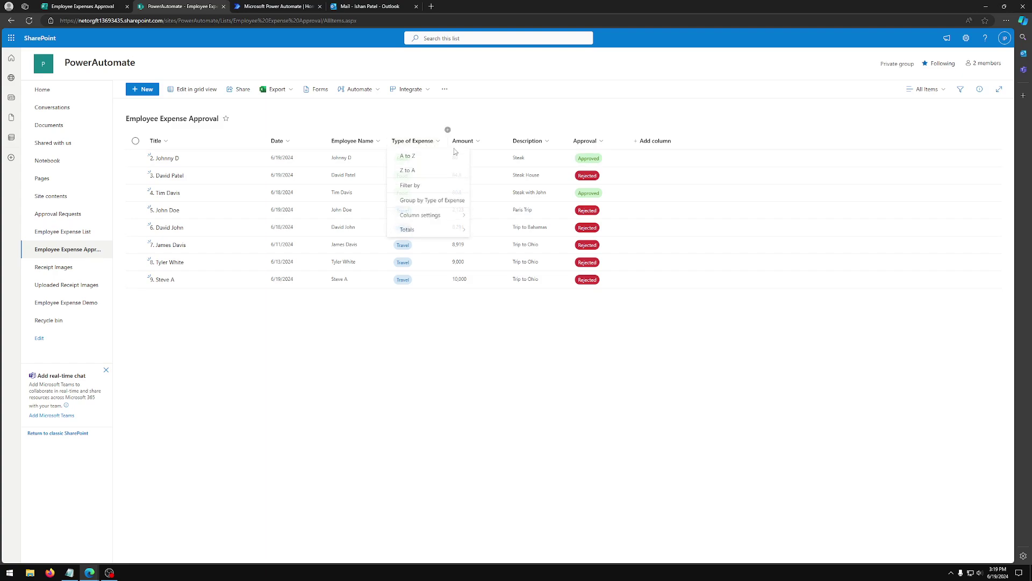
left_click(620, 234)
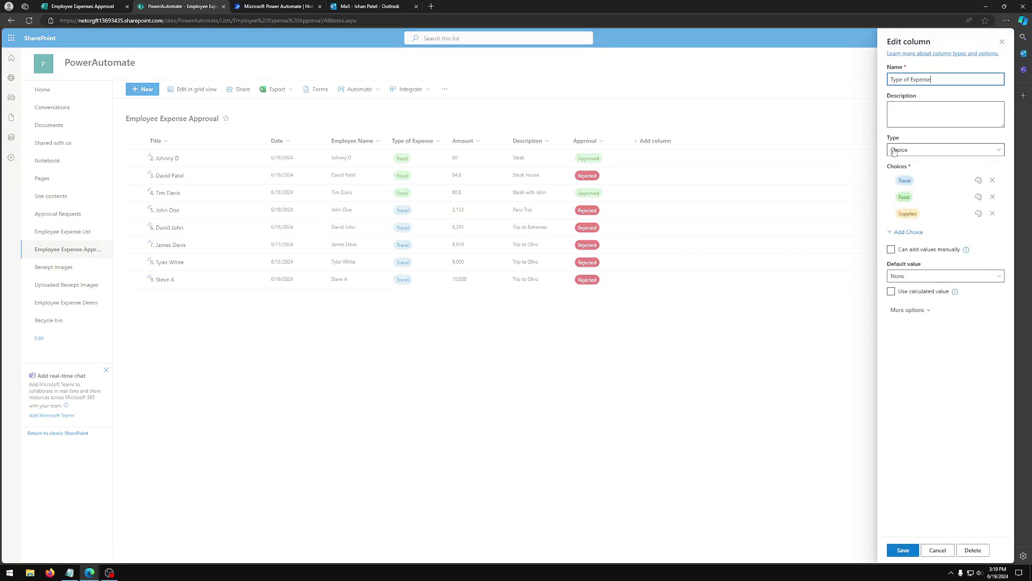
left_click(789, 323)
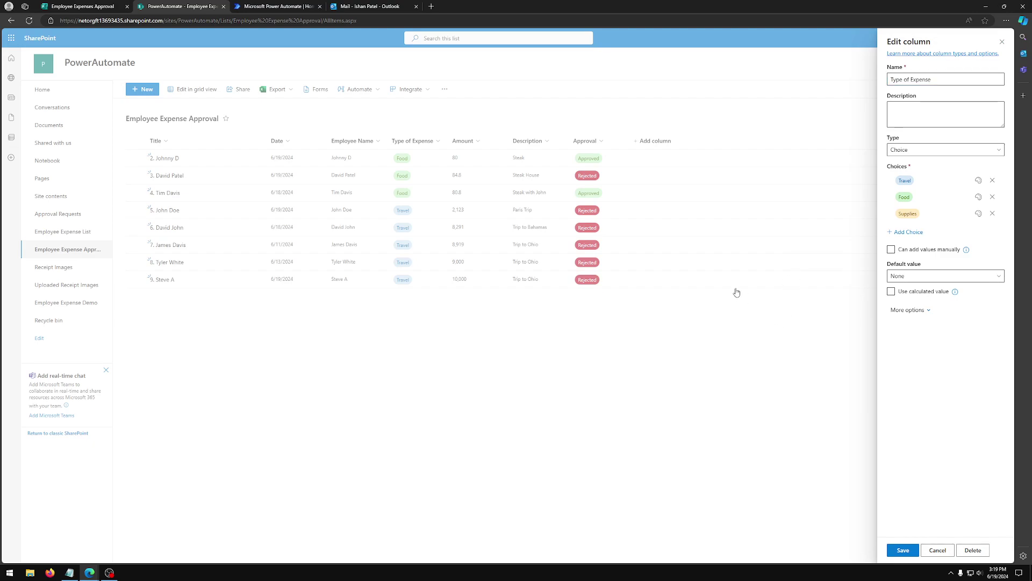
left_click(942, 551)
left_click(473, 142)
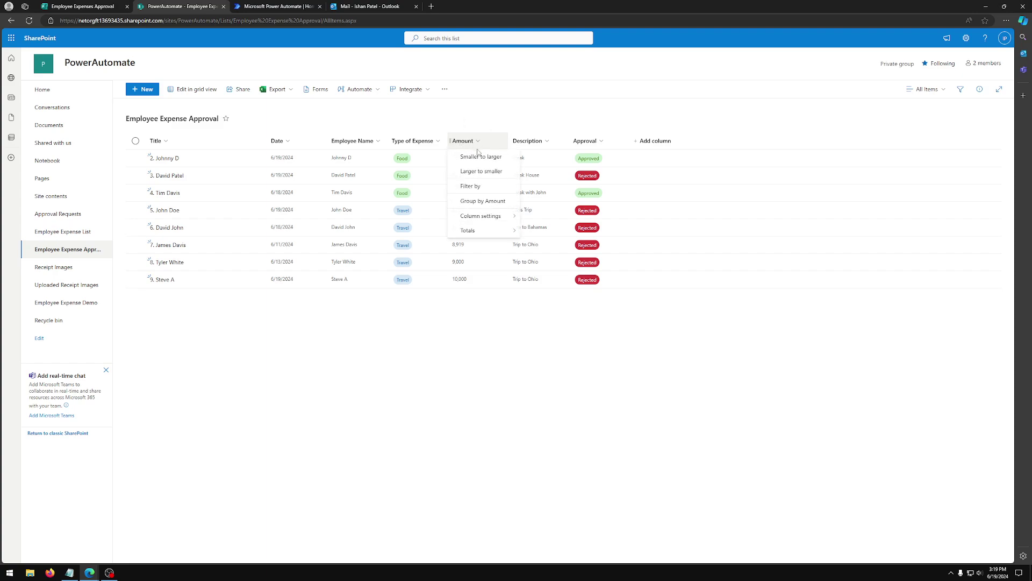
mouse_move(484, 214)
left_click(530, 215)
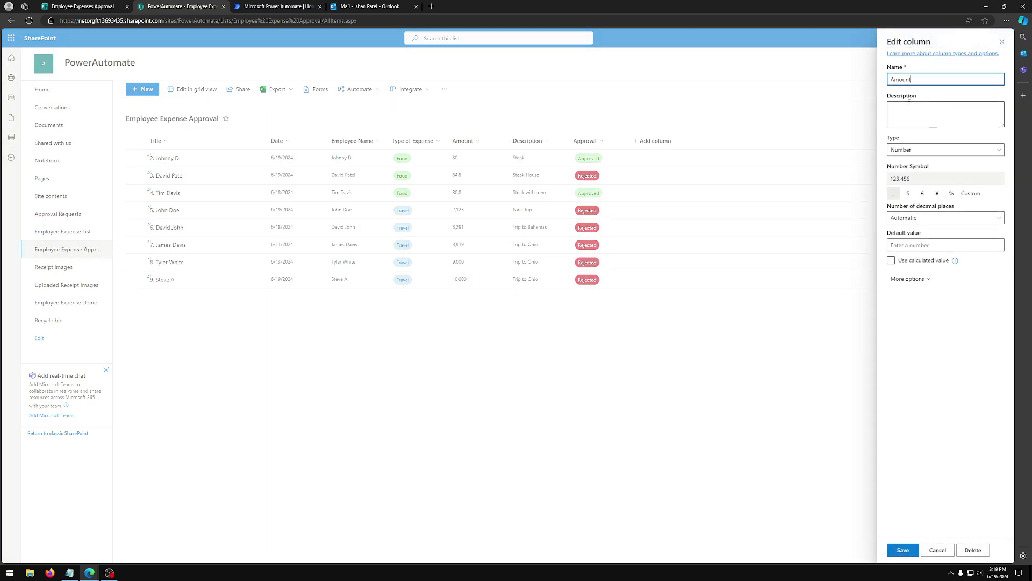
left_click(983, 153)
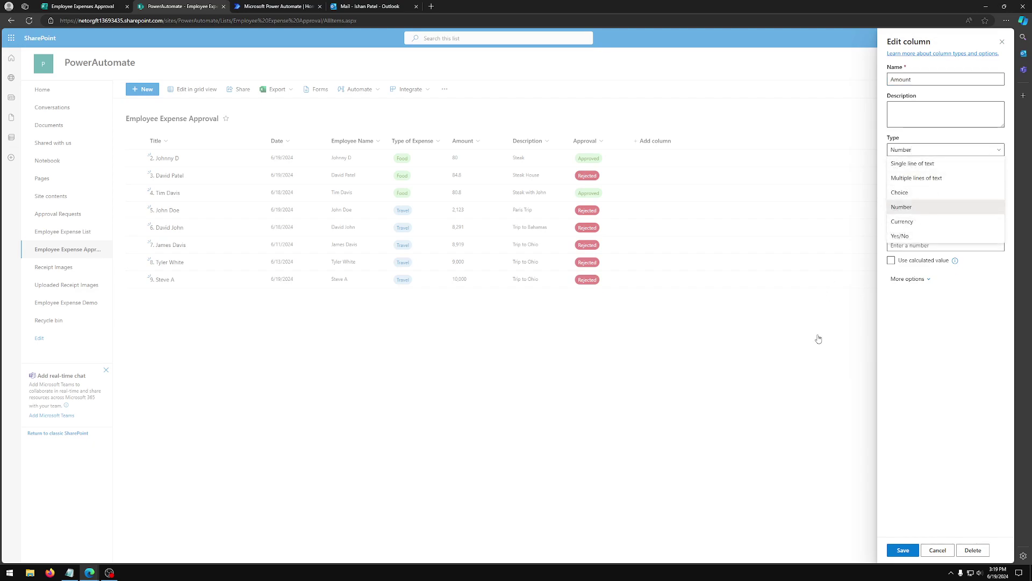
left_click(938, 550)
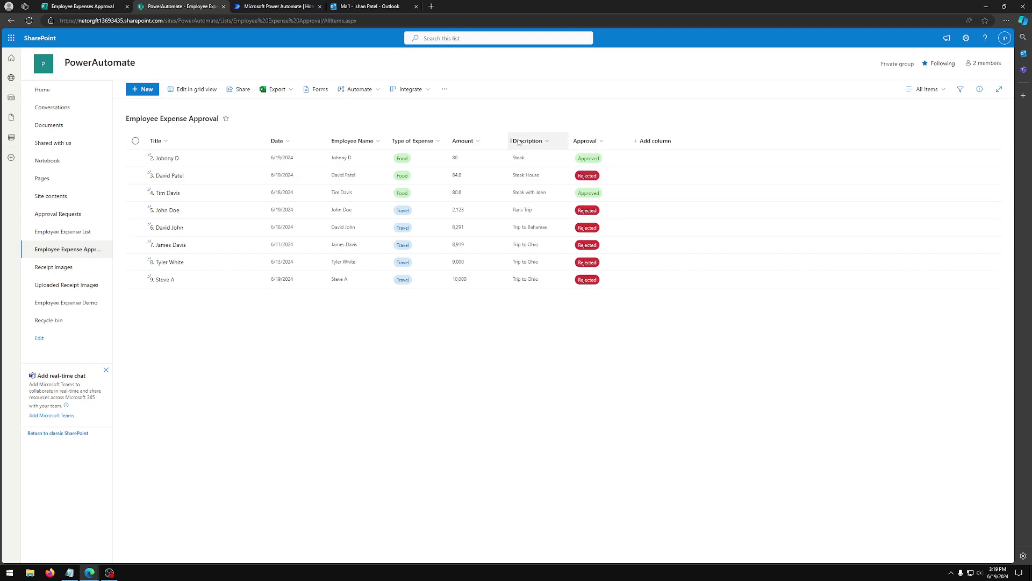
Inspect the Description and Approval (Approved, Rejected, Pending) column settings, then return to Power Automate.
left_click(537, 140)
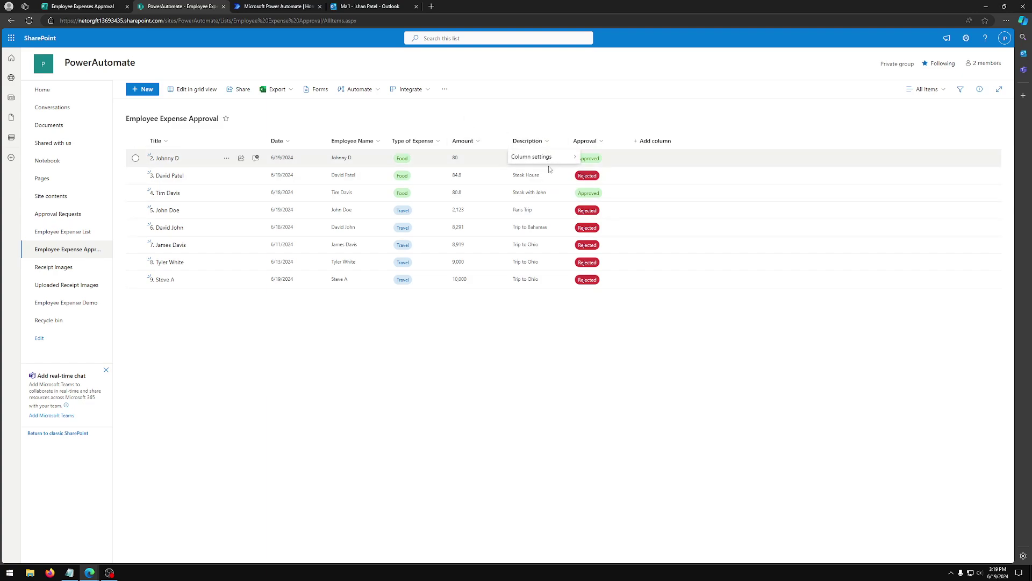
mouse_move(551, 157)
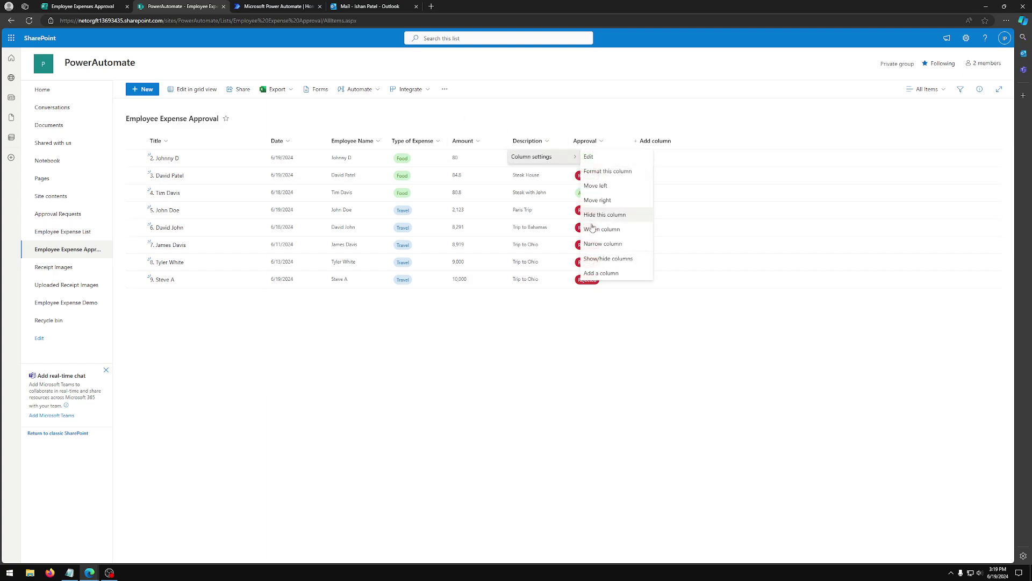
left_click(613, 159)
left_click(917, 152)
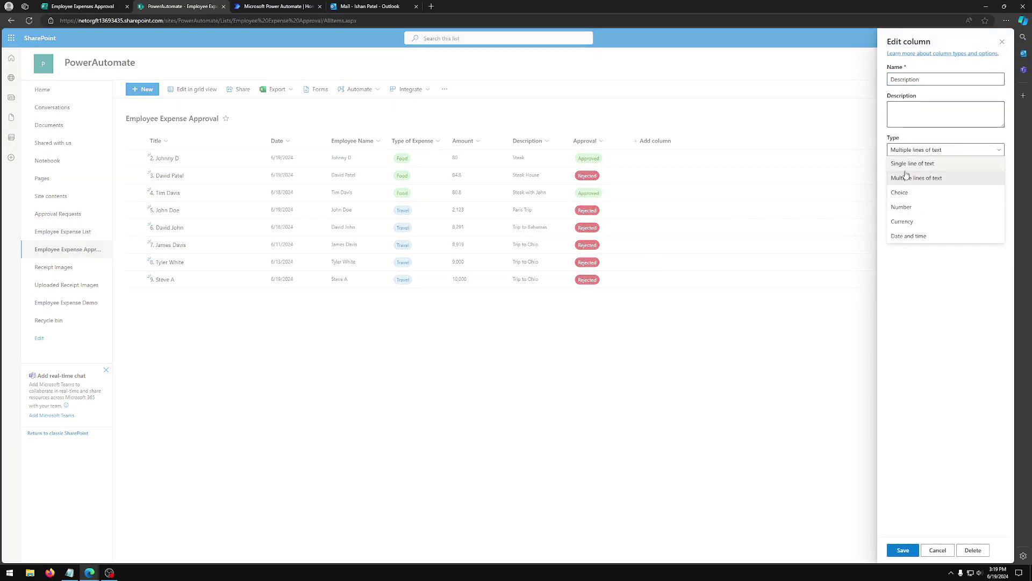
left_click(938, 550)
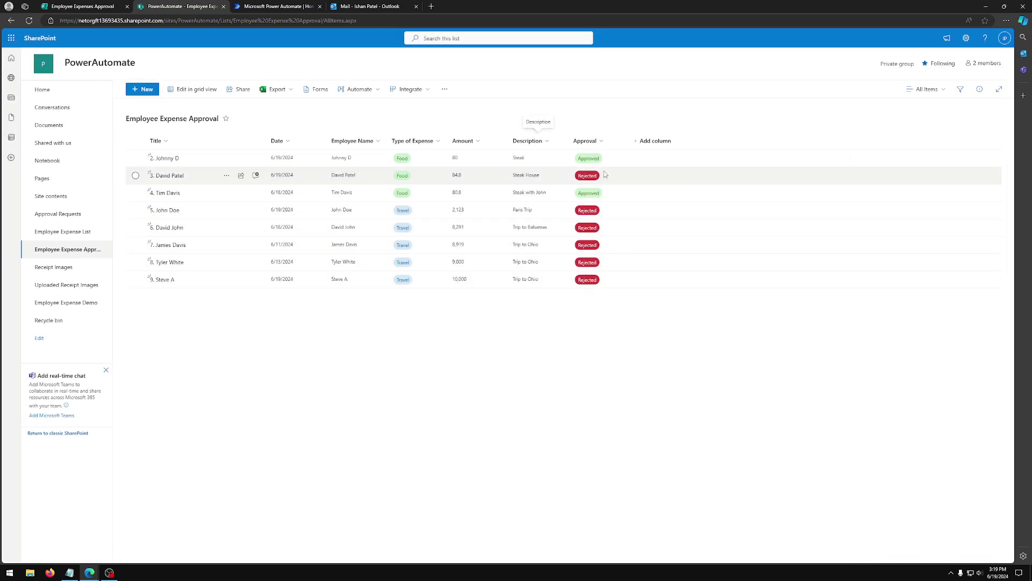
left_click(599, 141)
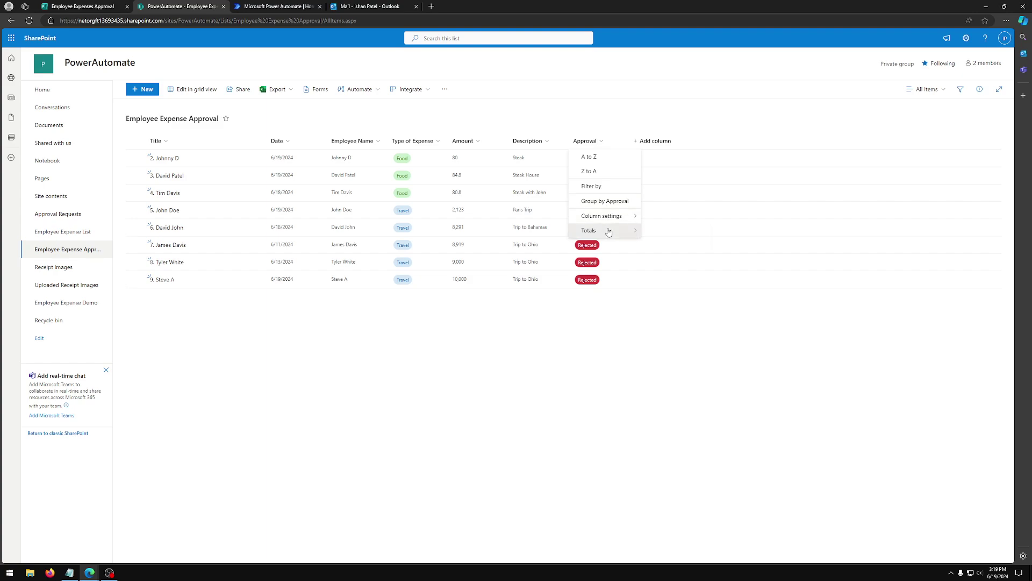
mouse_move(625, 216)
left_click(660, 218)
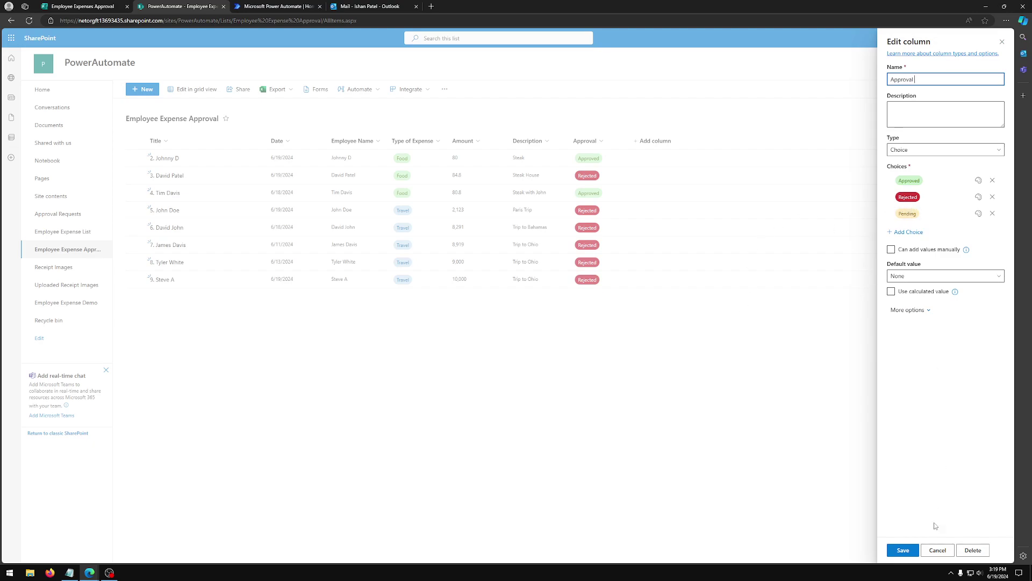
left_click(939, 551)
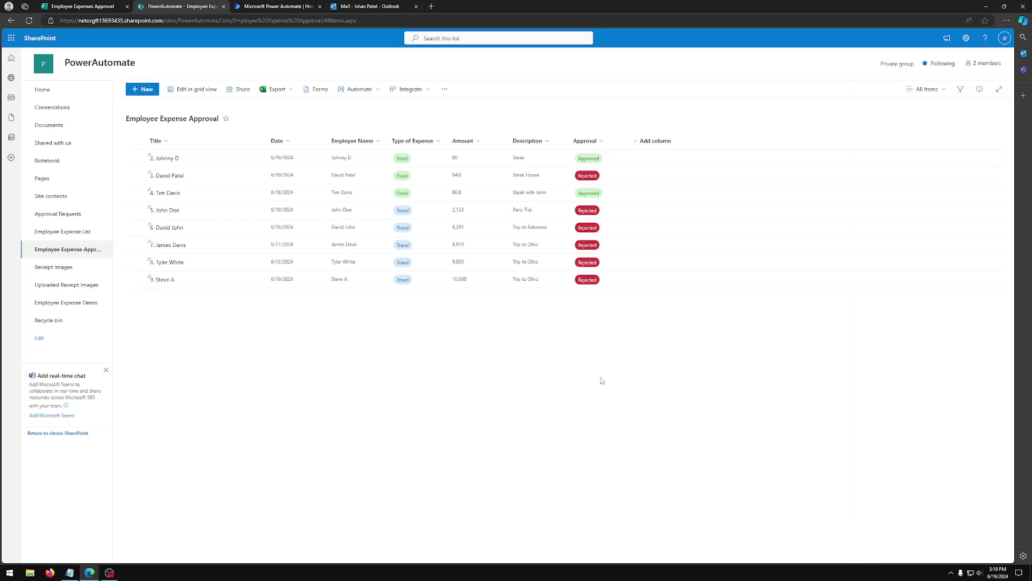
left_click(290, 7)
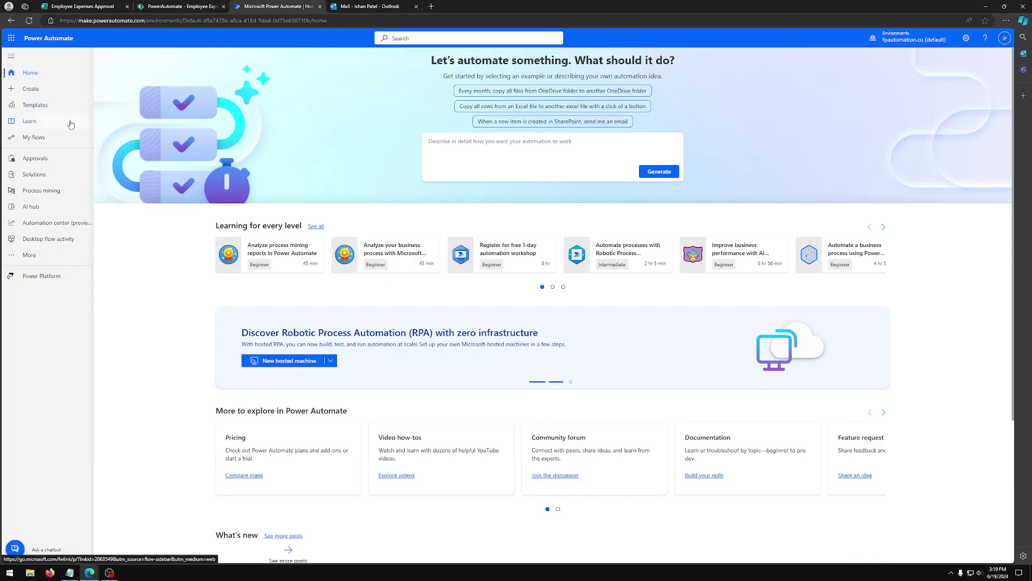
Create automated flow 'Employee Expense Demo' with the Forms 'When a new response is submitted' trigger.
left_click(32, 90)
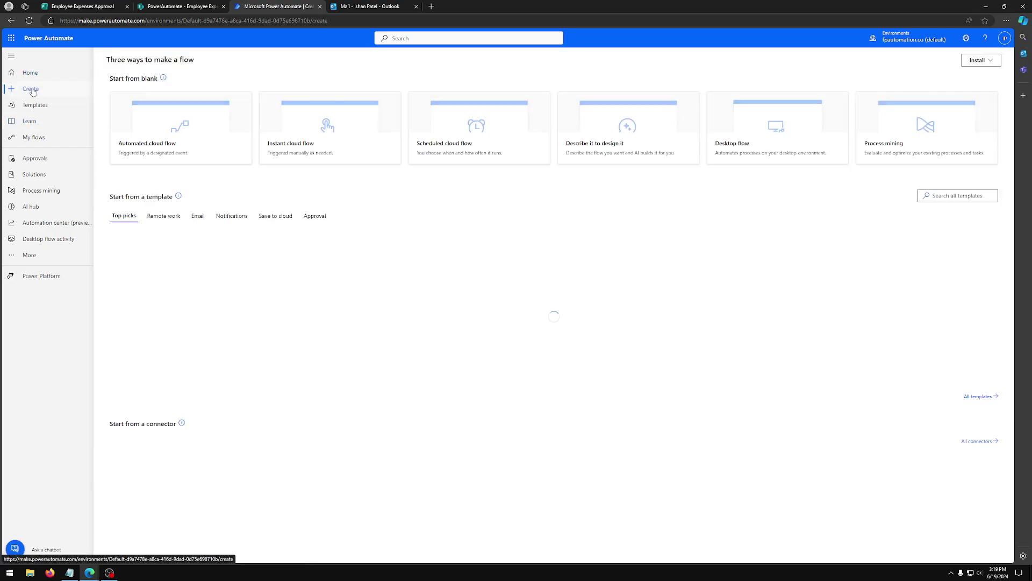
left_click(155, 110)
left_click(534, 222)
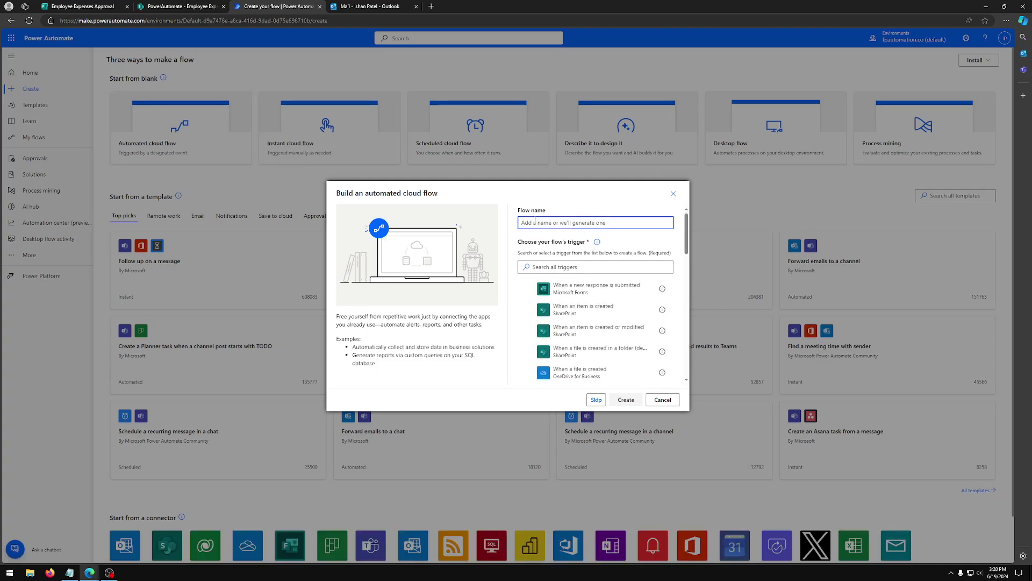
type("Ex")
type("plo")
left_click(570, 264)
type("When a new res")
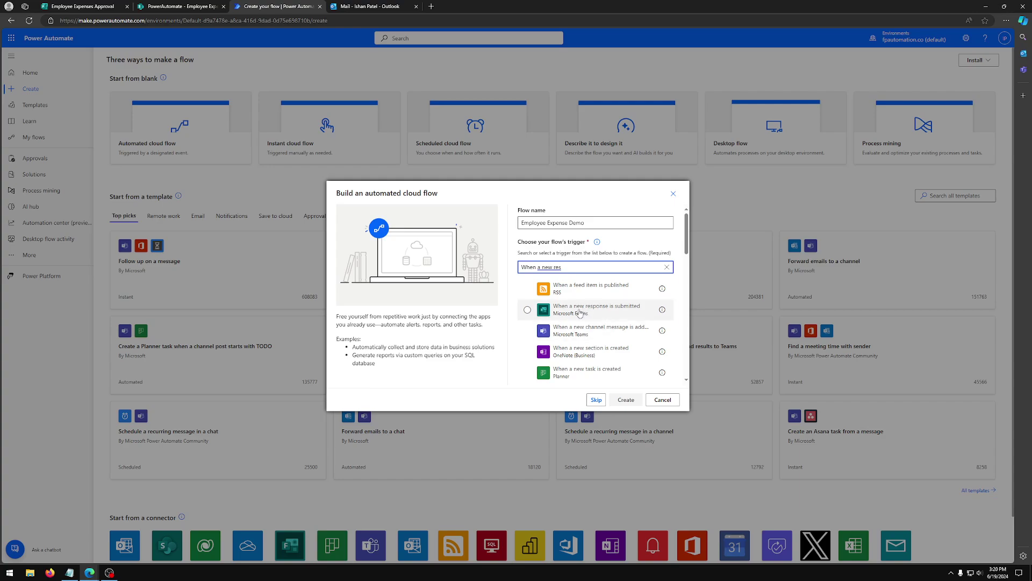
left_click(528, 311)
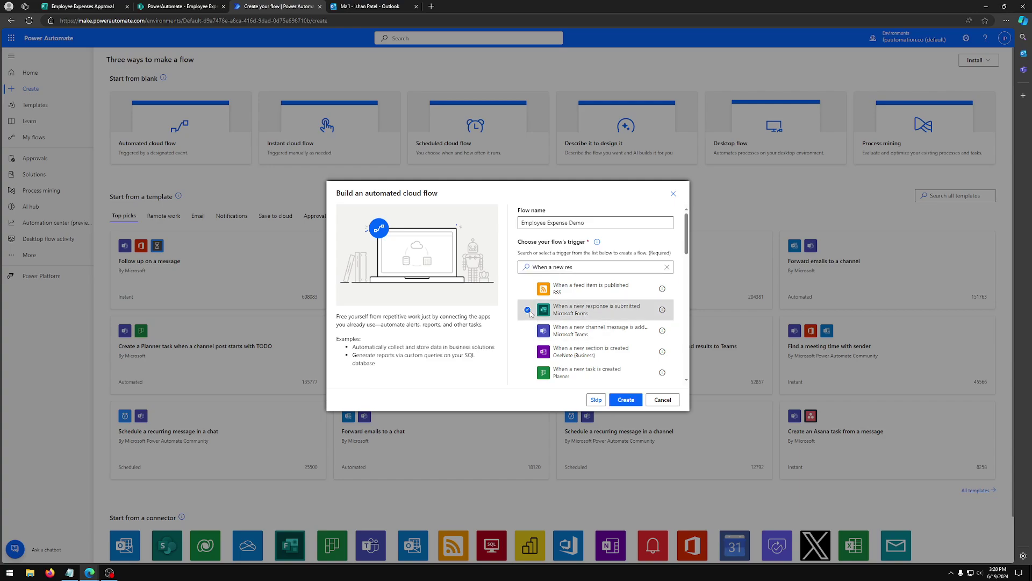
left_click(626, 400)
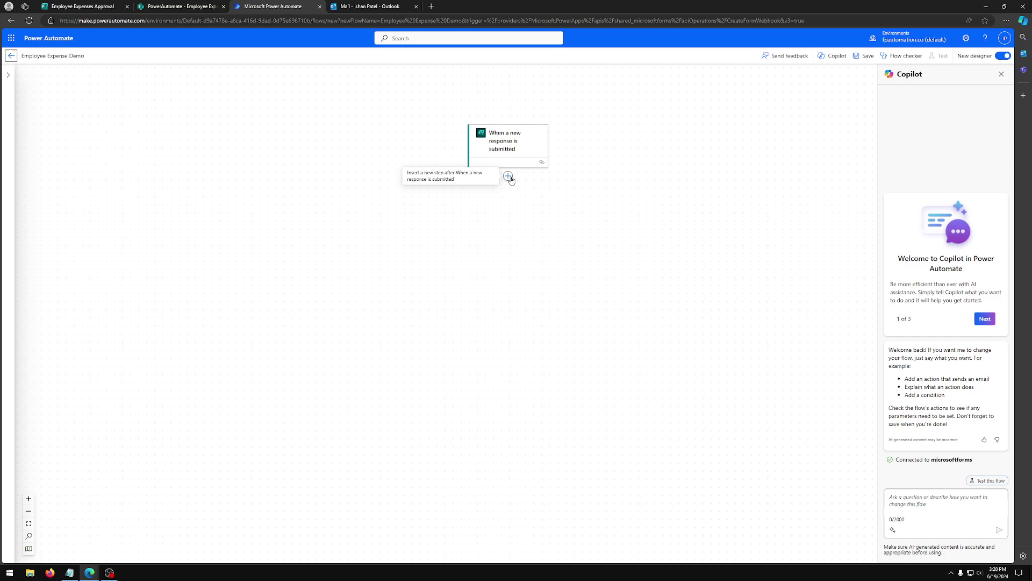
In the classic designer, set the trigger's Form Id to Employee Expenses Approval.
left_click(1002, 56)
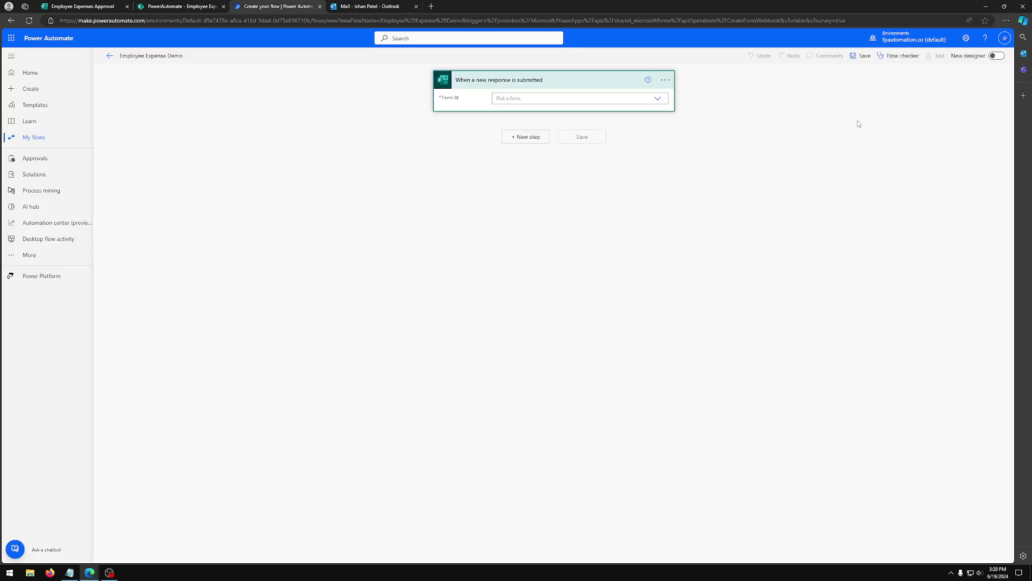
left_click(649, 100)
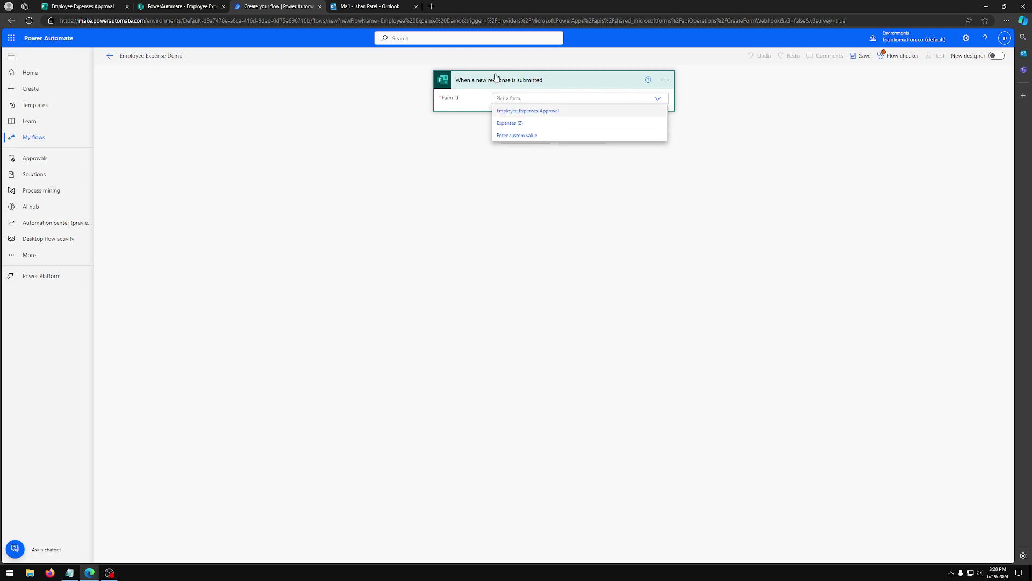
left_click(547, 114)
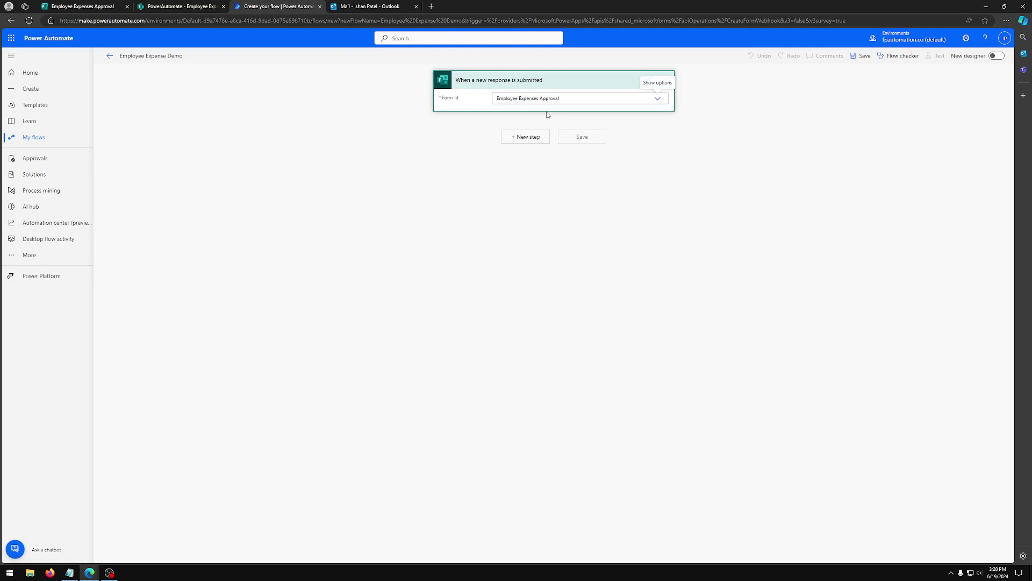
Add Get response details using Form Id Employee Expenses Approval and the trigger's Response Id.
left_click(535, 141)
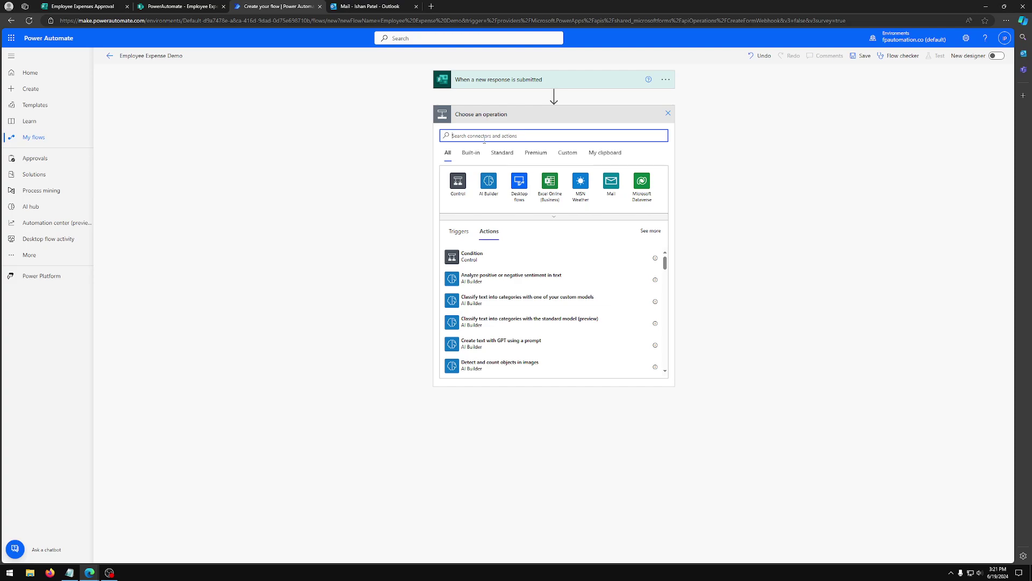
type("g")
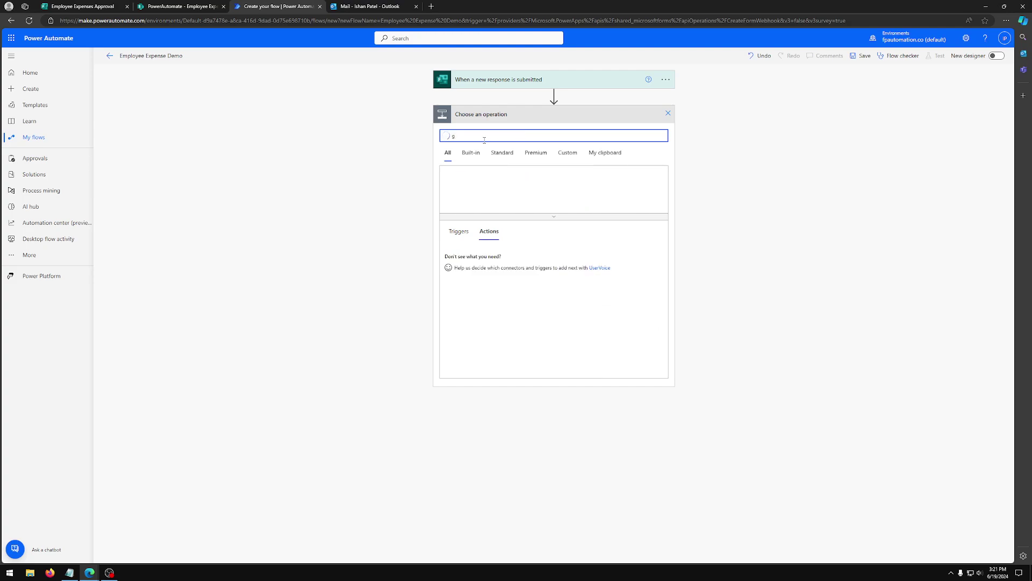
type("et resp")
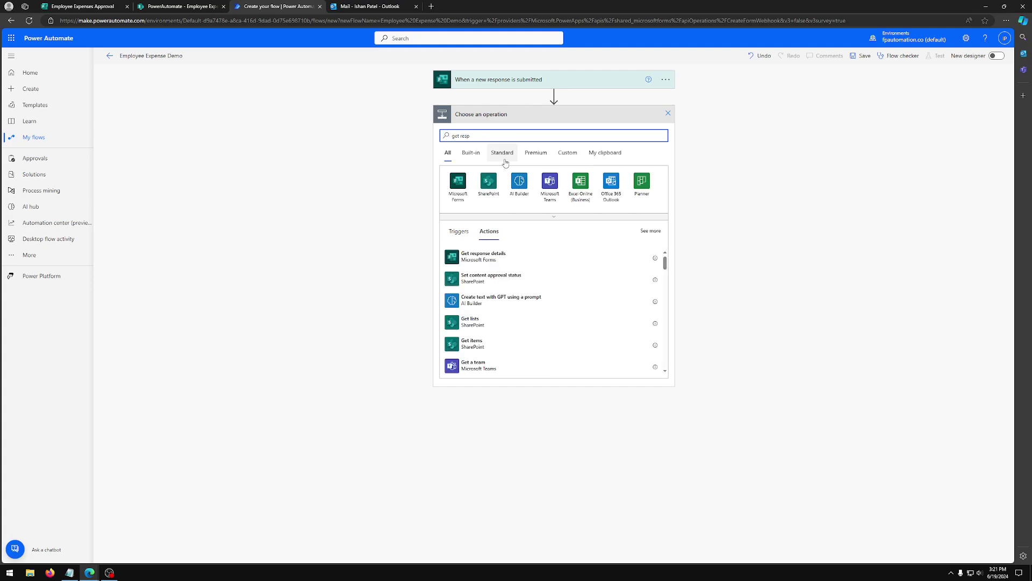
left_click(493, 266)
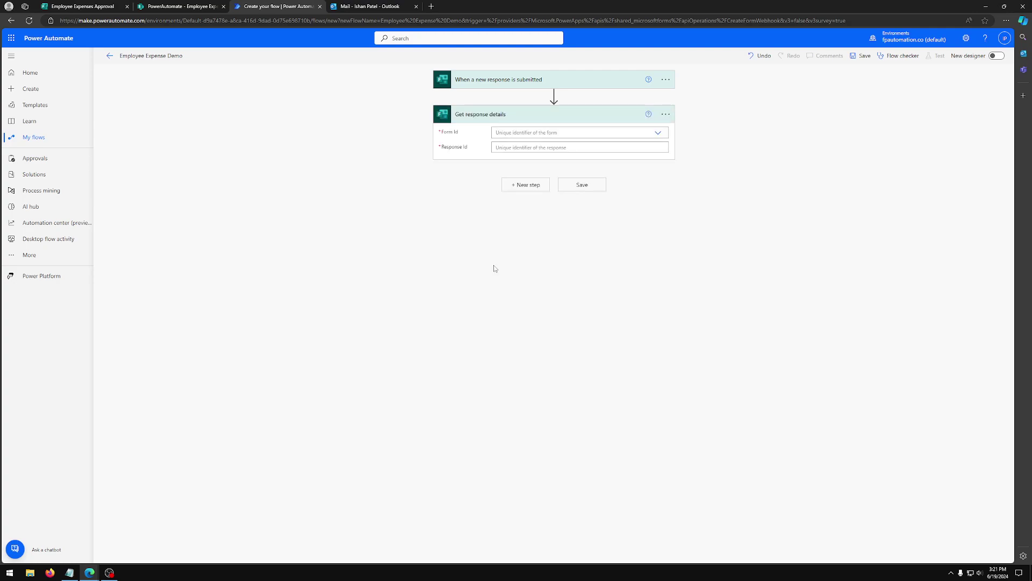
left_click(658, 133)
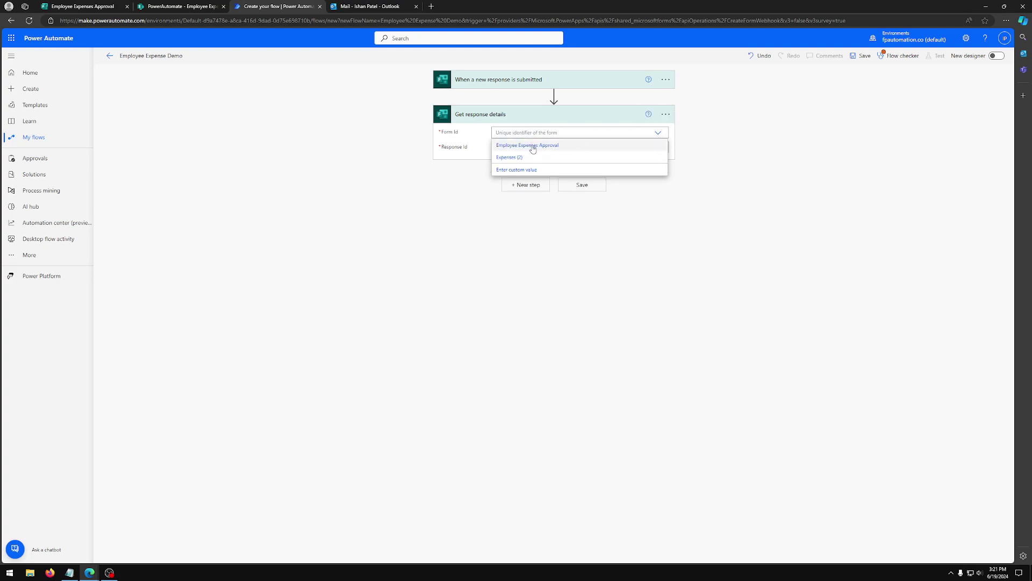
left_click(532, 146)
left_click(544, 148)
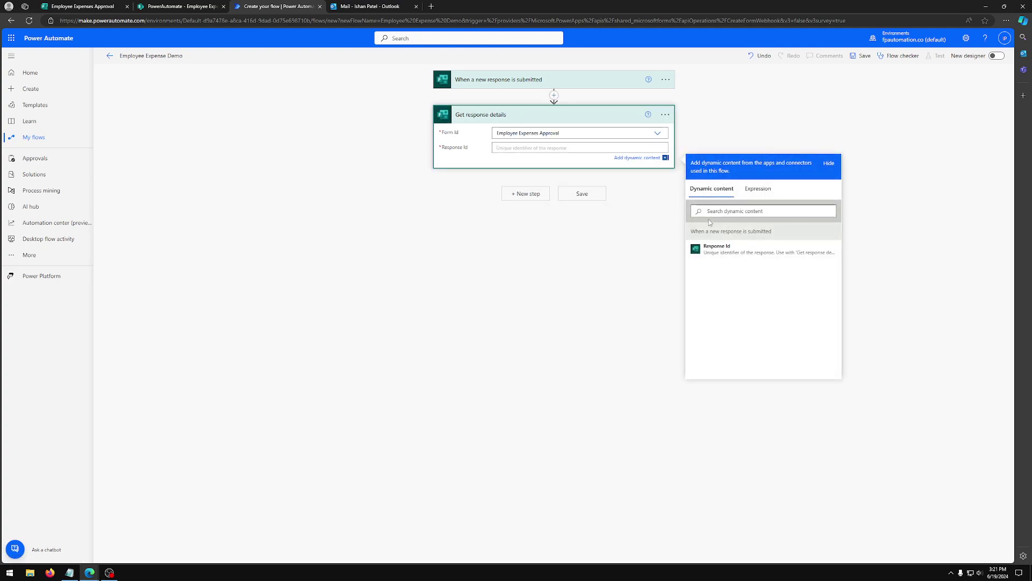
left_click(715, 250)
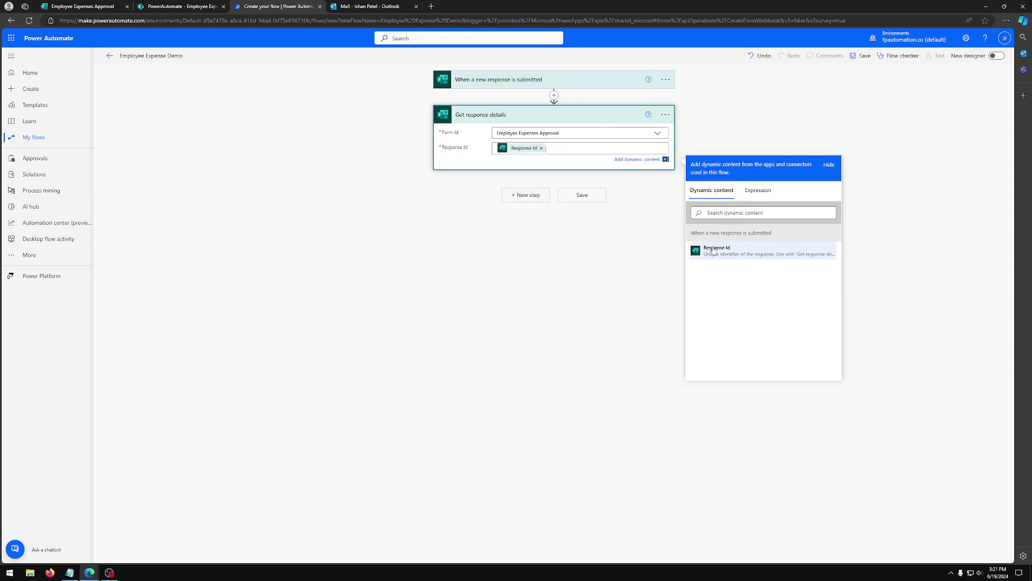
left_click(648, 264)
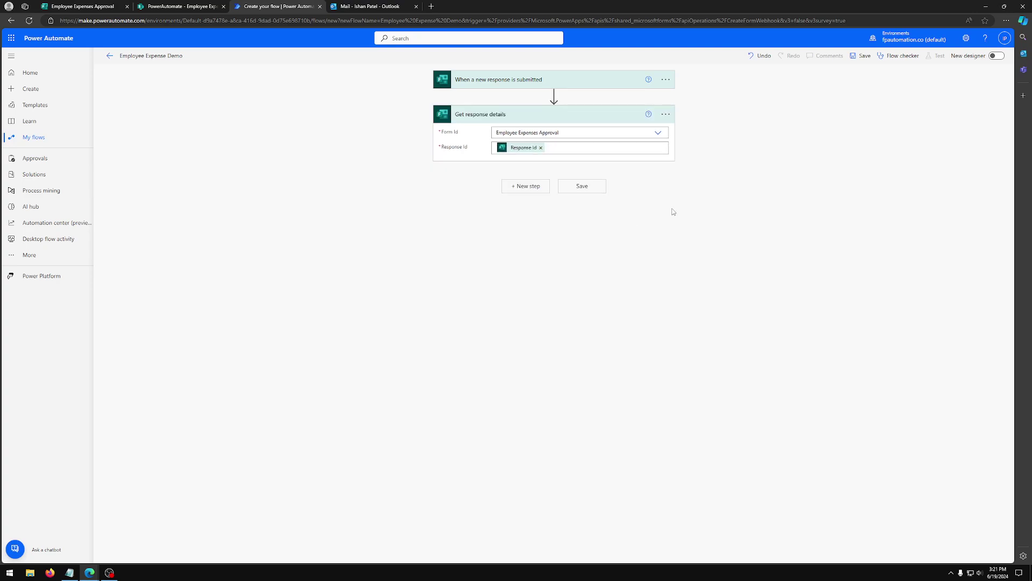
Add a SharePoint Create item step on the PowerAutomate site's Employee Expense Approval list.
left_click(536, 193)
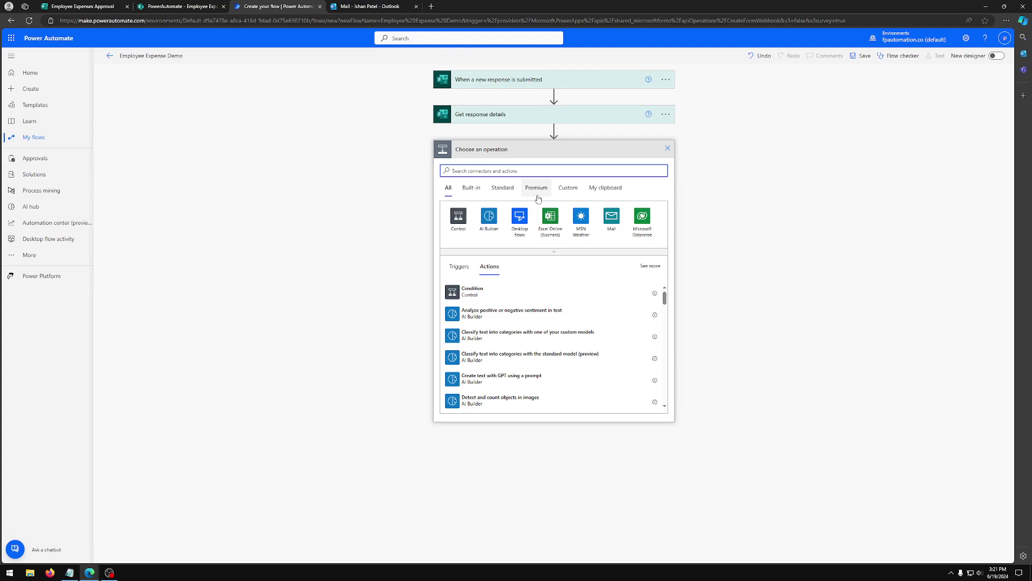
type("create item")
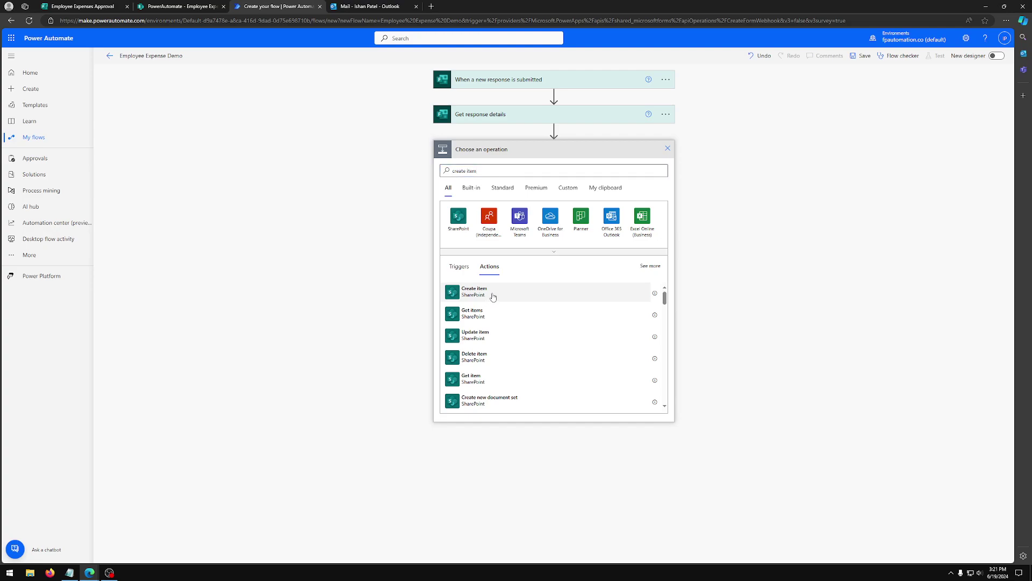
left_click(486, 296)
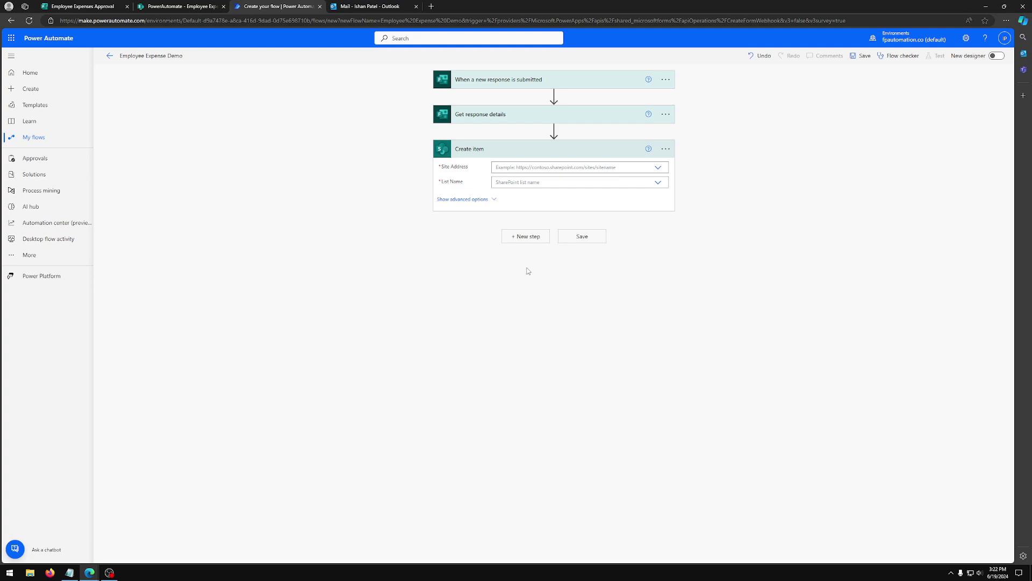
left_click(659, 168)
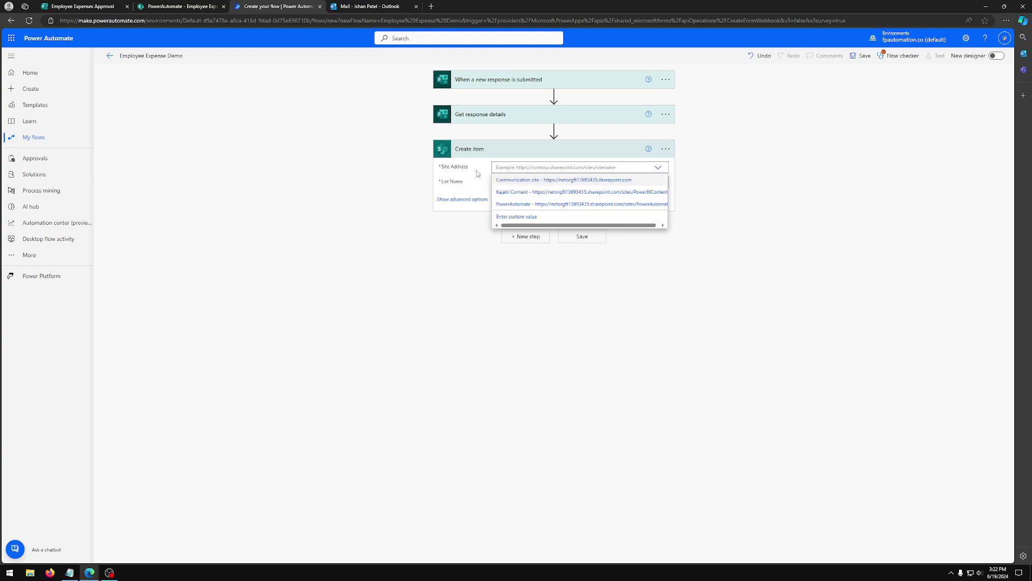
left_click(509, 204)
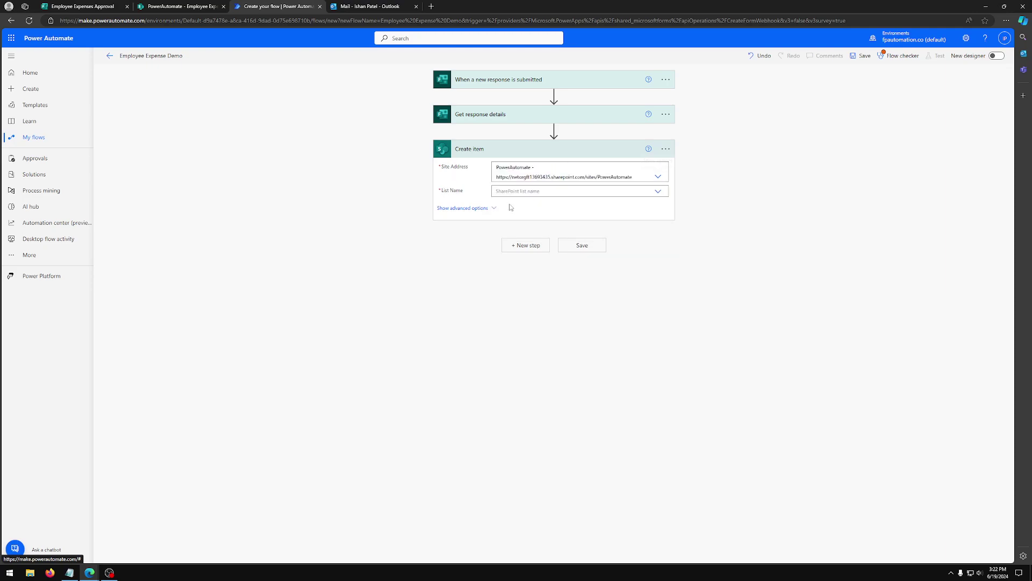
left_click(657, 193)
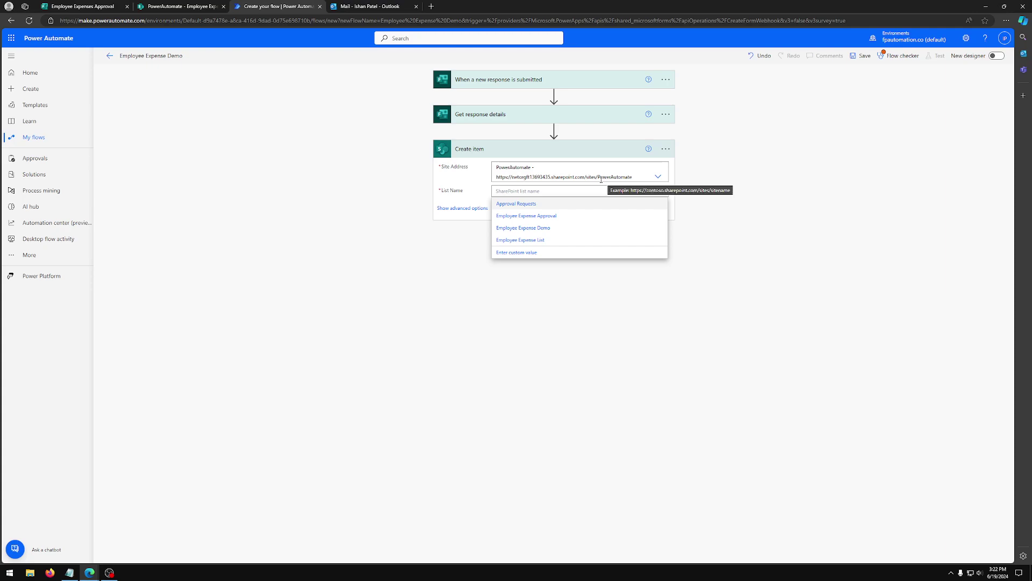
left_click(577, 216)
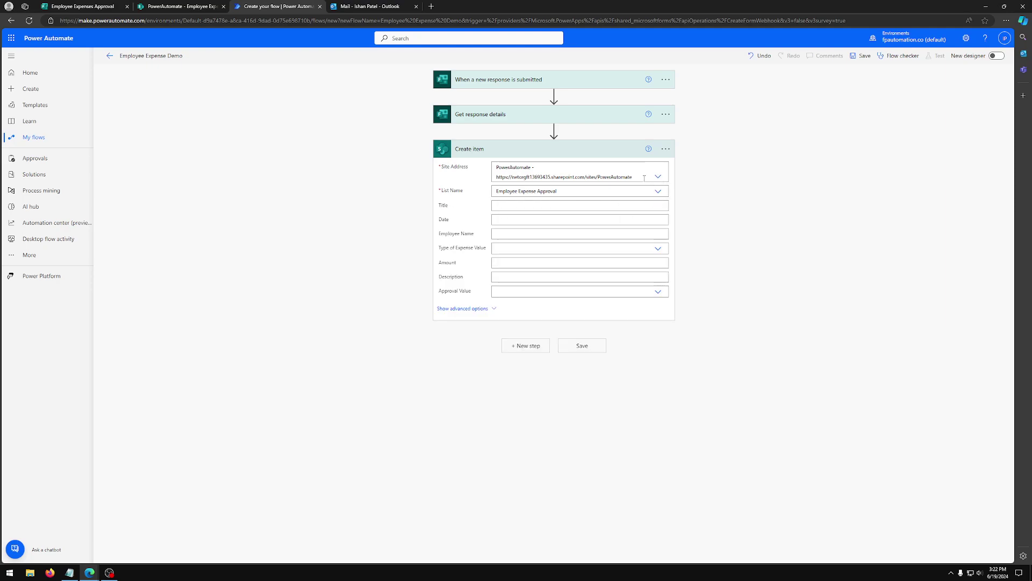
Fill the Create item Title with the Response Id followed by the Employee Name answer.
left_click(503, 205)
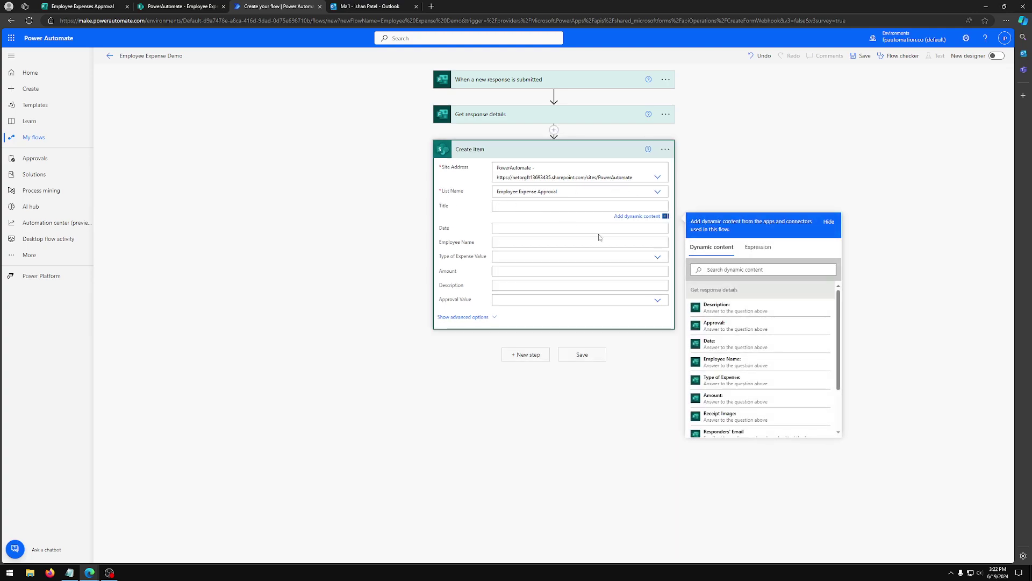
scroll(702, 300, "down", 1)
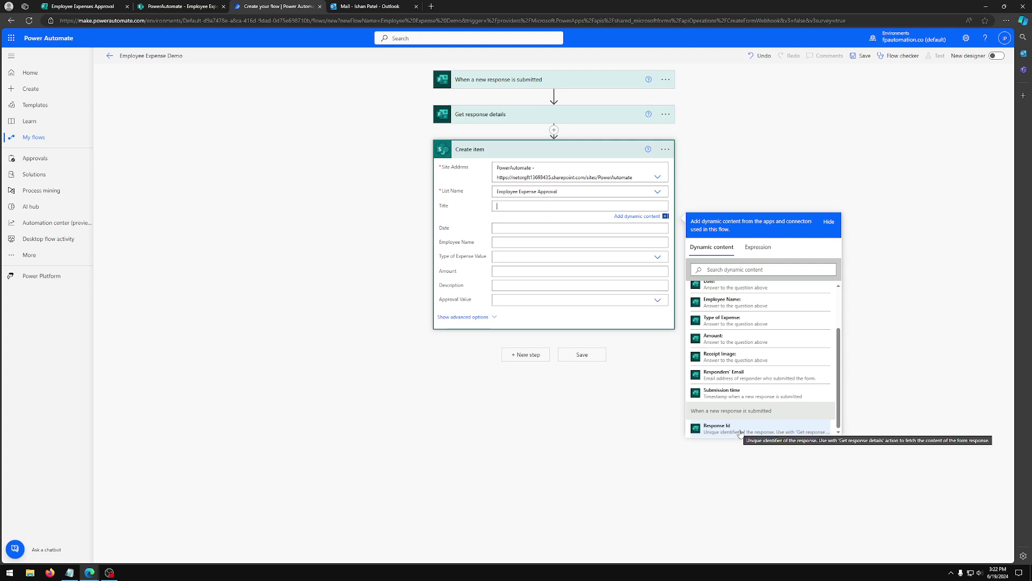
left_click(740, 428)
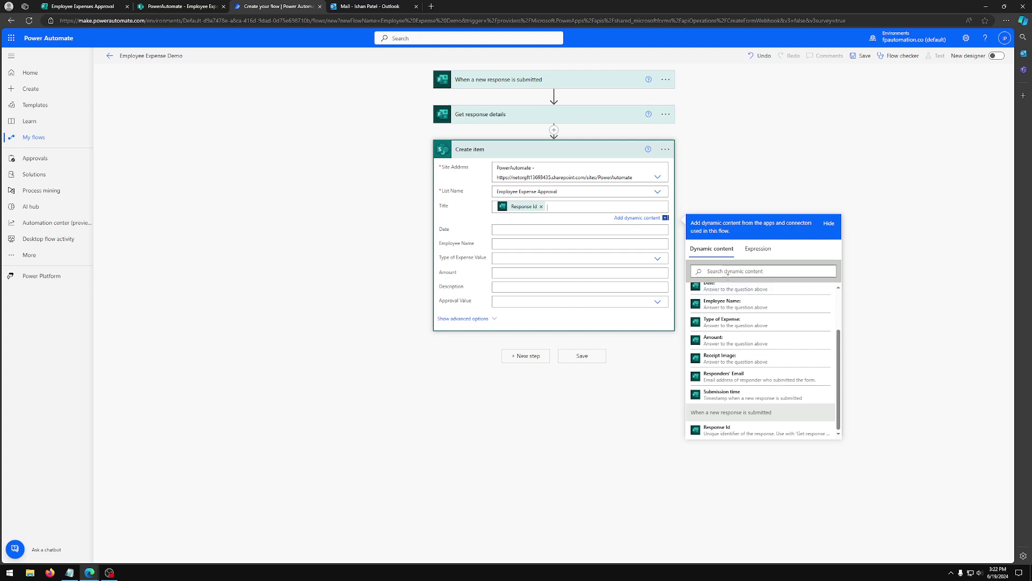
scroll(736, 317, "up", 1)
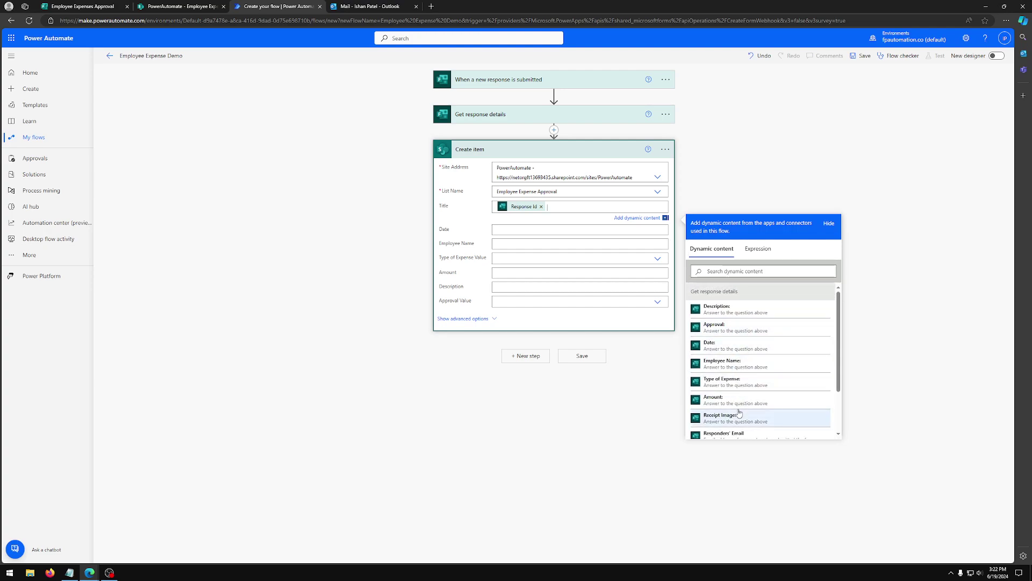
scroll(740, 419, "down", 1)
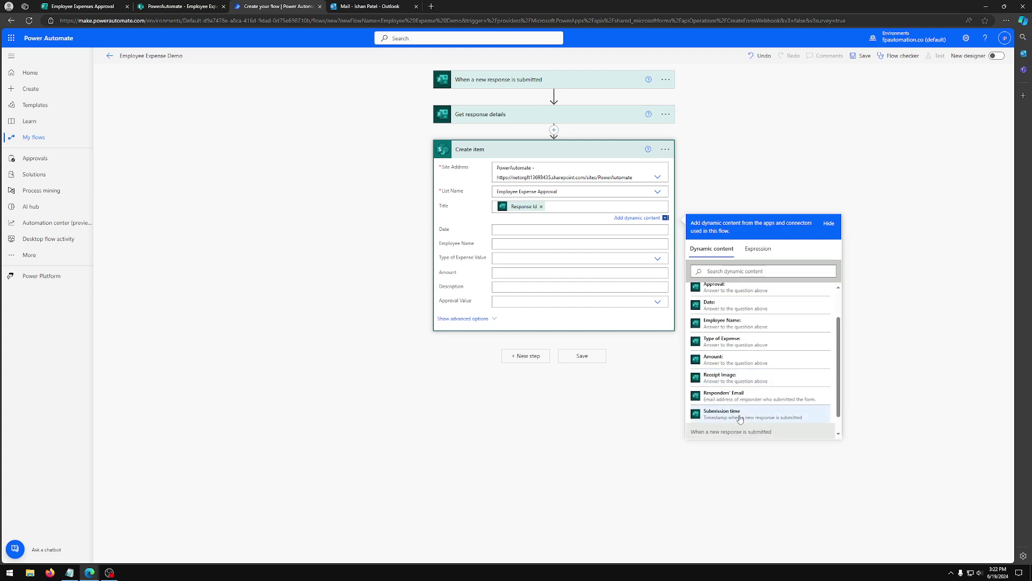
left_click(735, 325)
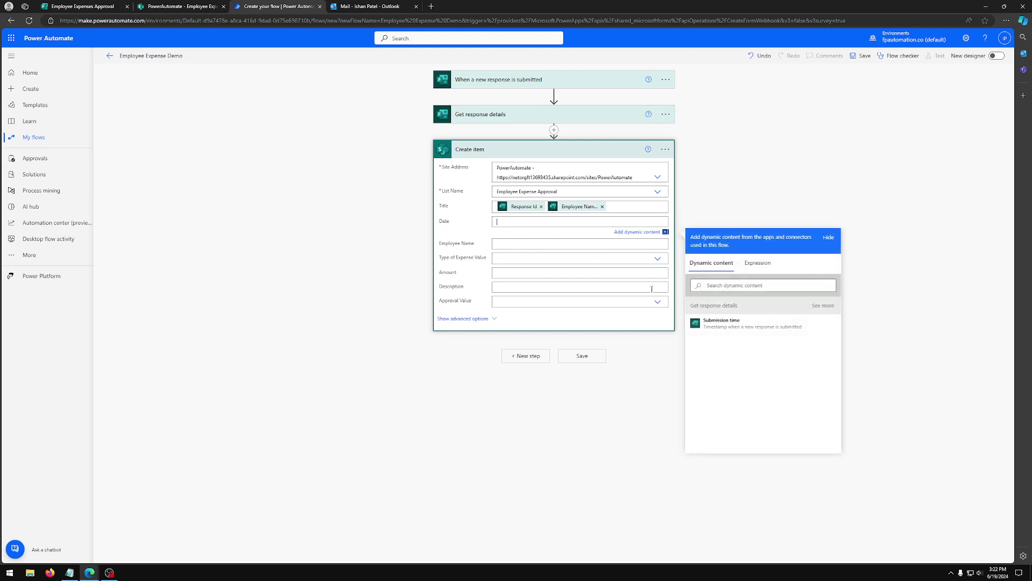
Map the form's Date answer to Date and Employee Name answer to Employee Name.
left_click(746, 285)
type("dat")
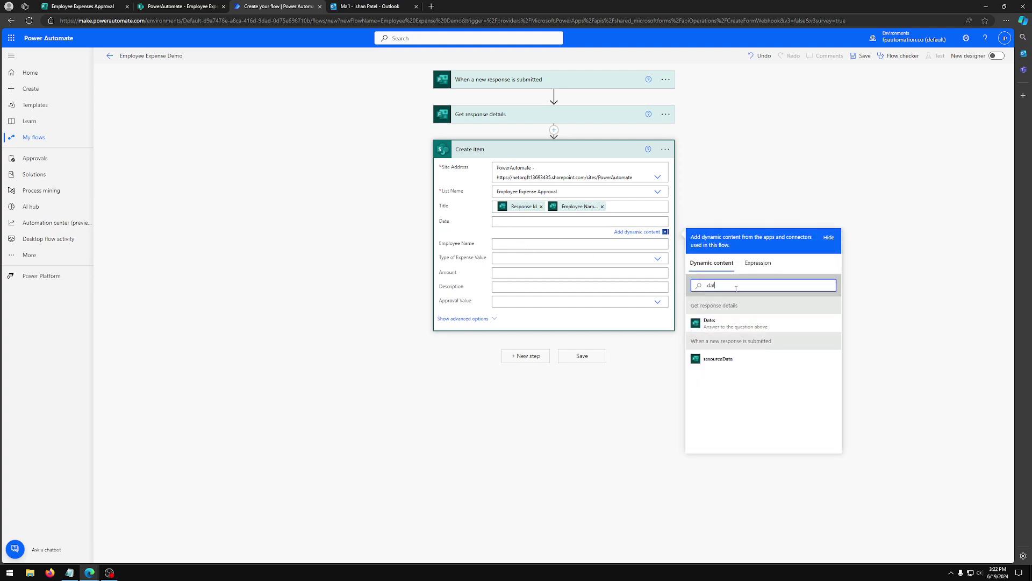
left_click(729, 325)
left_click(510, 244)
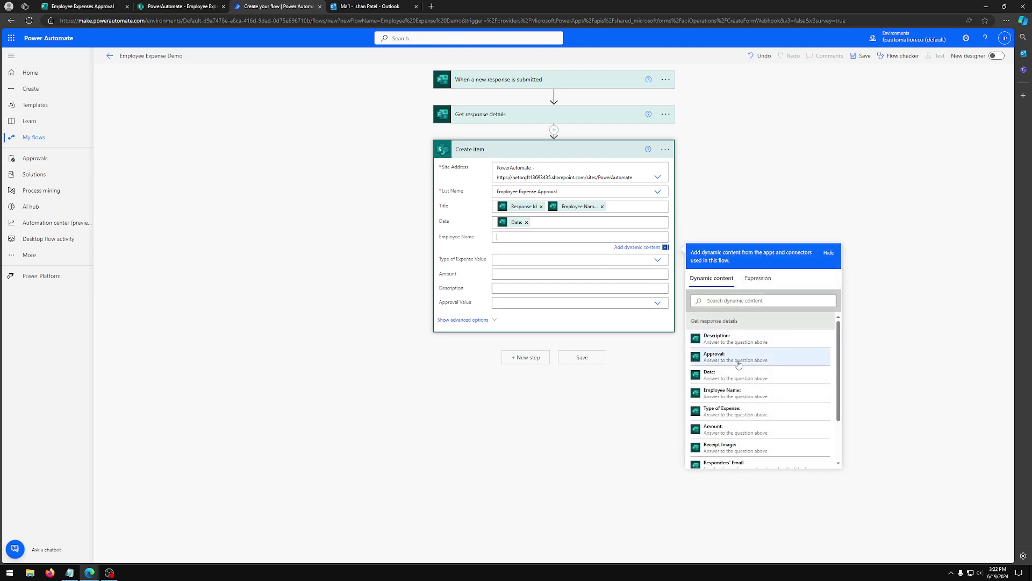
left_click(757, 394)
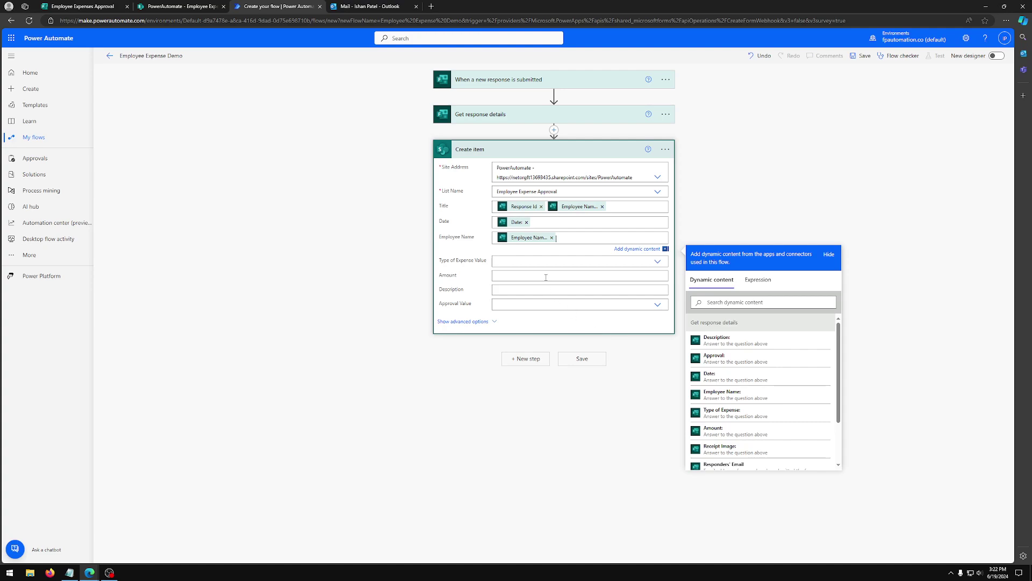
left_click(526, 263)
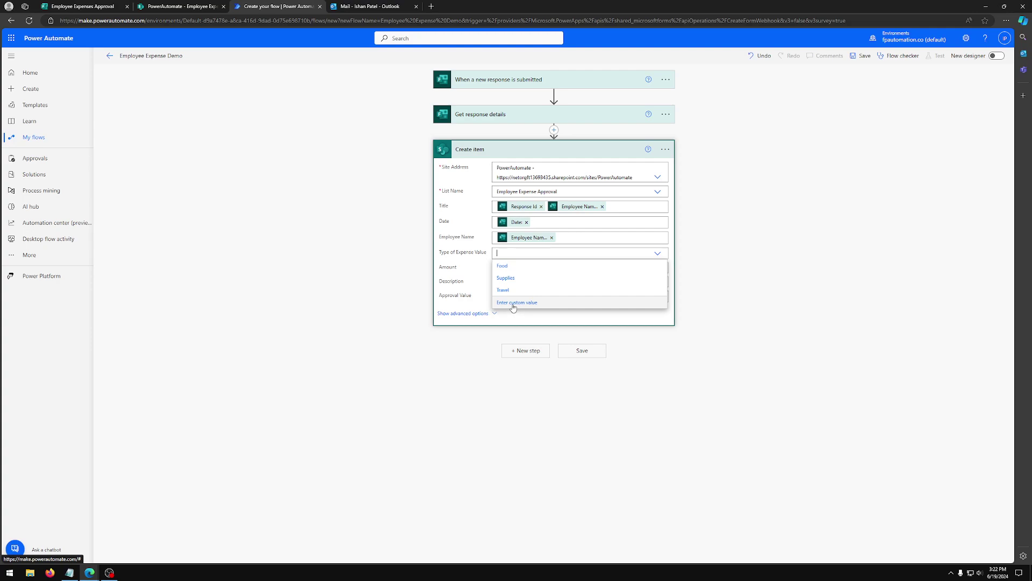
Map the Type of Expense and Amount answers into their Create item fields.
left_click(513, 305)
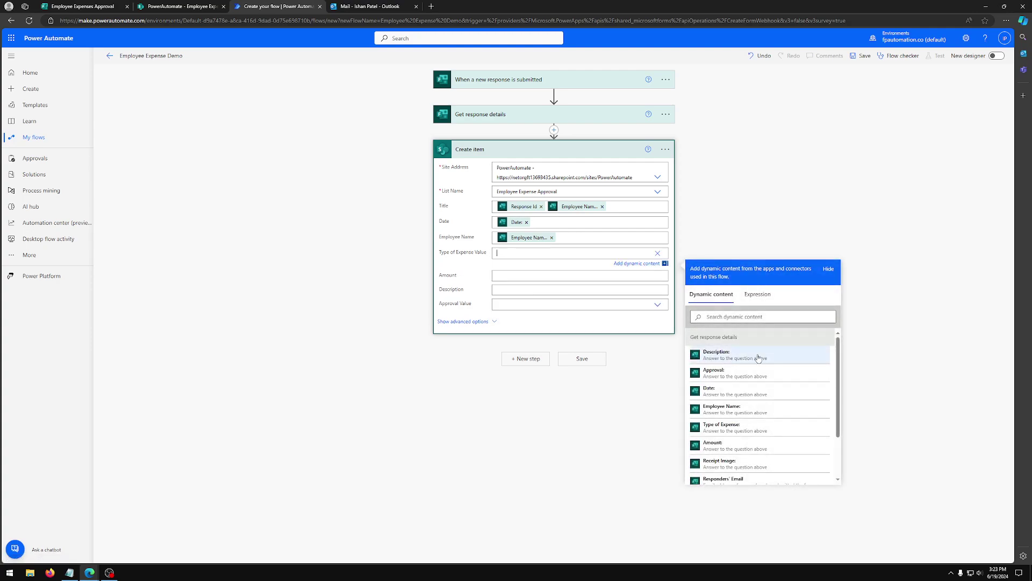
scroll(751, 387, "down", 1)
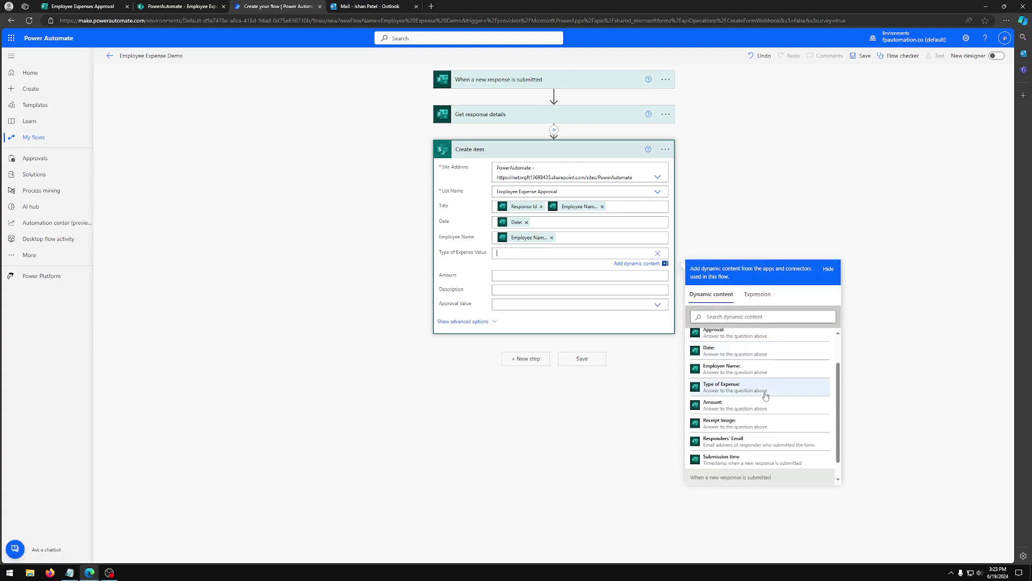
left_click(746, 391)
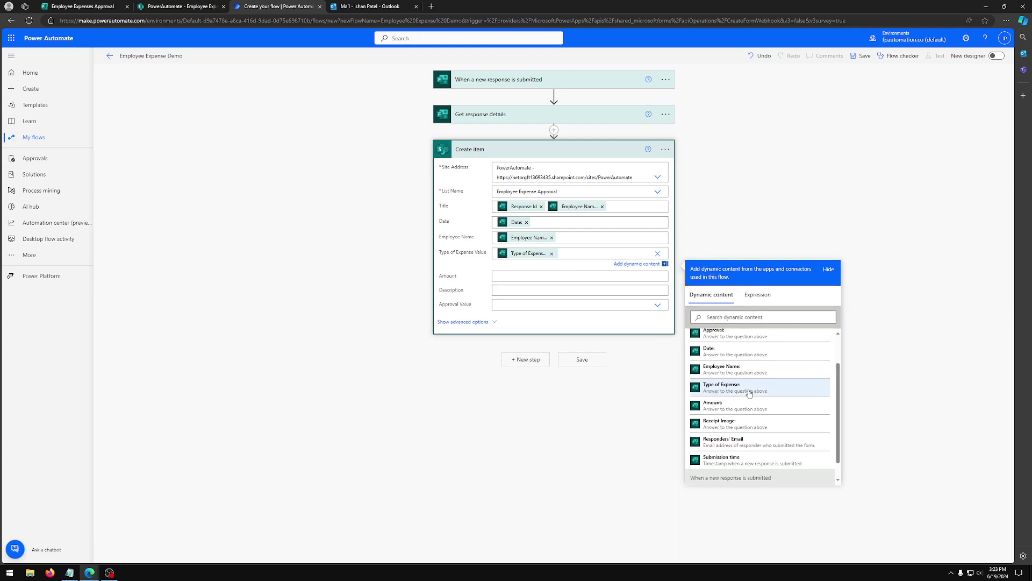
left_click(532, 277)
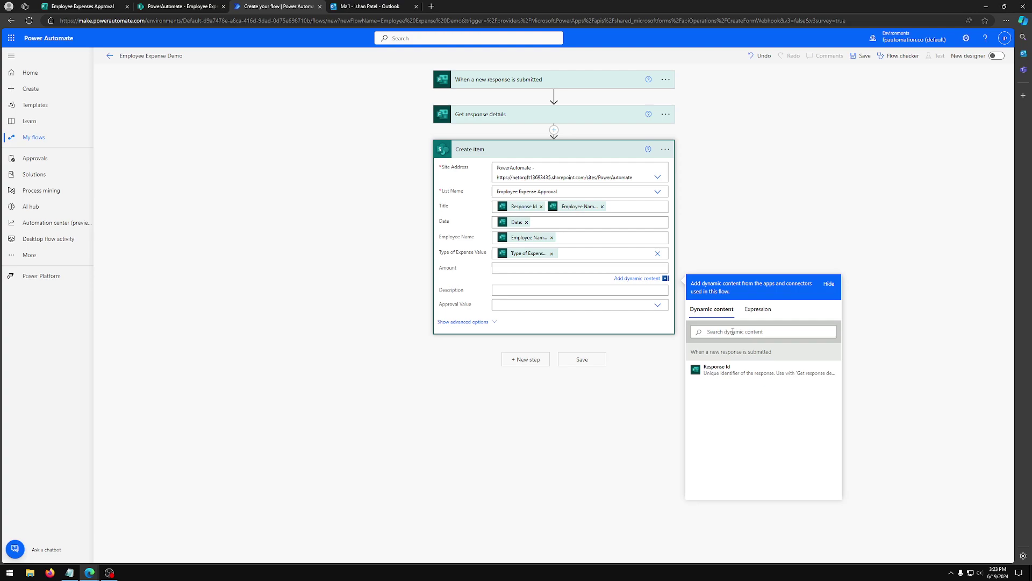
left_click(732, 333)
type("am")
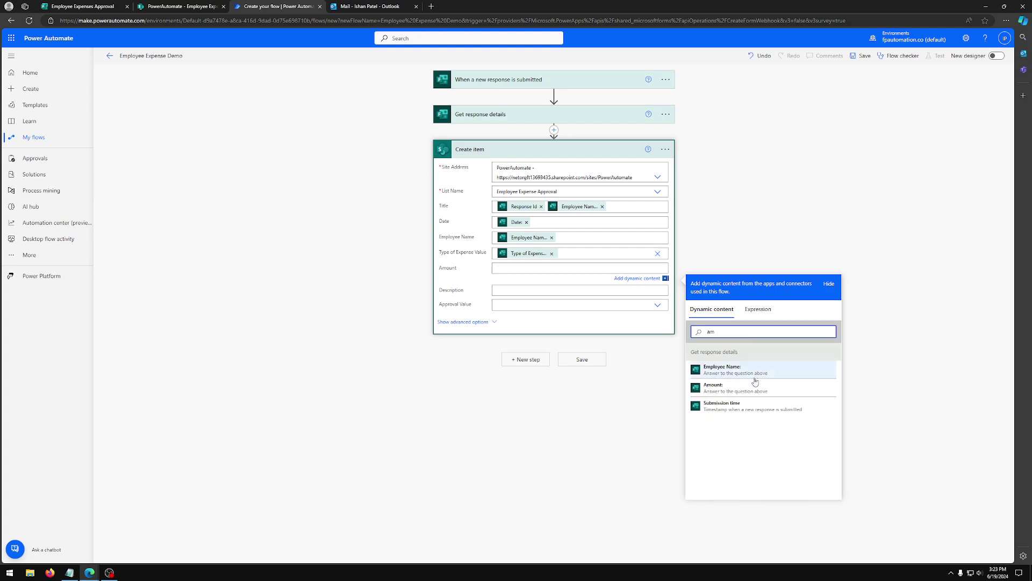
left_click(755, 388)
Map the Approval answer via a custom value and the Description answer into Description.
left_click(537, 302)
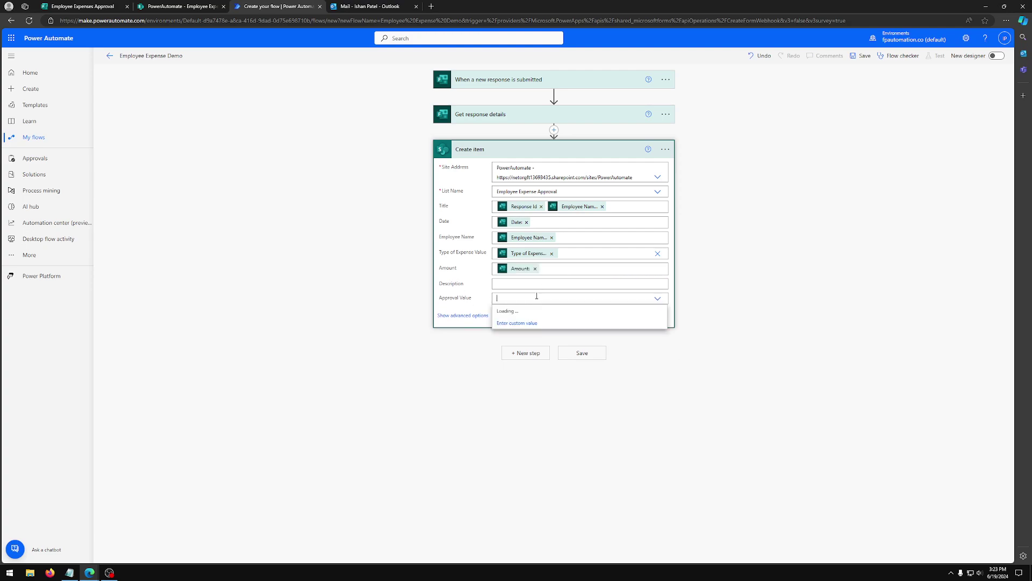
type("d")
left_click(533, 289)
type("d")
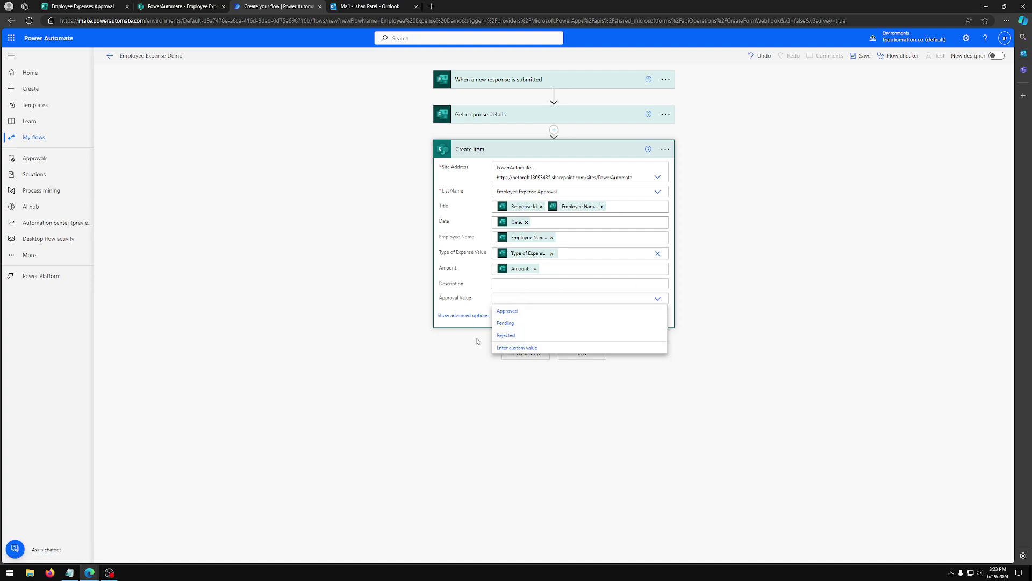
left_click(512, 348)
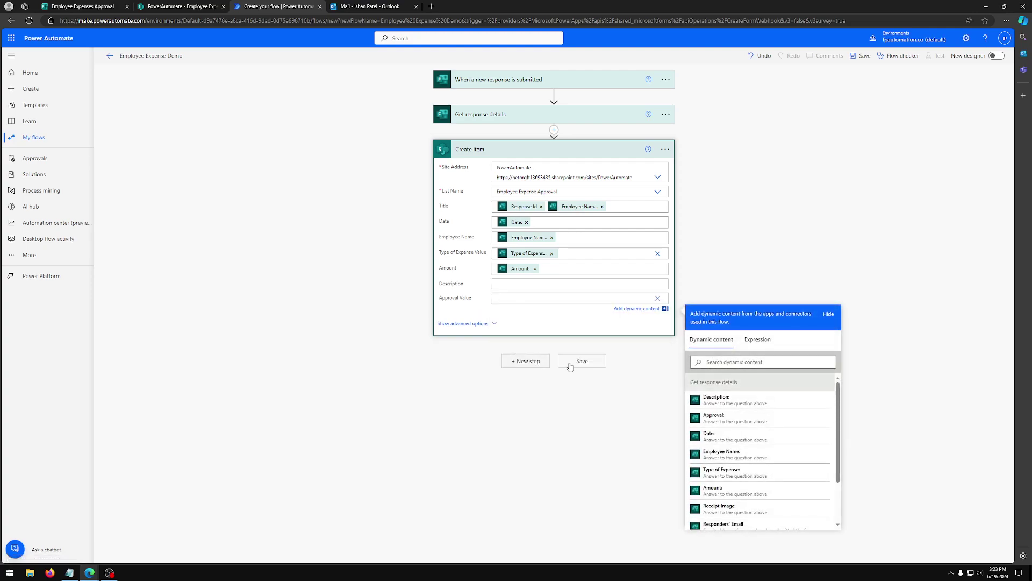
scroll(757, 431, "down", 1)
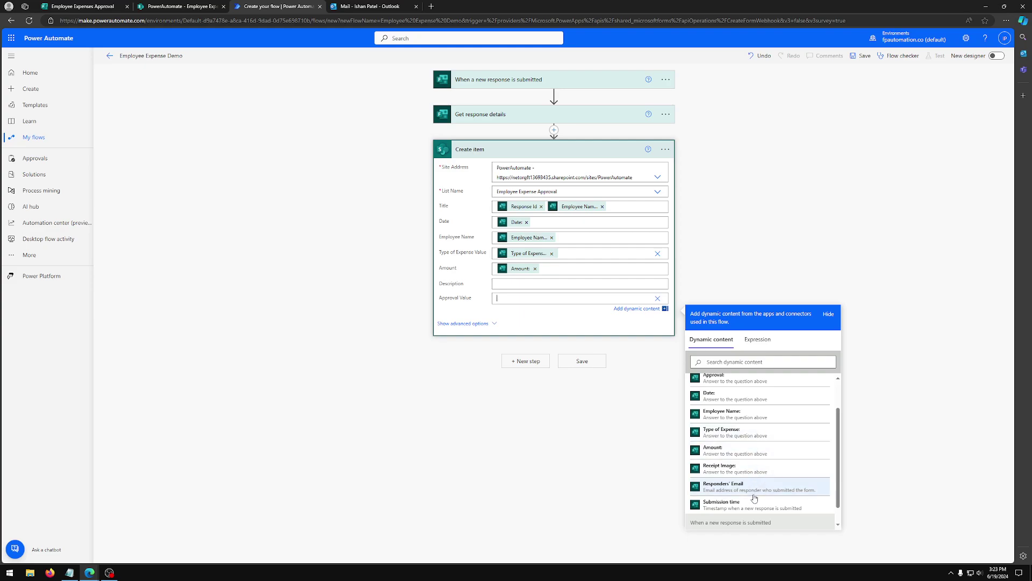
scroll(755, 498, "up", 2)
left_click(742, 420)
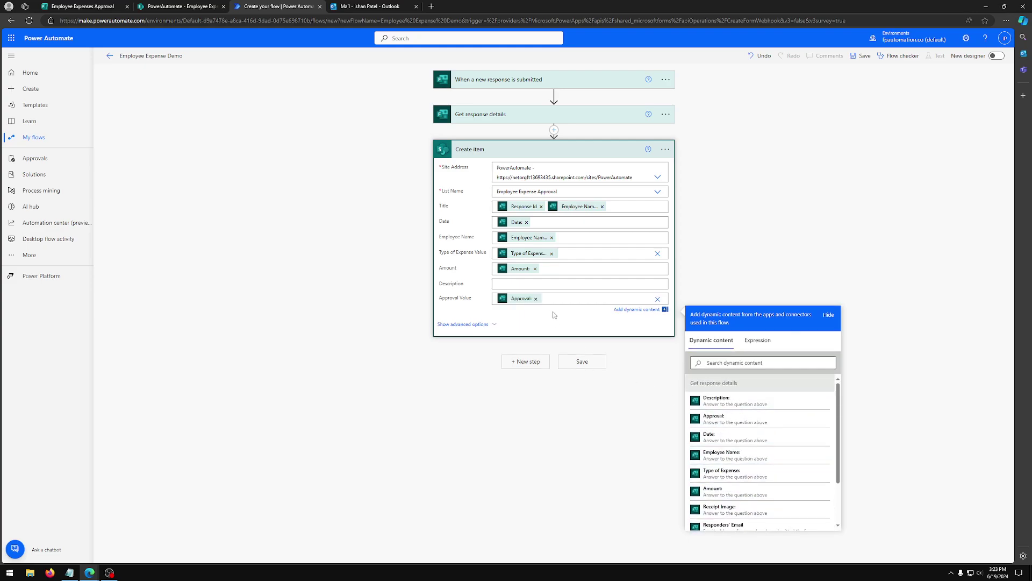
left_click(539, 285)
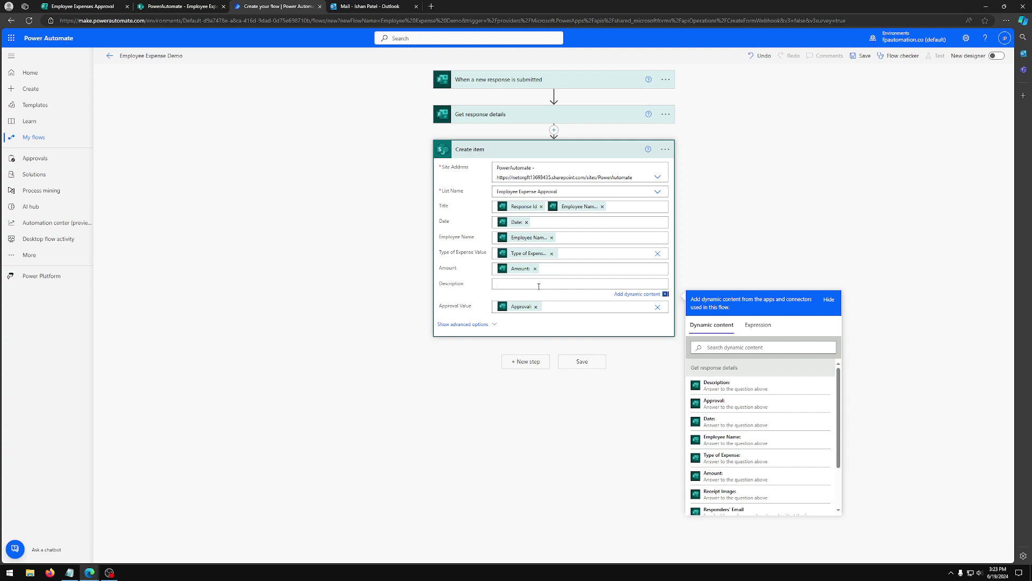
left_click(718, 385)
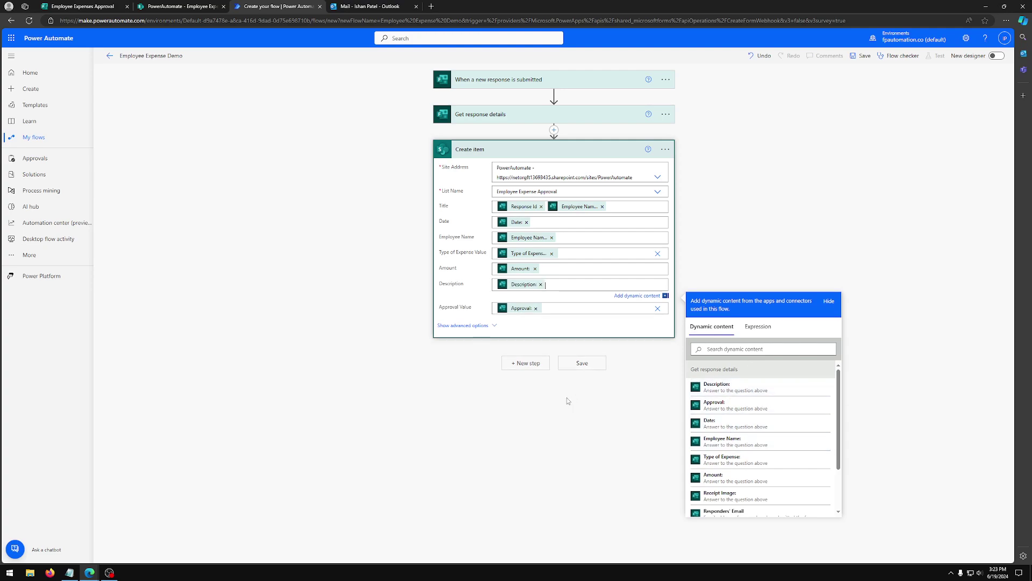
Add Start and wait for an approval with type Approve/Reject - First to respond.
left_click(532, 368)
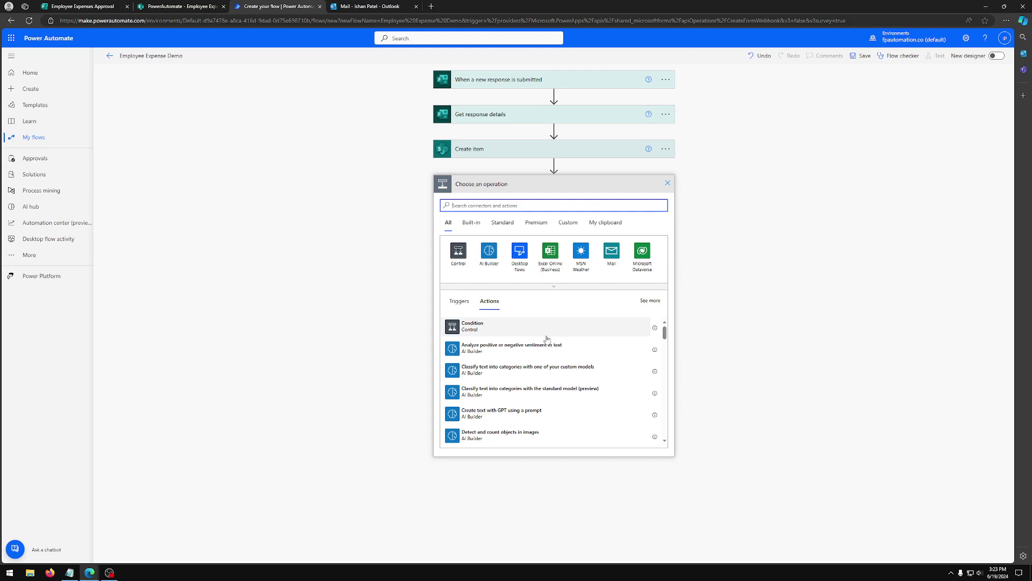
type("wait")
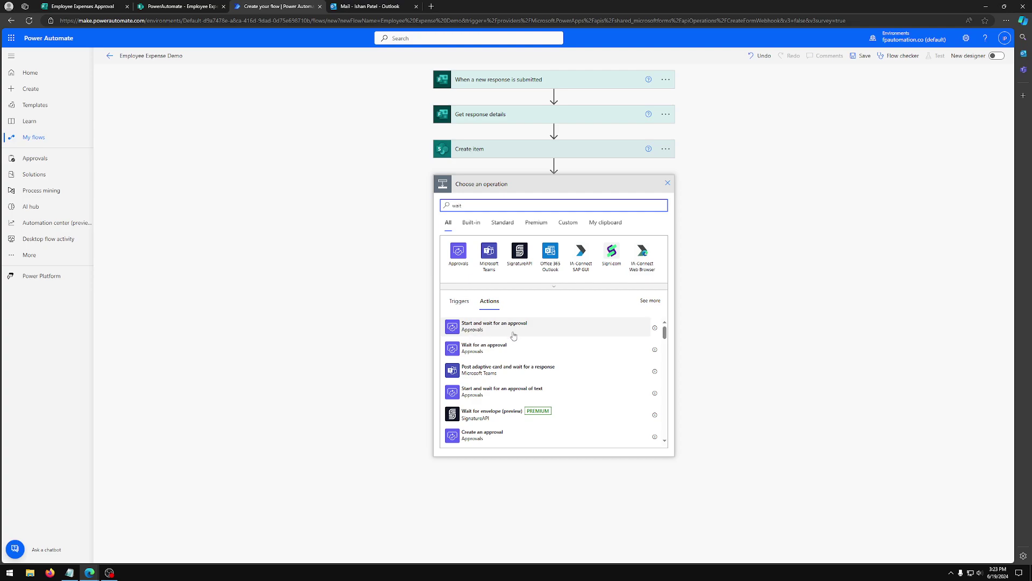
left_click(525, 333)
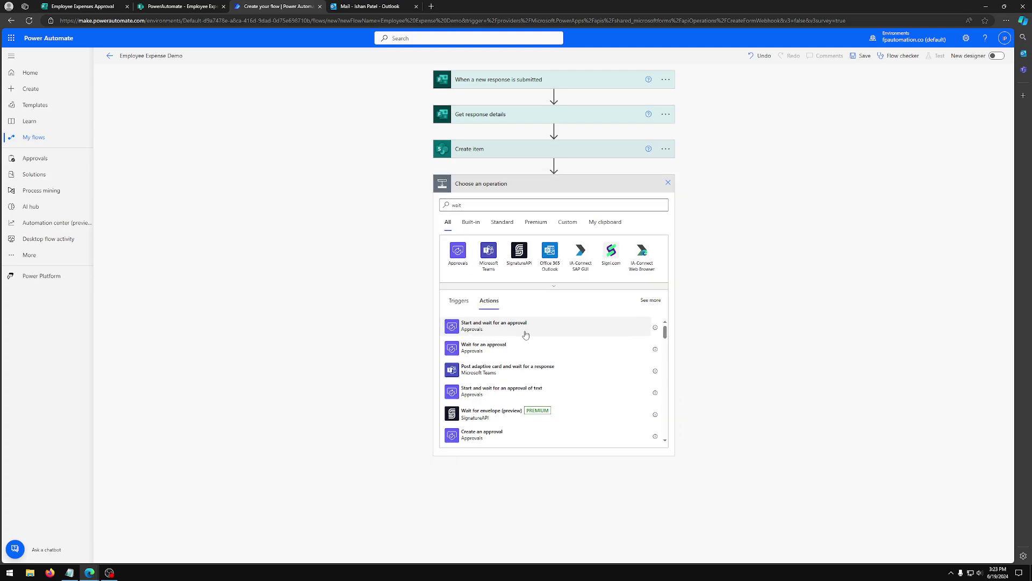
left_click(657, 204)
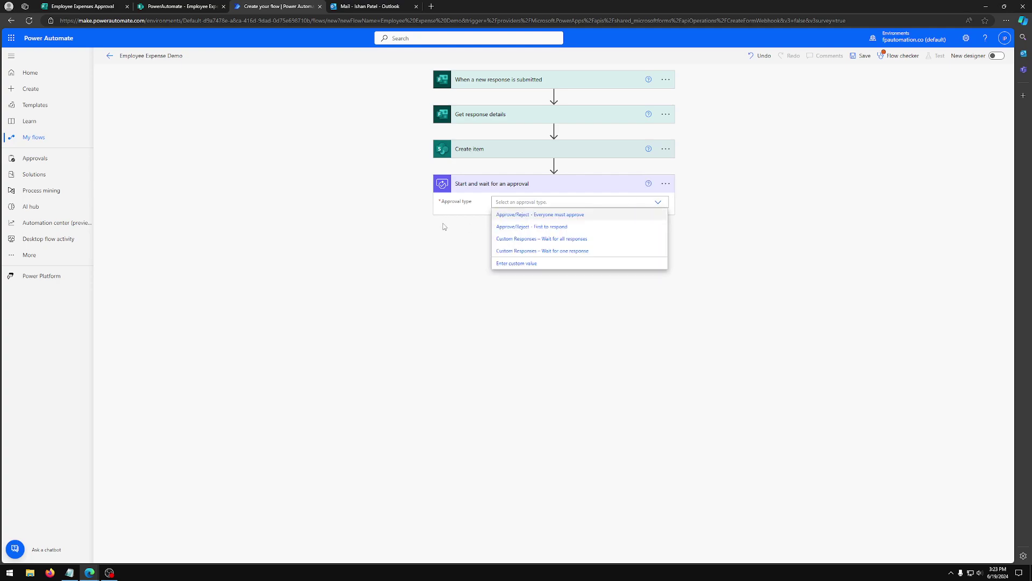
left_click(531, 232)
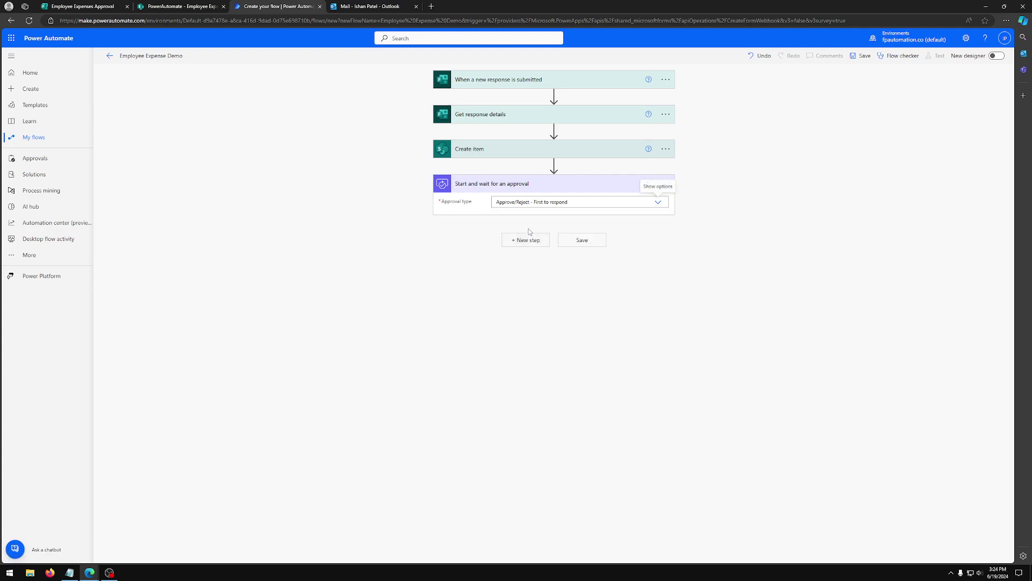
Title the approval 'Employee Expense Approval' and assign it to the suggested approver.
left_click(538, 217)
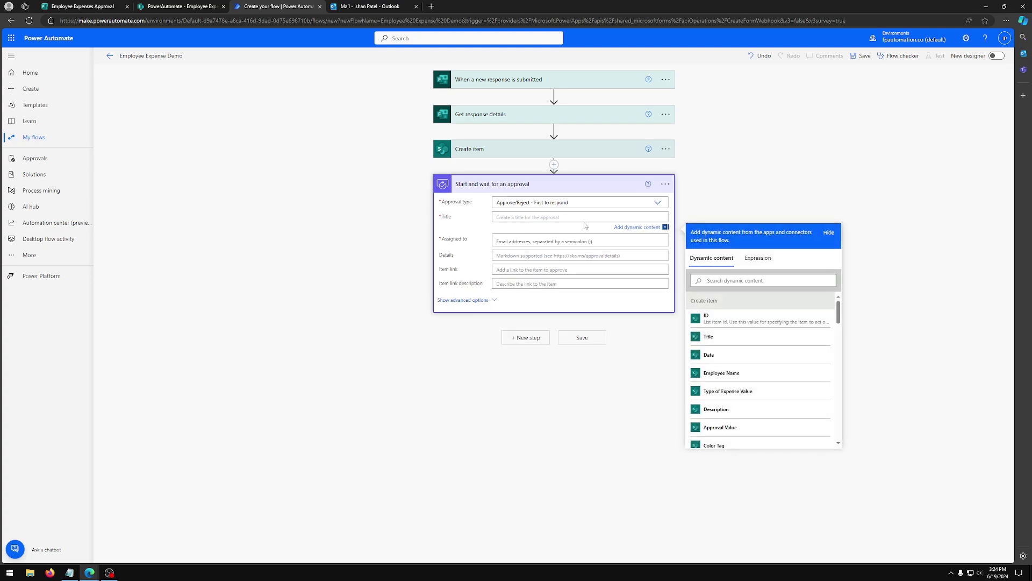
type("Employee Expense Approval")
left_click(593, 241)
type("Ishan")
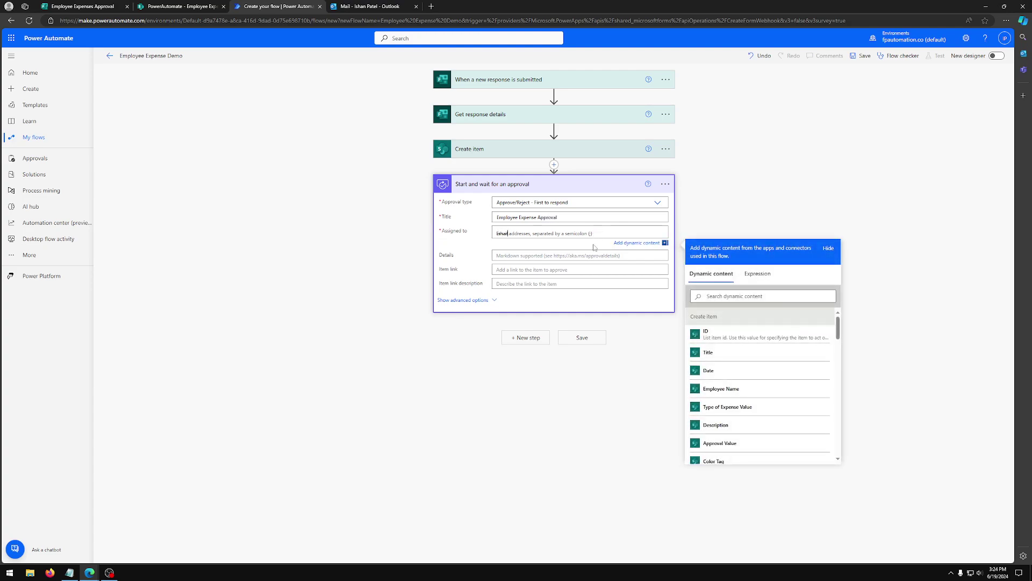
type("@p")
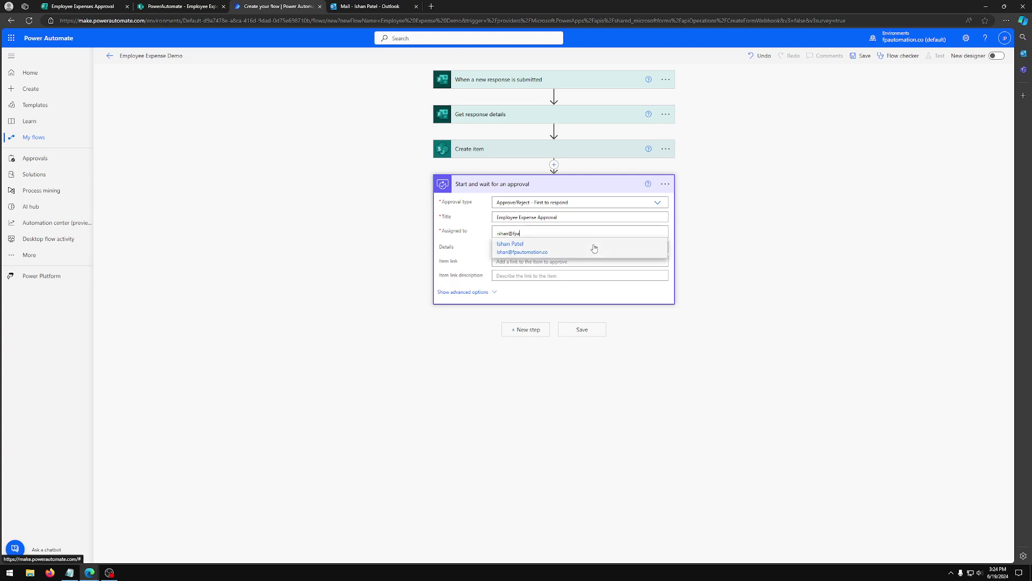
left_click(554, 253)
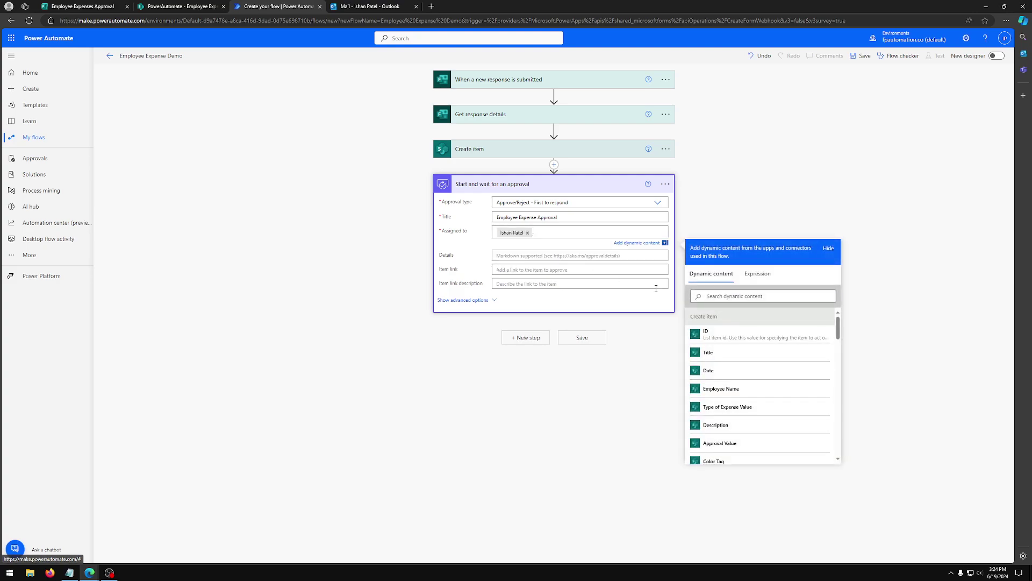
Start the details with 'Hello,' then Employee Name and Date labels with their values.
left_click(552, 255)
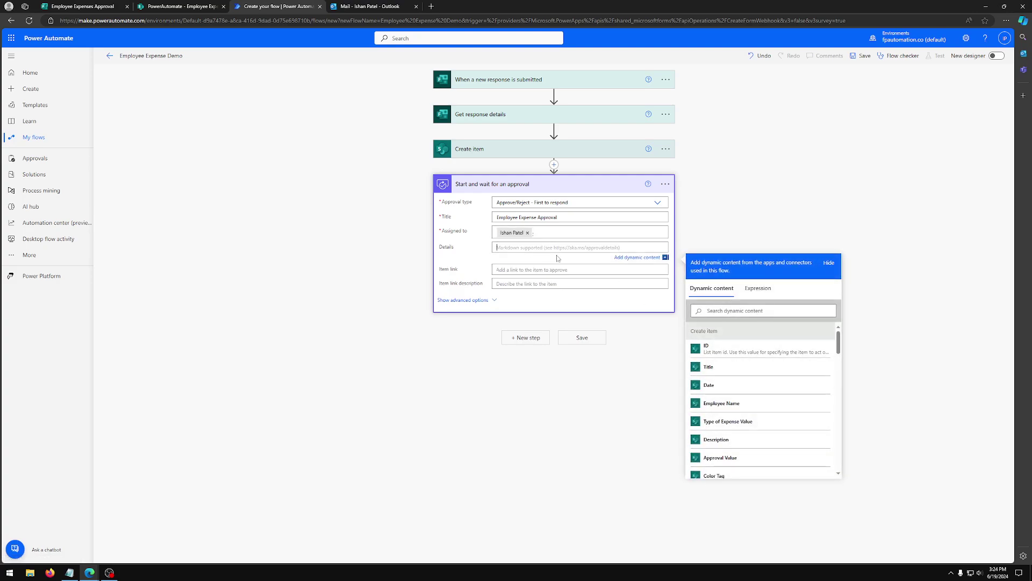
type("Hello,")
key("Return")
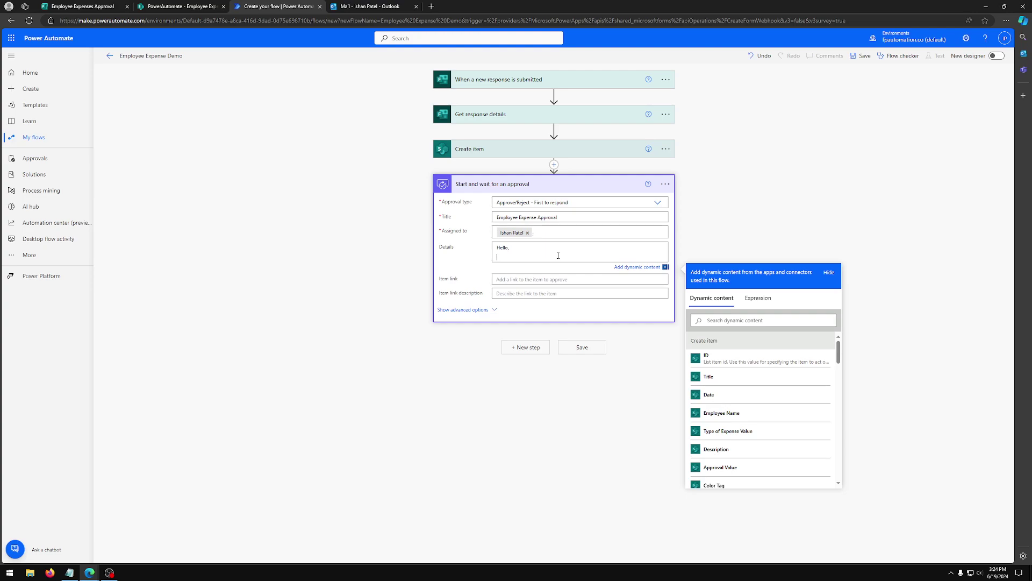
type("Employee Name:")
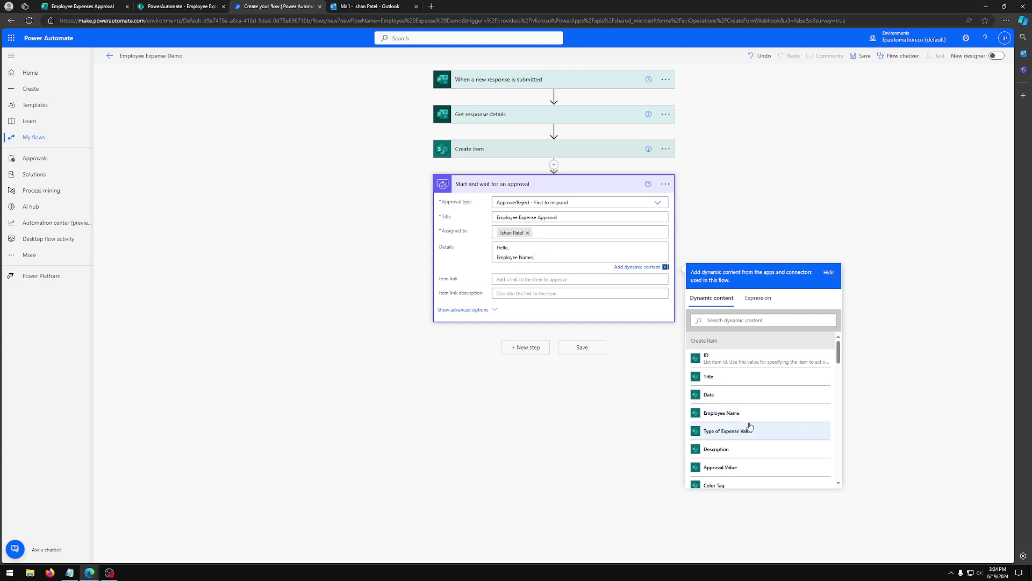
left_click(722, 413)
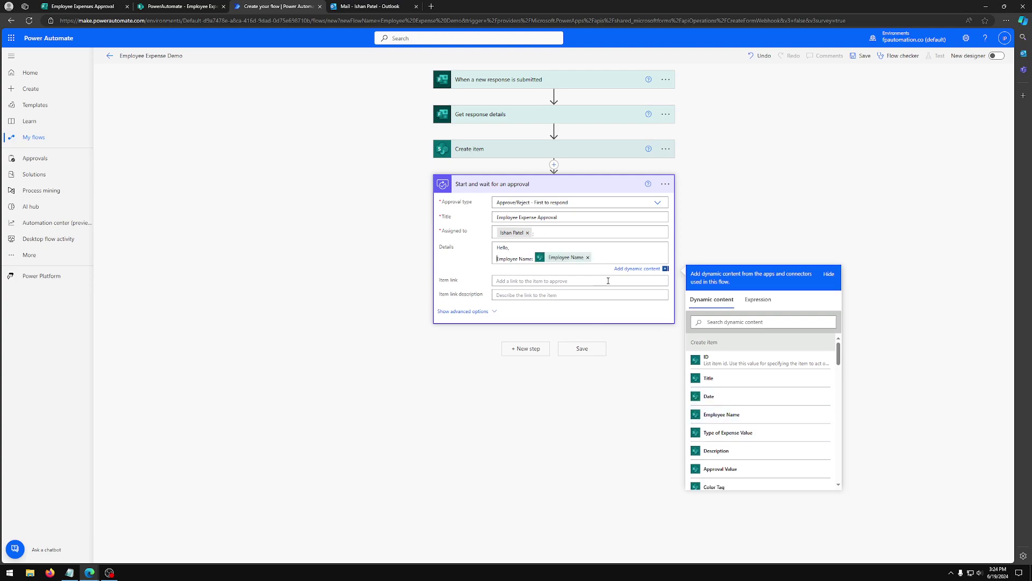
left_click(626, 259)
key("Return")
type("D")
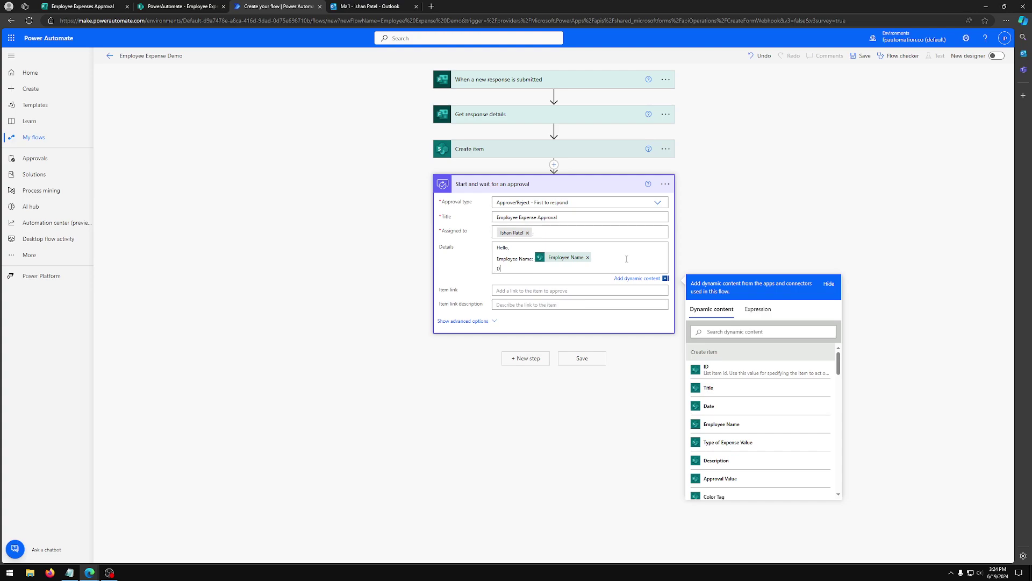
type("ate :")
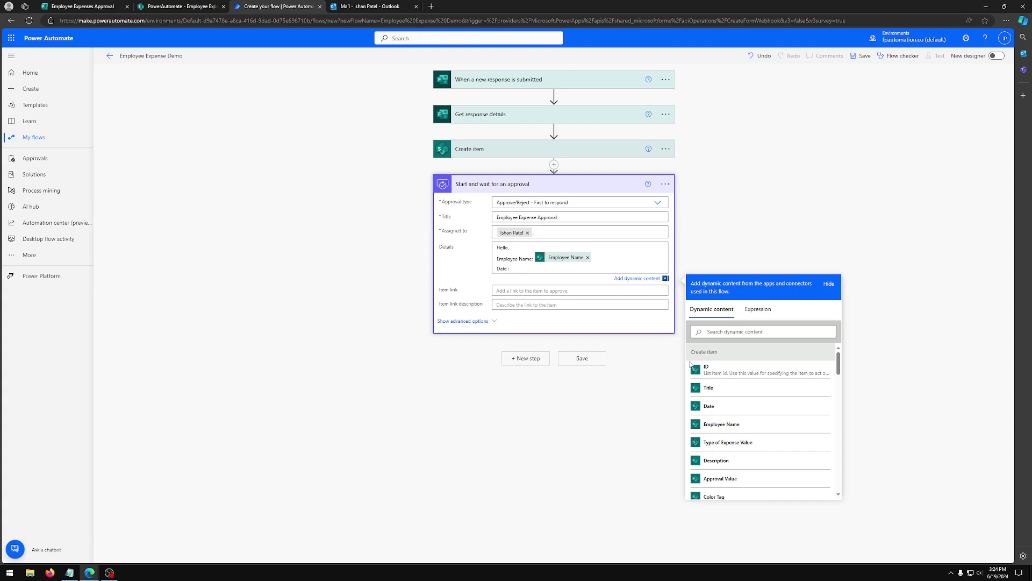
left_click(709, 406)
Add 'Type of Expense:' and 'Amount' lines with their dynamic values to the details.
key("Return")
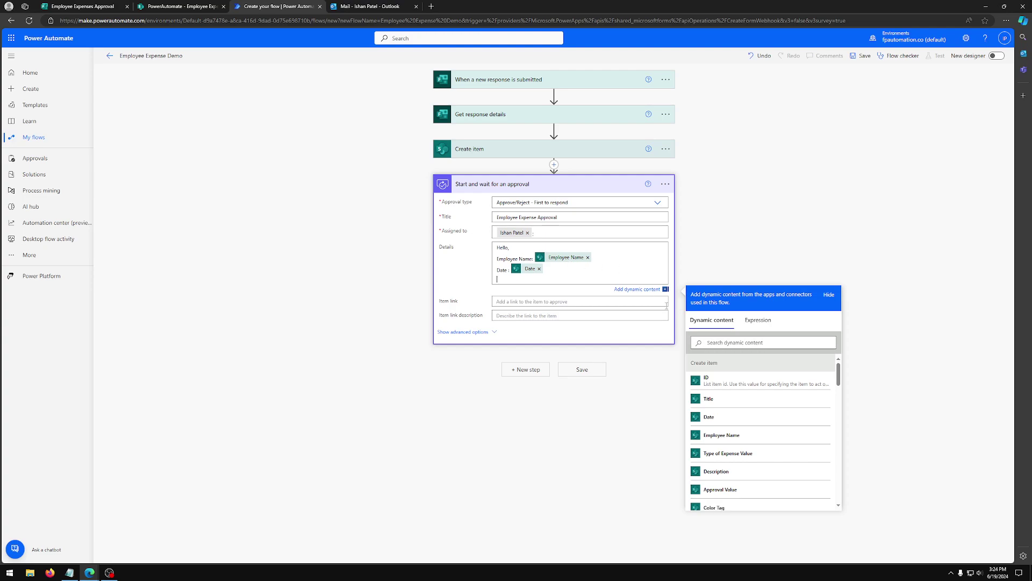
type("Type of Expense:")
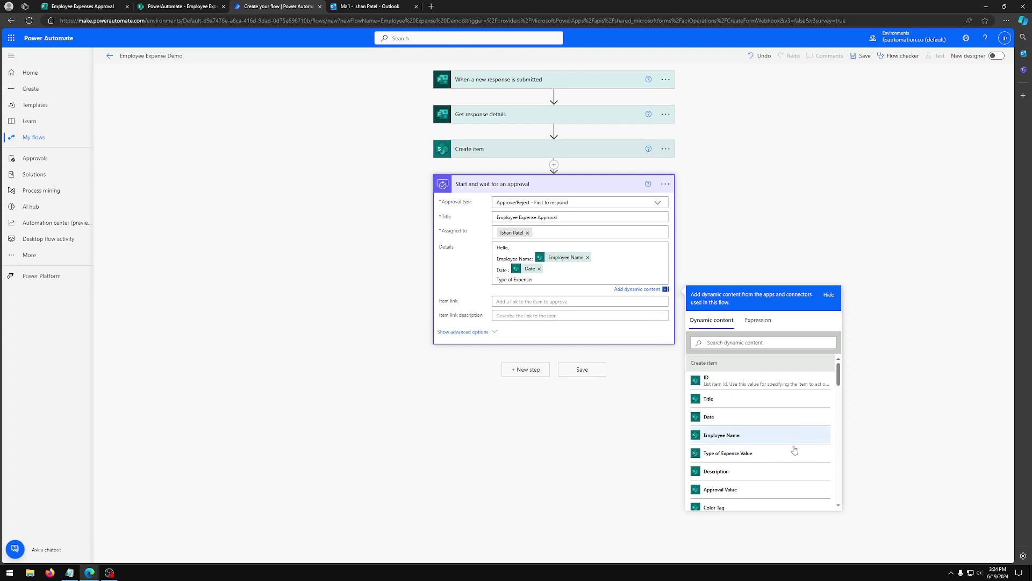
left_click(755, 454)
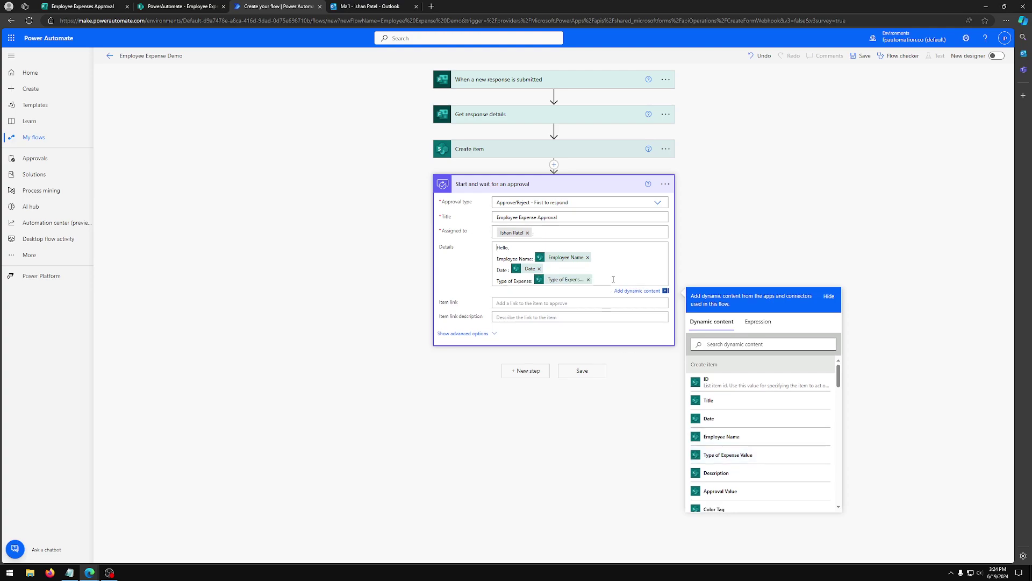
key("Return")
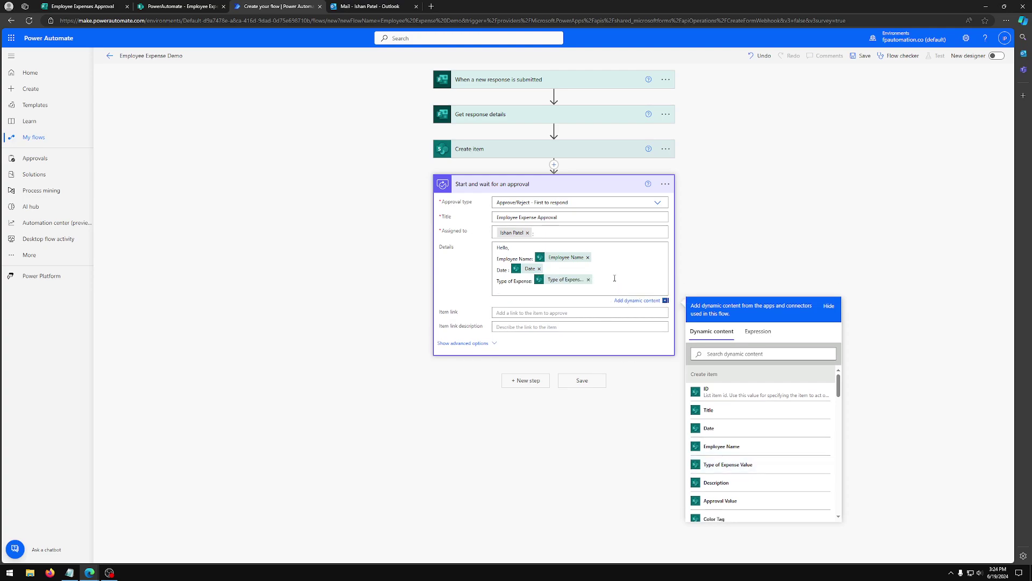
type("Amount:")
scroll(723, 452, "down", 1)
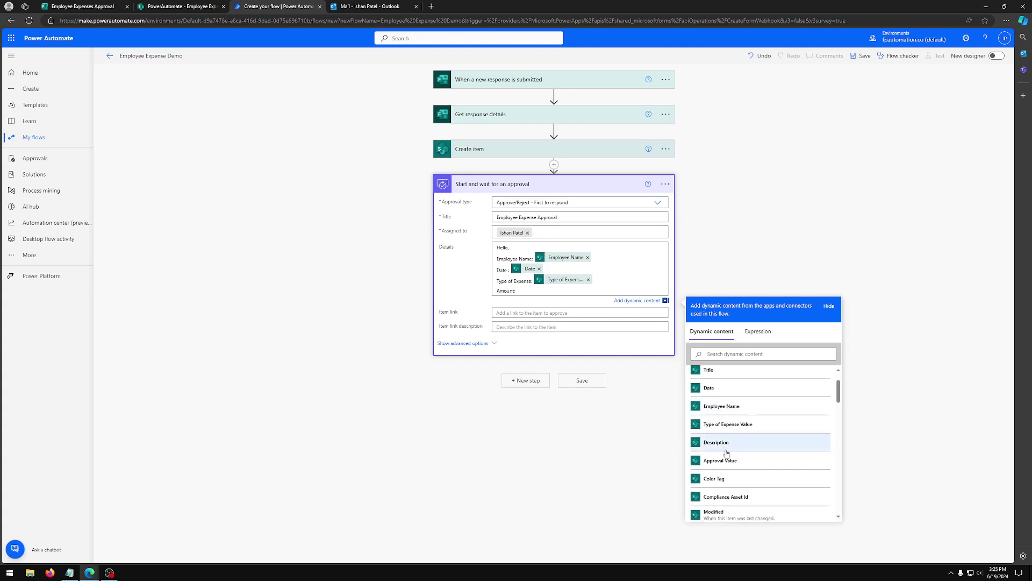
scroll(731, 459, "down", 2)
left_click(740, 355)
type("am")
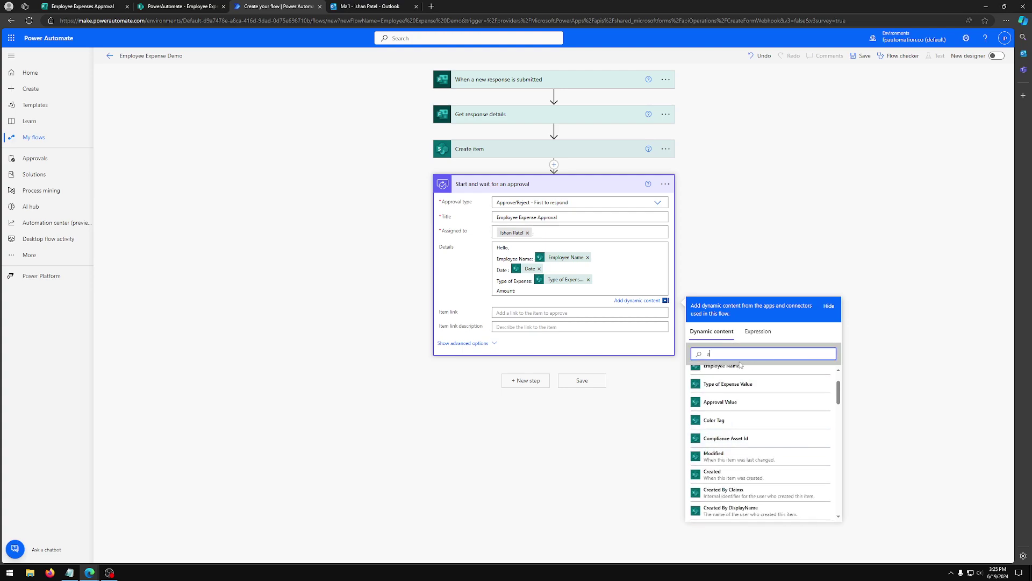
left_click(806, 493)
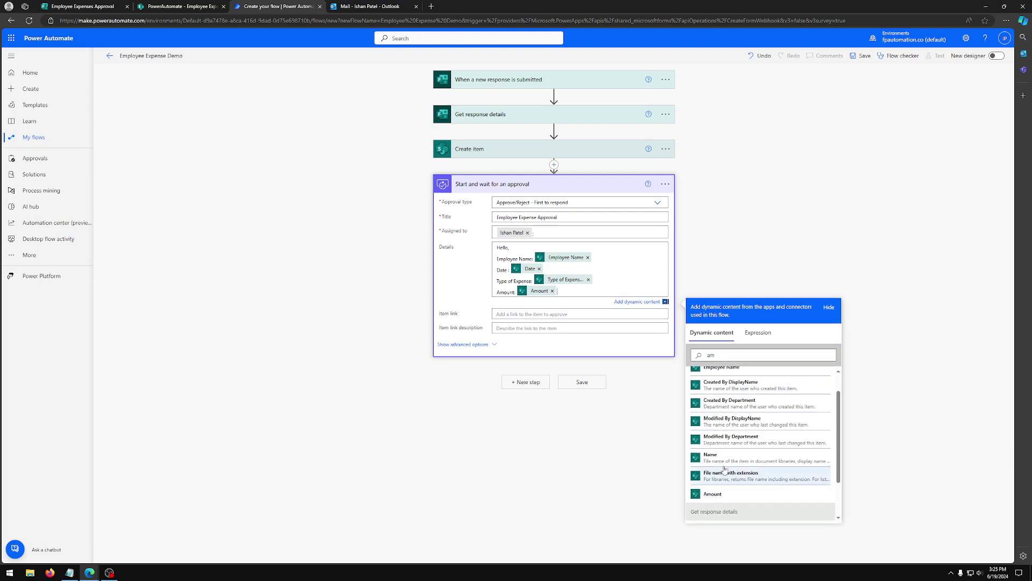
Tidy the spacing, add a Description line with its value, and finish with a Regards sign-off.
left_click(508, 269)
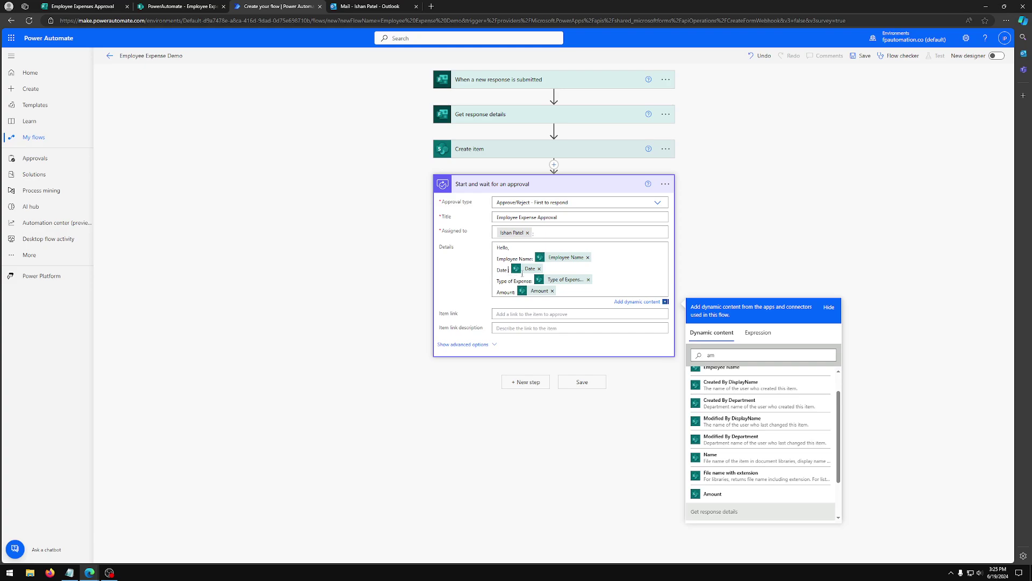
key("BackSpace")
left_click(518, 251)
key("Return")
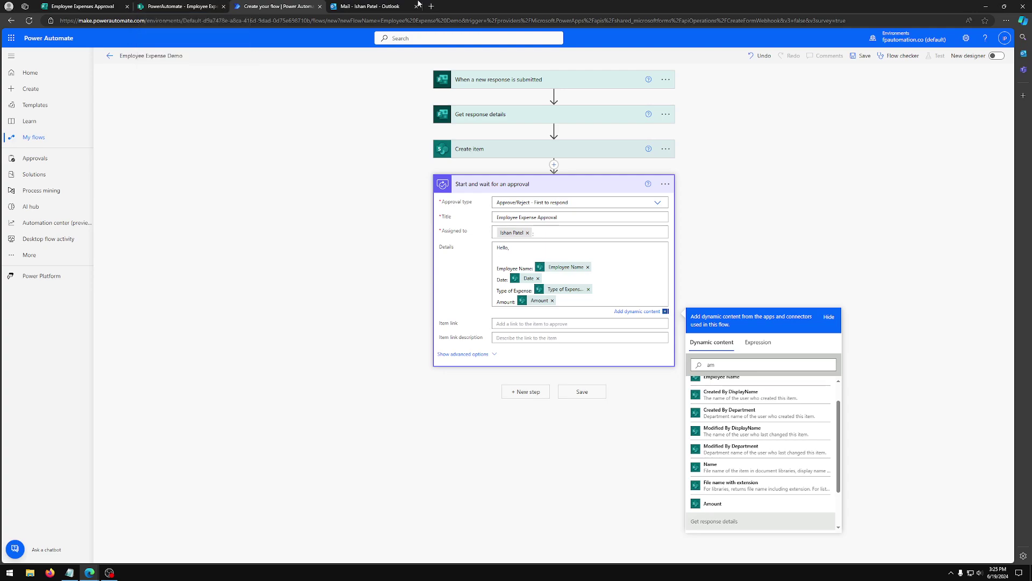
left_click(594, 300)
key("Return")
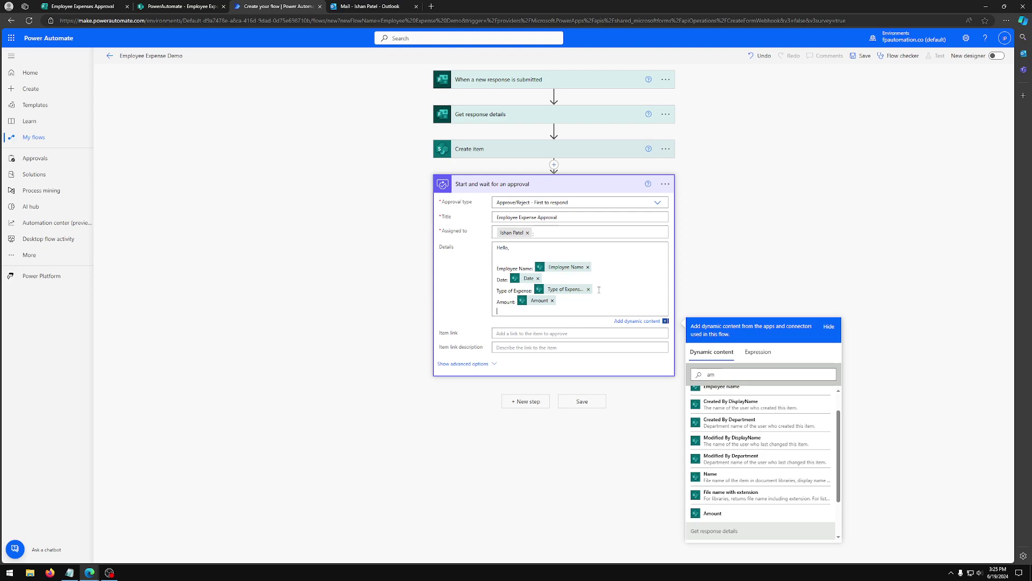
type("Description:")
scroll(742, 484, "up", 1)
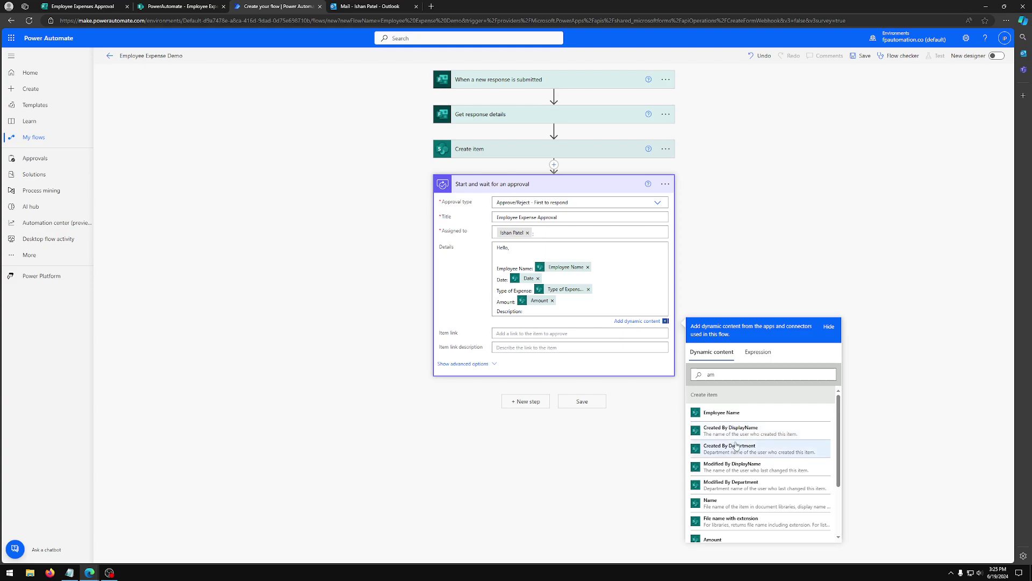
double_click(711, 375)
type("d")
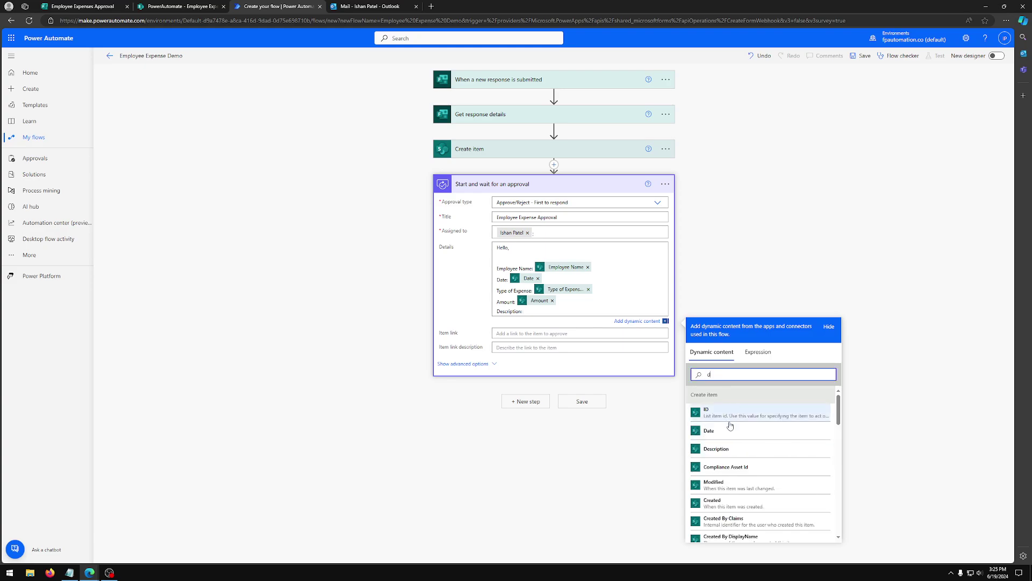
left_click(737, 449)
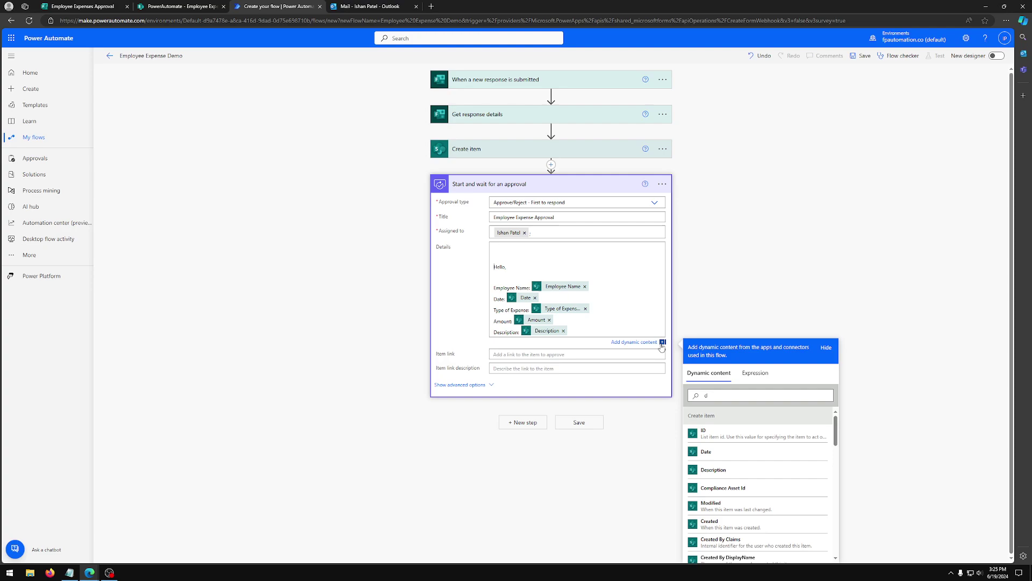
key("BackSpace")
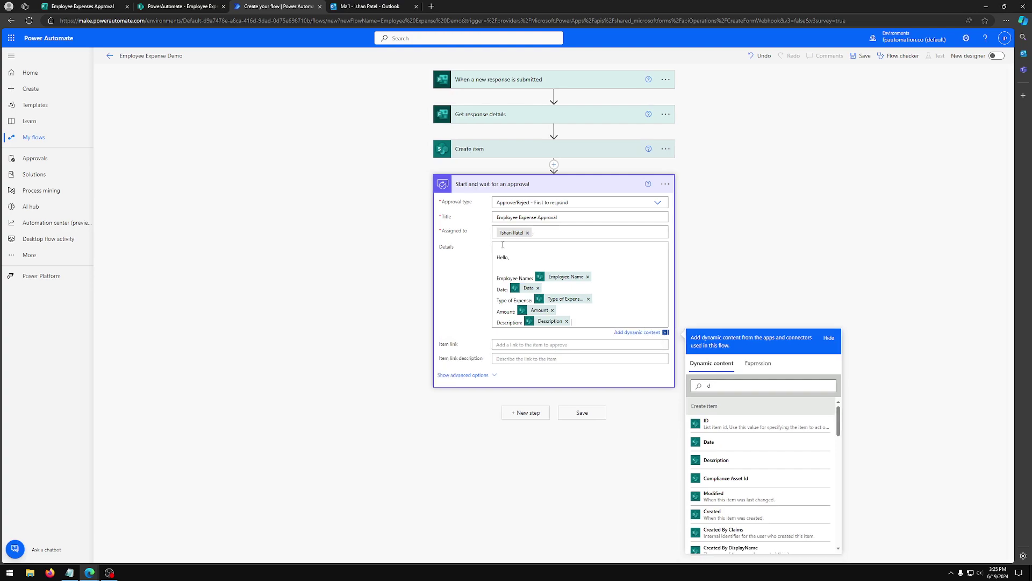
key("BackSpace")
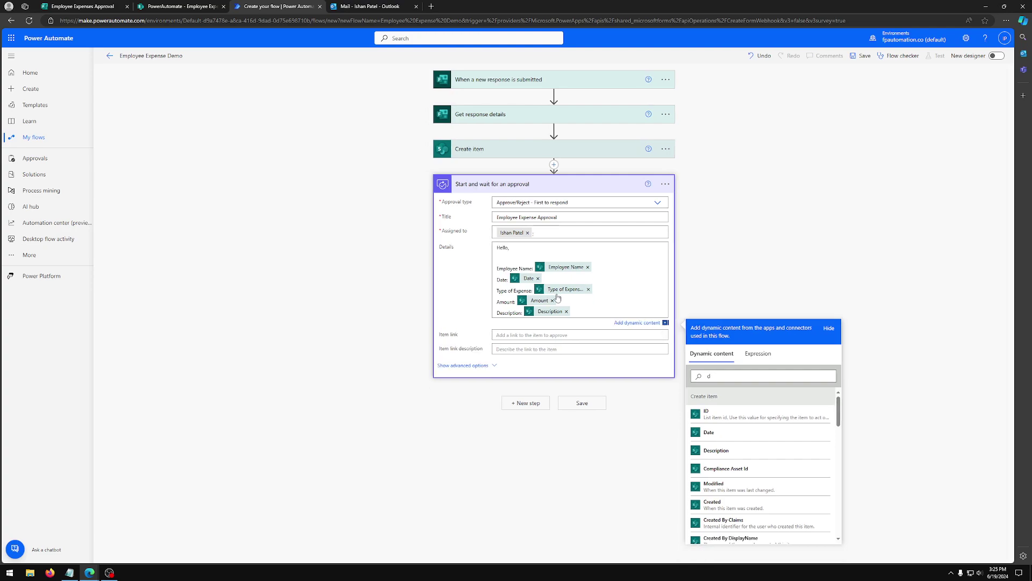
key("Return")
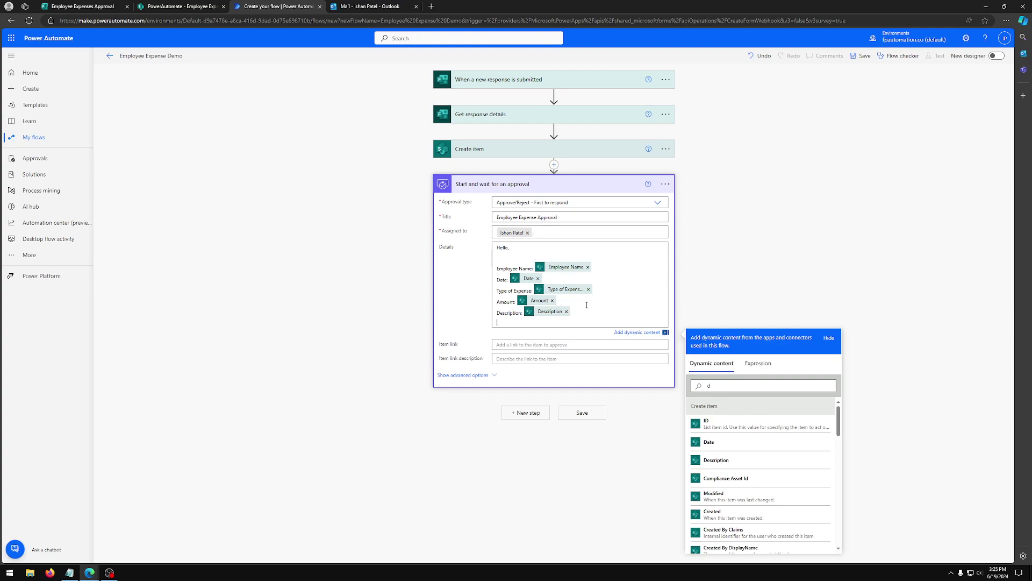
key("Return")
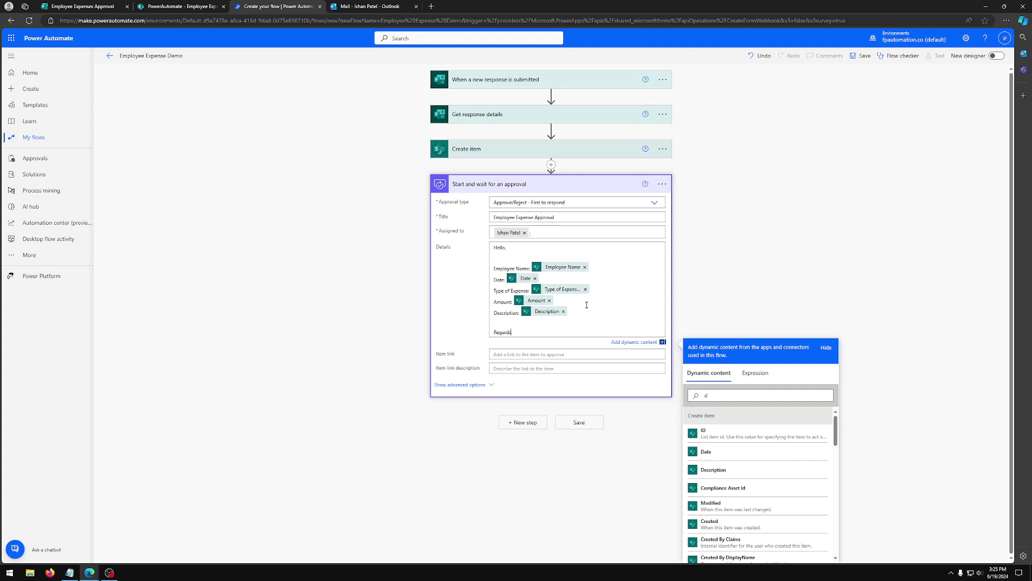
key("Return")
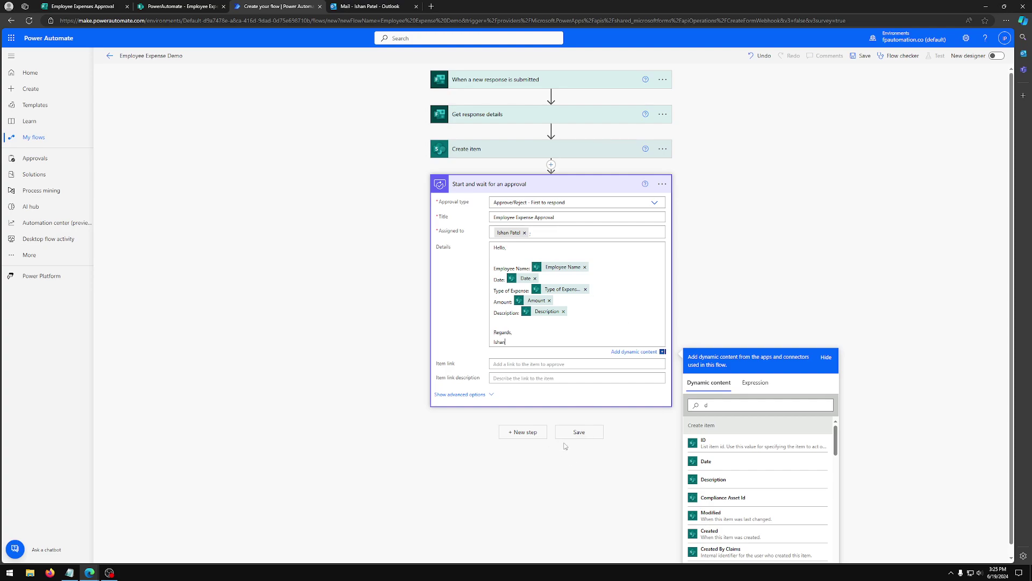
left_click(726, 334)
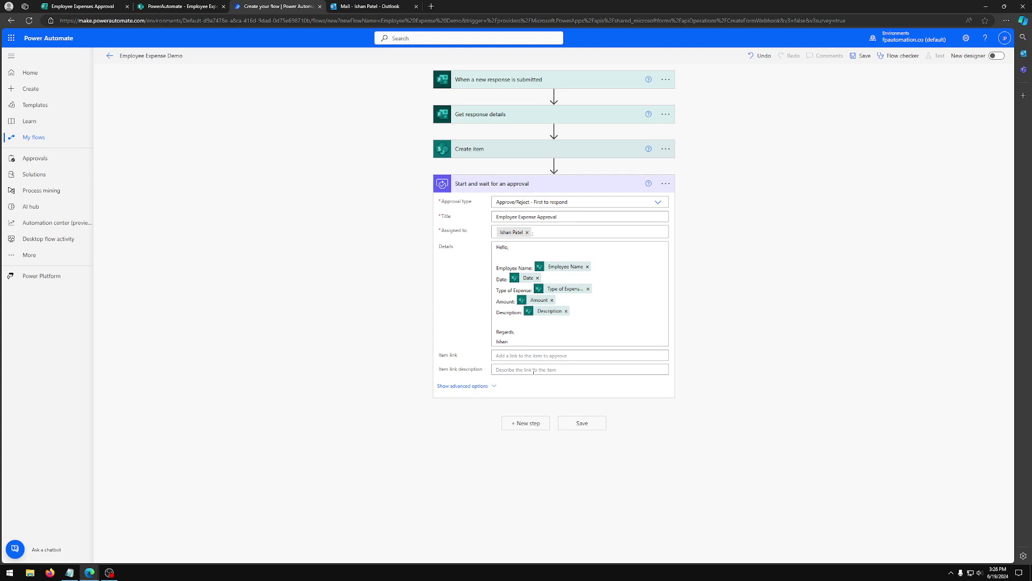
Add a Condition step testing whether the approval Outcome is equal to 'Approve'.
left_click(531, 423)
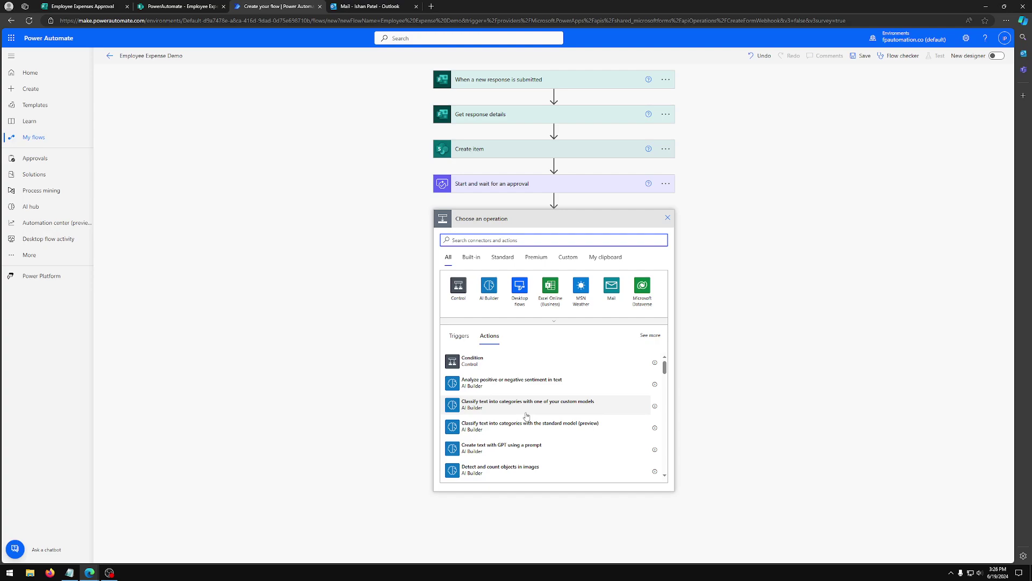
type("con")
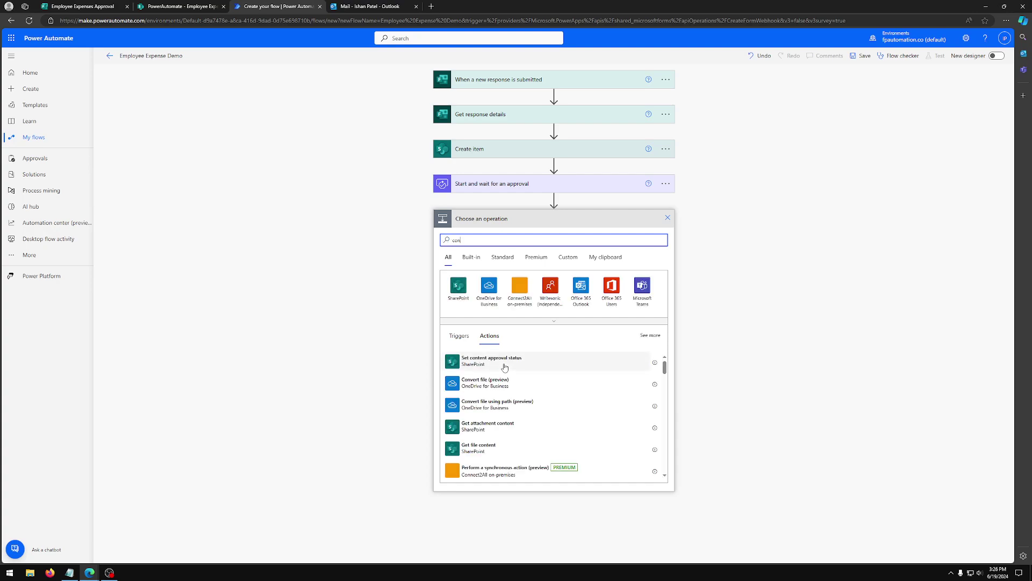
key("BackSpace")
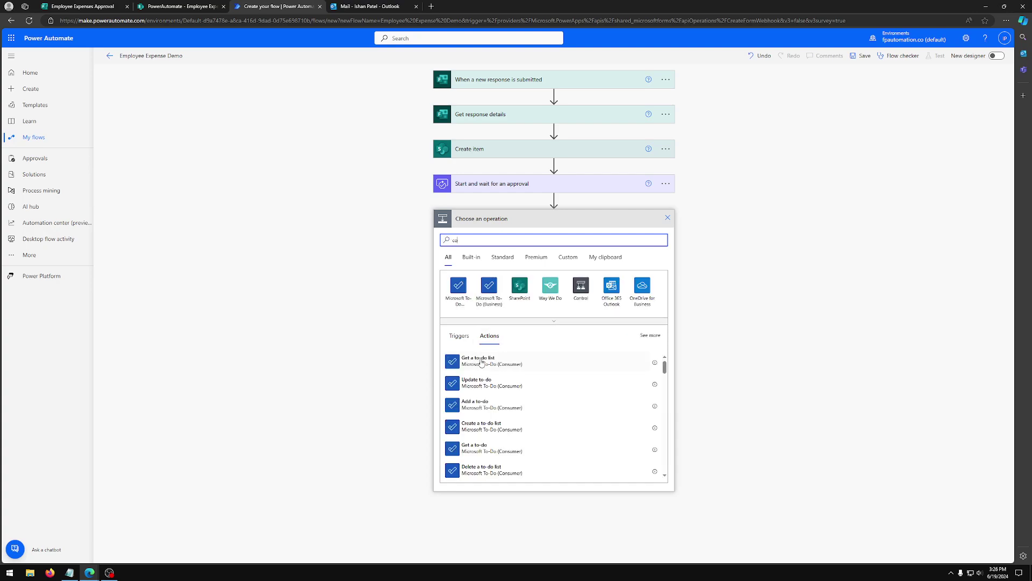
left_click(580, 286)
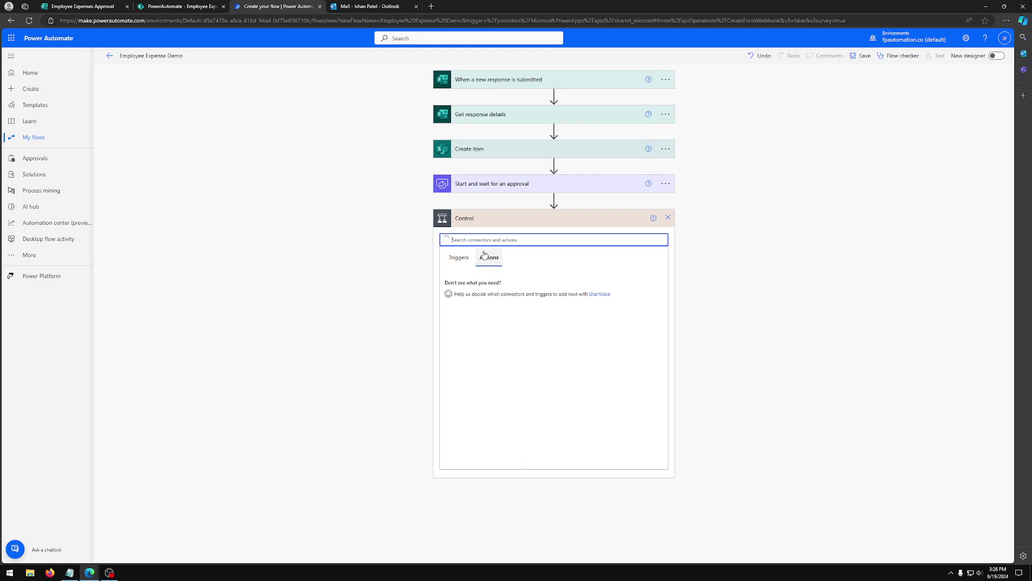
left_click(487, 278)
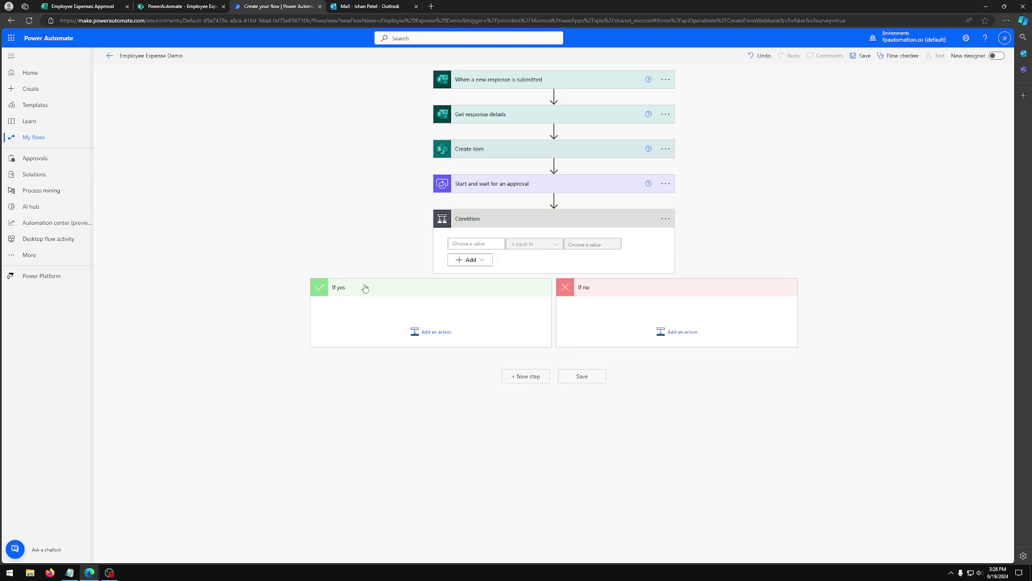
left_click(477, 243)
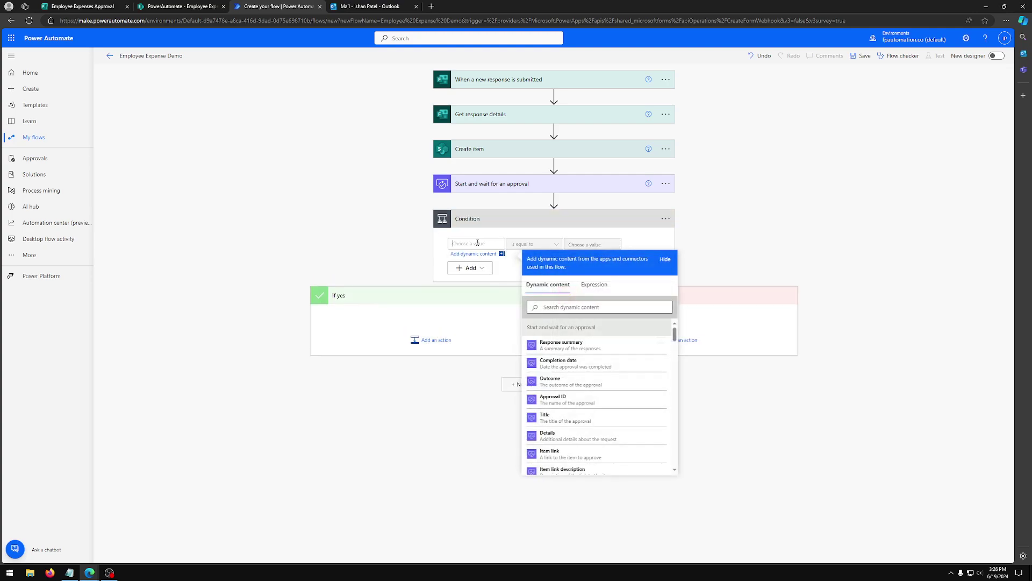
left_click(581, 384)
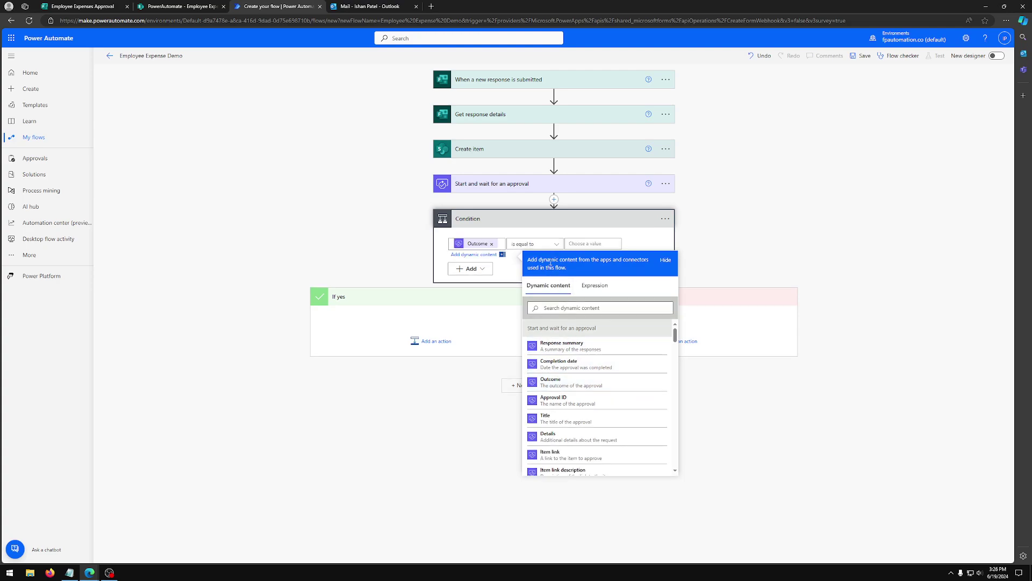
left_click(591, 244)
type("Approve")
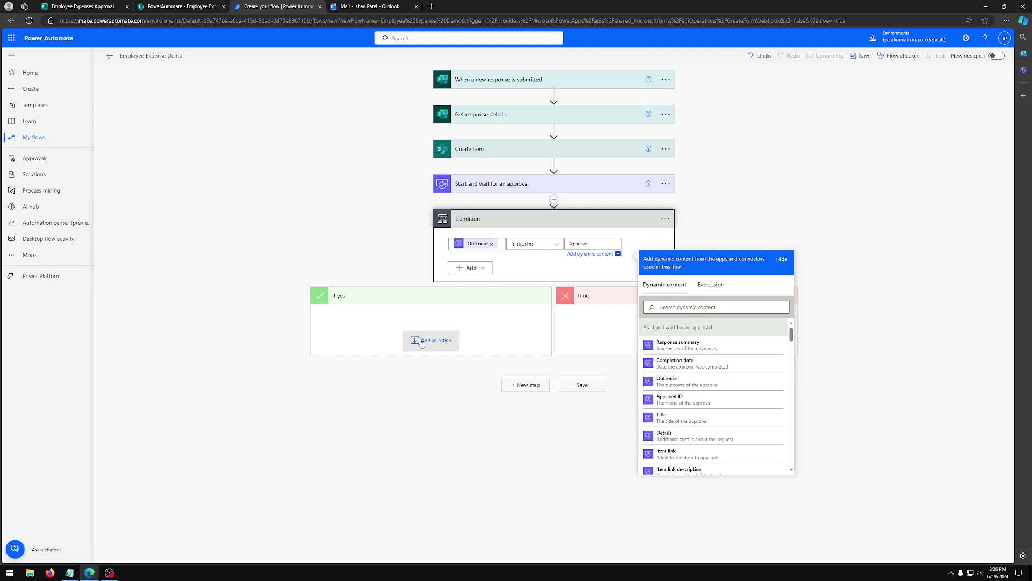
left_click(422, 343)
Add a SharePoint Update item action to the If yes branch, checking the expense list in SharePoint.
left_click(417, 338)
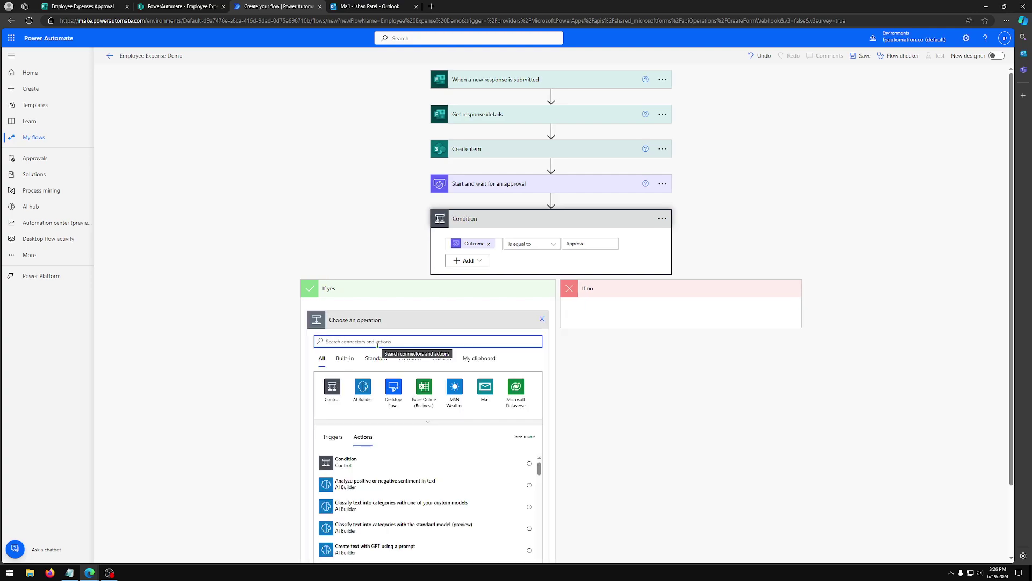
type("send")
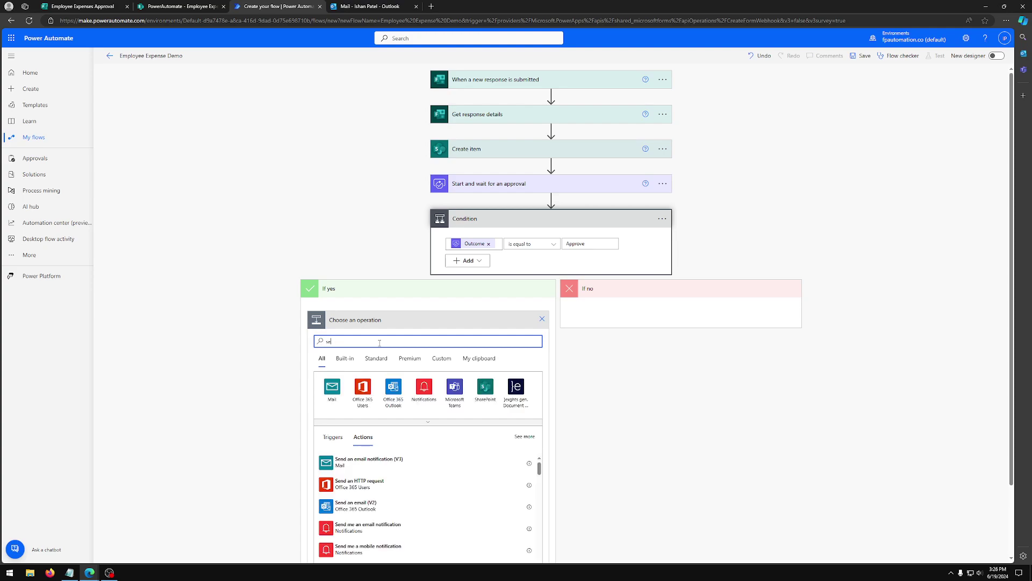
key("ctrl+a")
type("up")
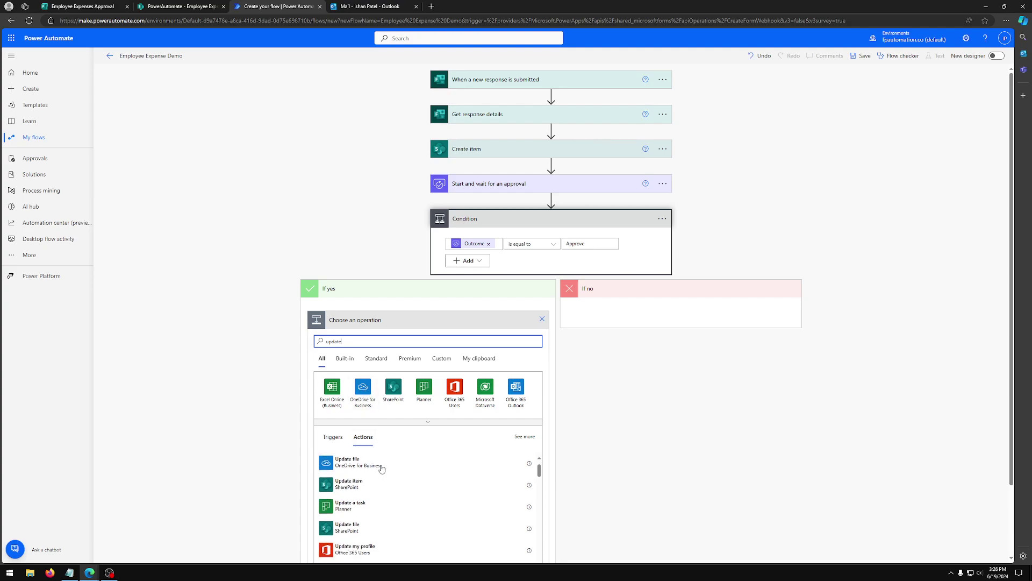
left_click(381, 466)
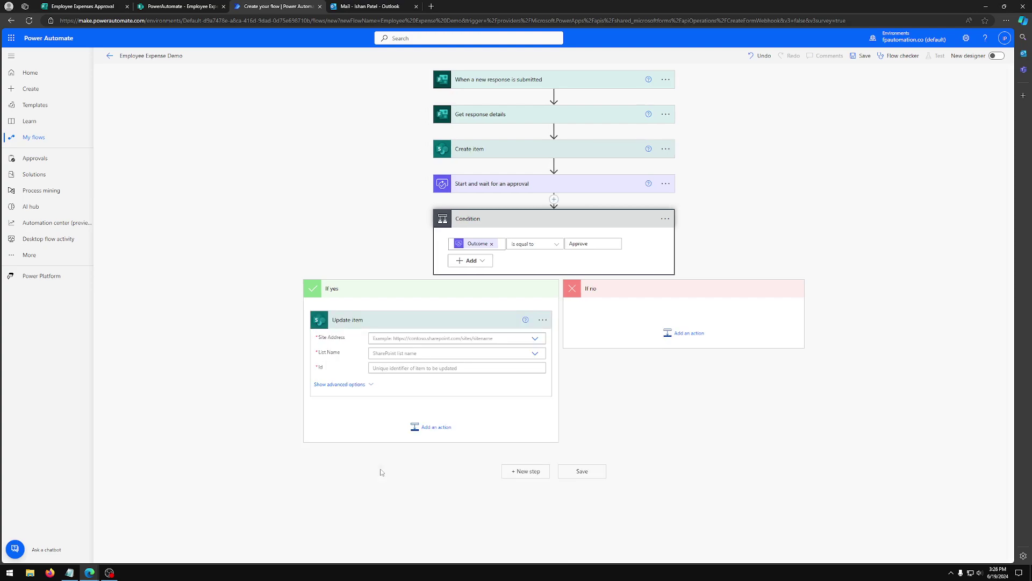
left_click(170, 5)
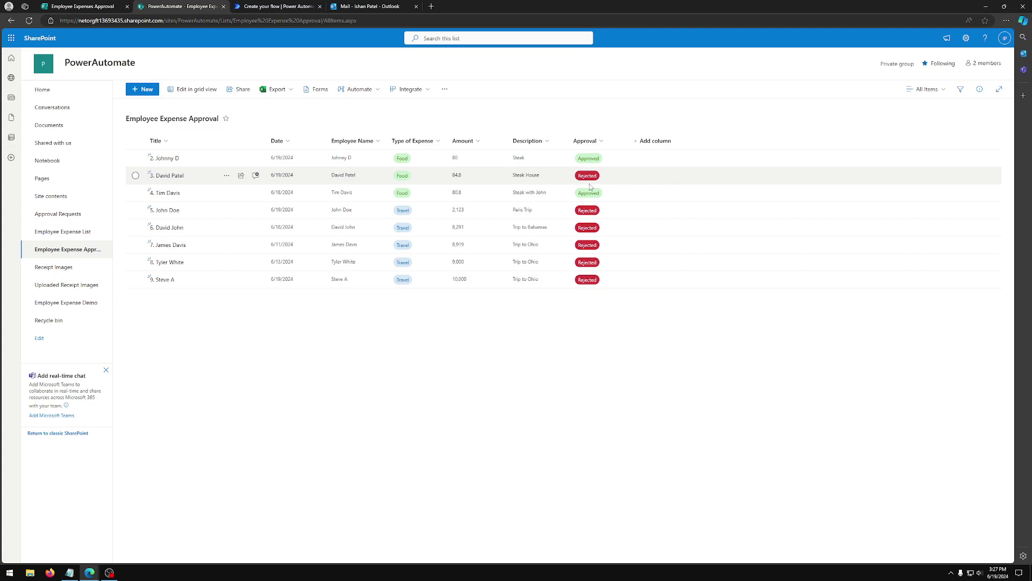
left_click(81, 6)
left_click(277, 6)
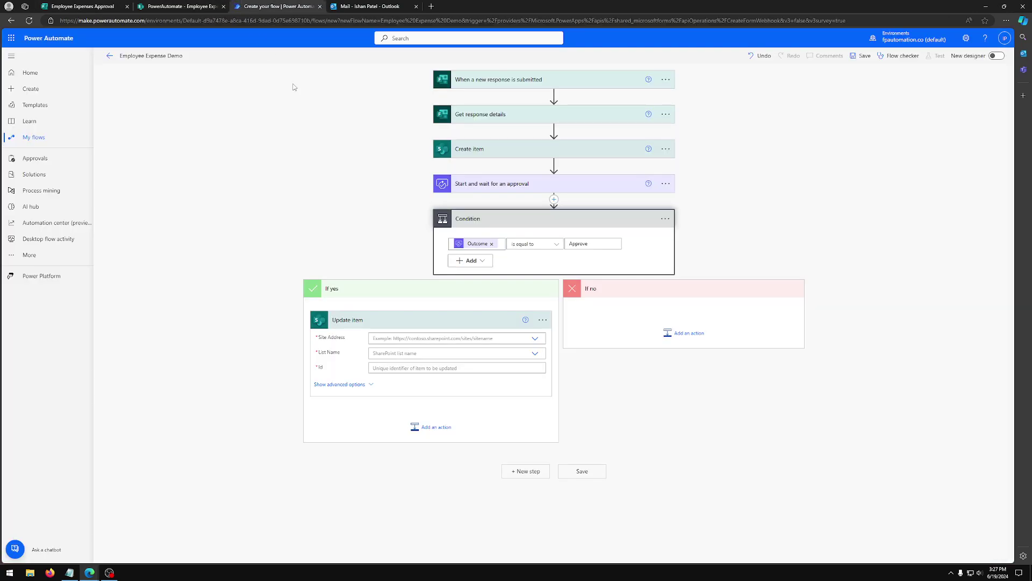
Target the PowerAutomate site's Employee Expense Approval list, Id from Response Id, Approval Value Approved.
left_click(535, 339)
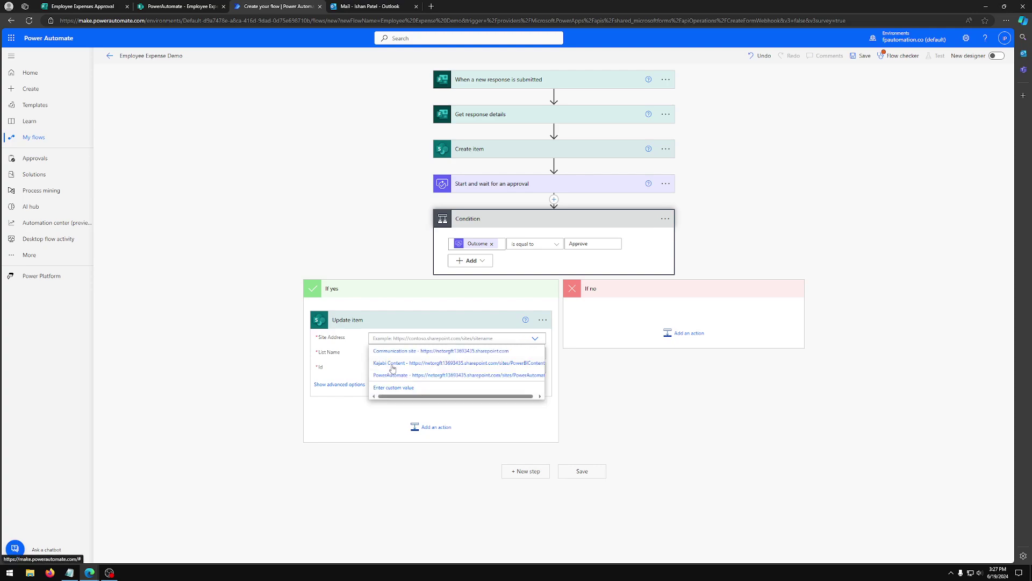
left_click(397, 371)
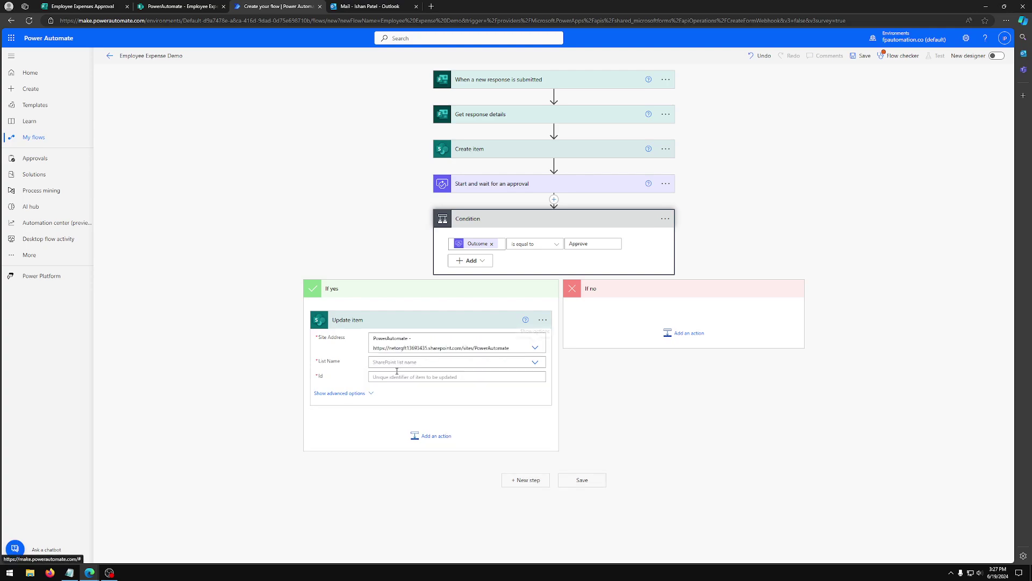
left_click(534, 363)
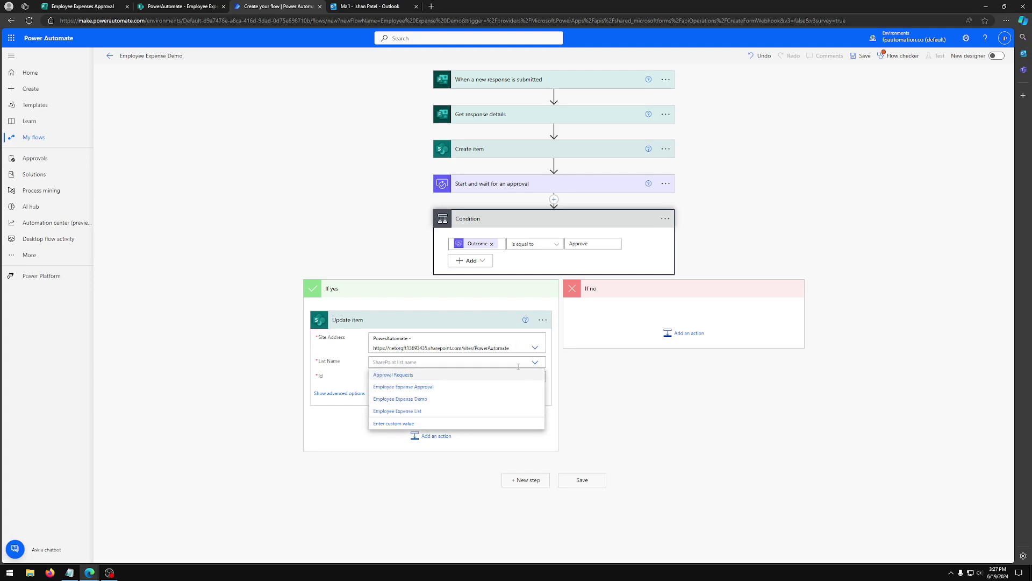
left_click(454, 387)
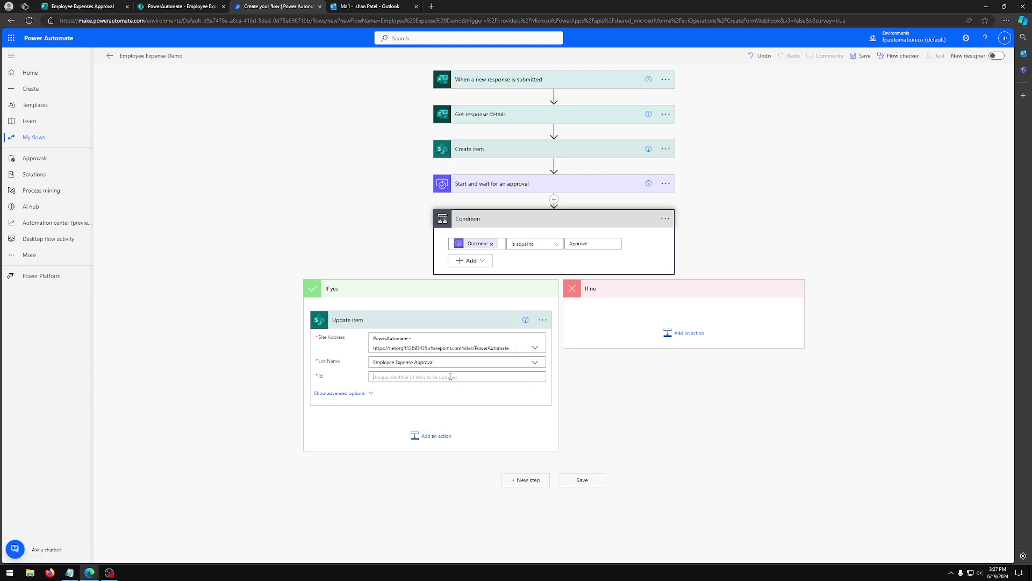
left_click(451, 377)
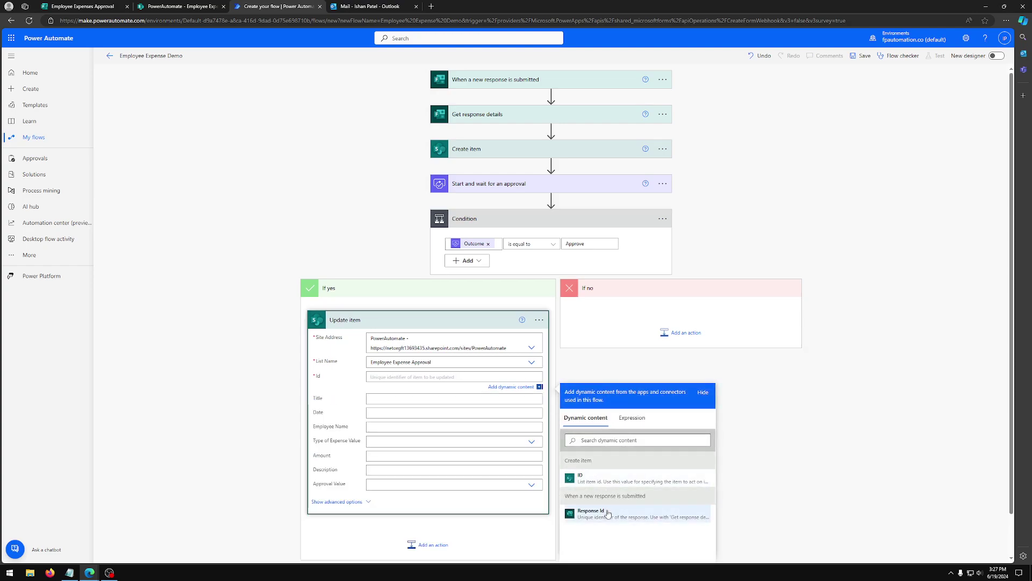
left_click(600, 514)
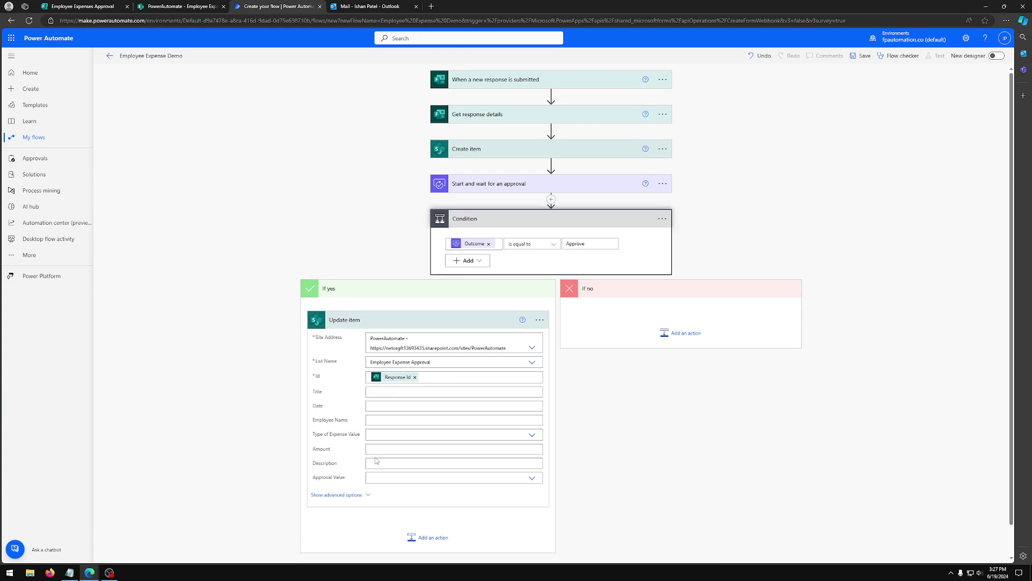
left_click(536, 479)
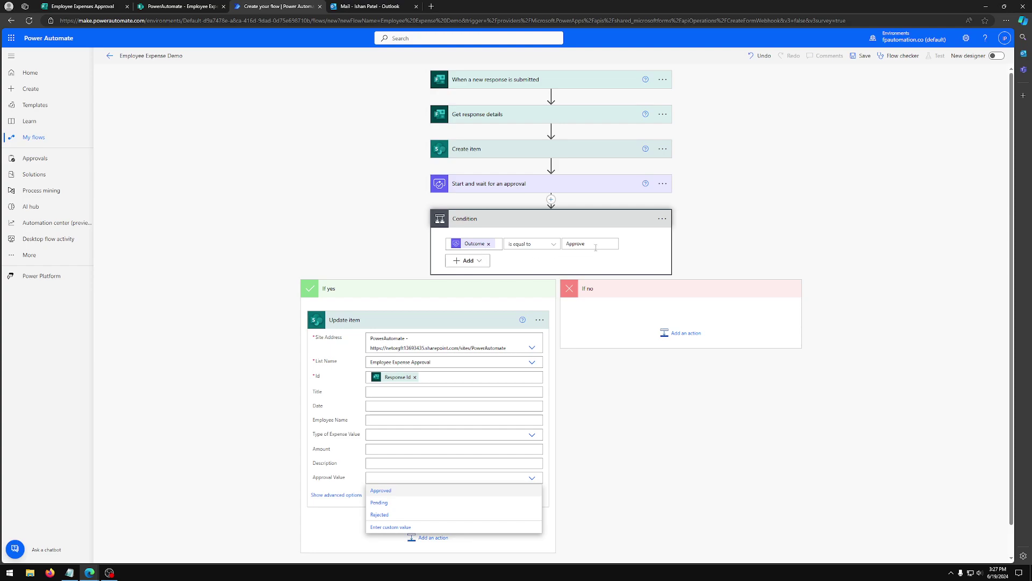
left_click(380, 491)
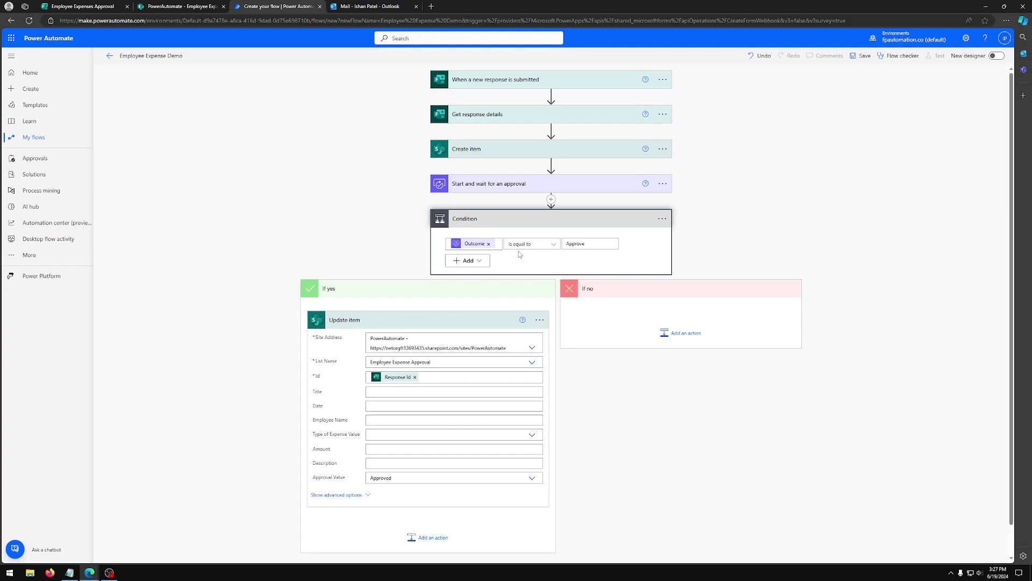
Add an Update item action under If no on the PowerAutomate site's Employee Expense Approval list.
left_click(671, 344)
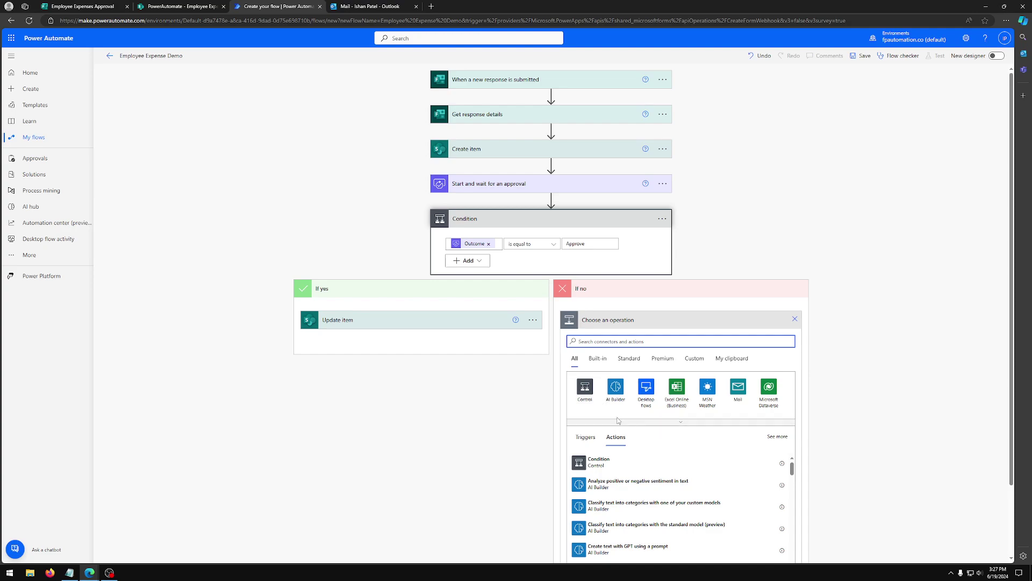
type("update item")
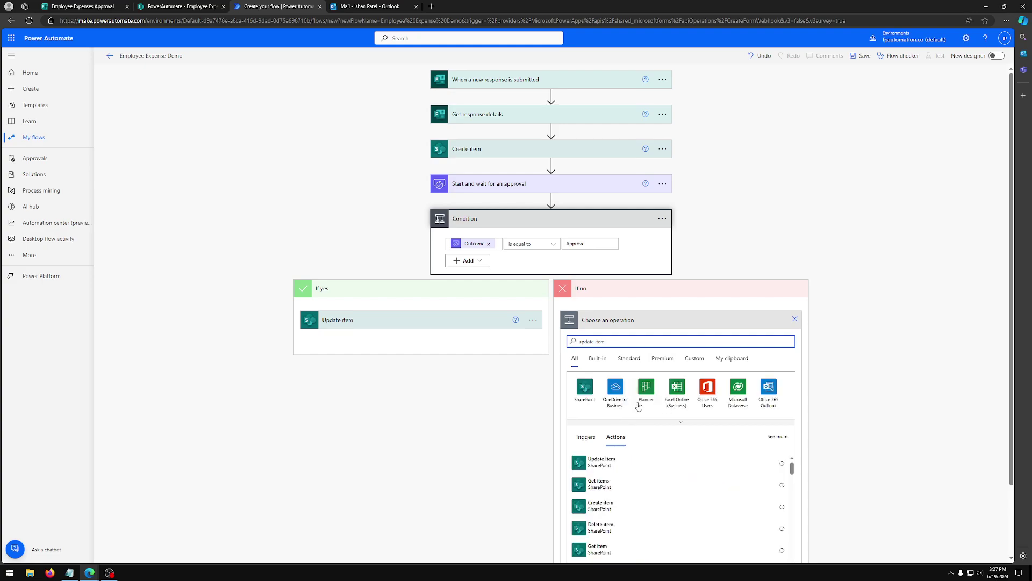
left_click(624, 466)
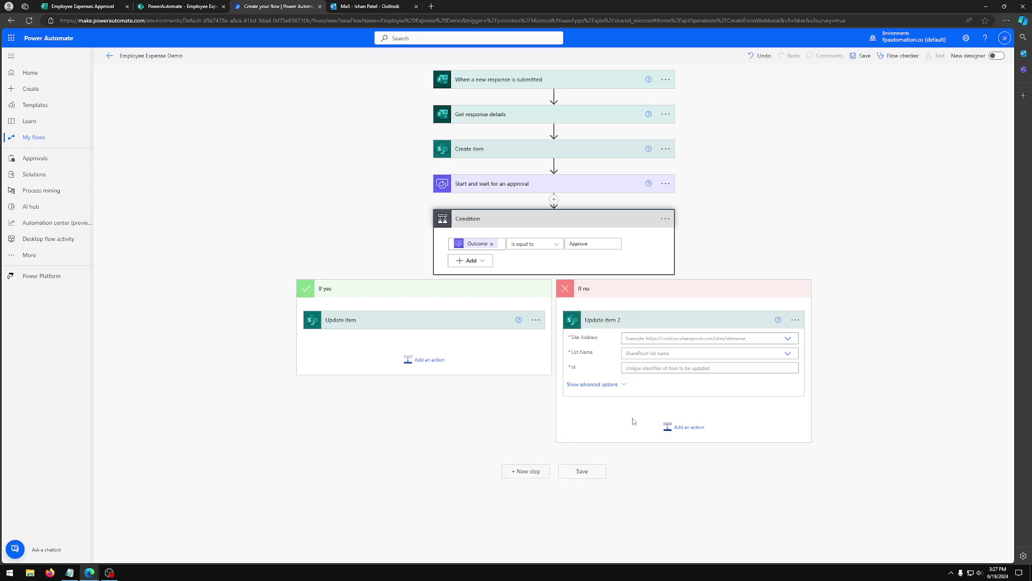
left_click(661, 340)
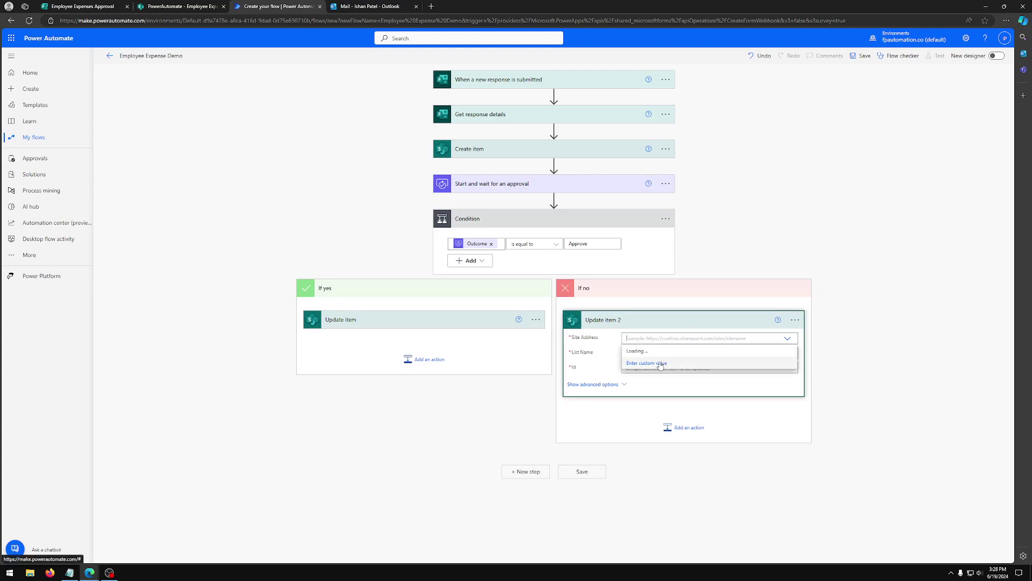
left_click(653, 379)
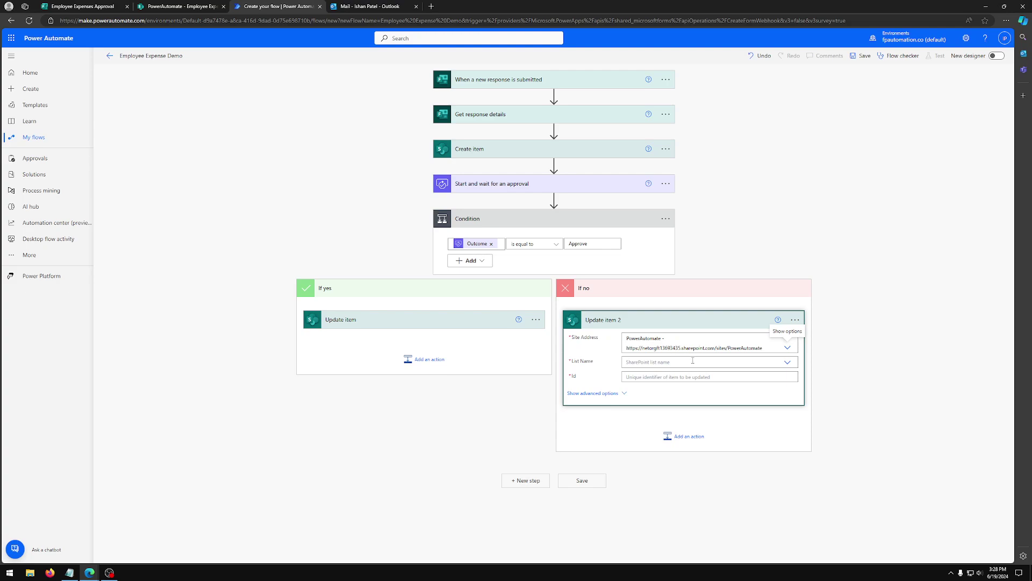
left_click(651, 362)
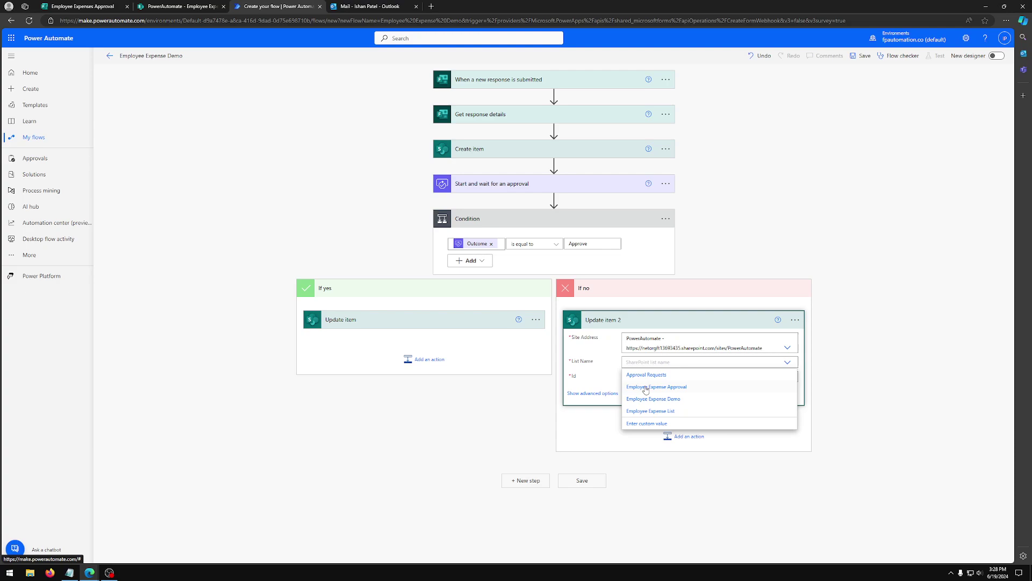
left_click(645, 388)
Set its Id from Response Id and Approval Value to Rejected, then save the flow.
left_click(646, 377)
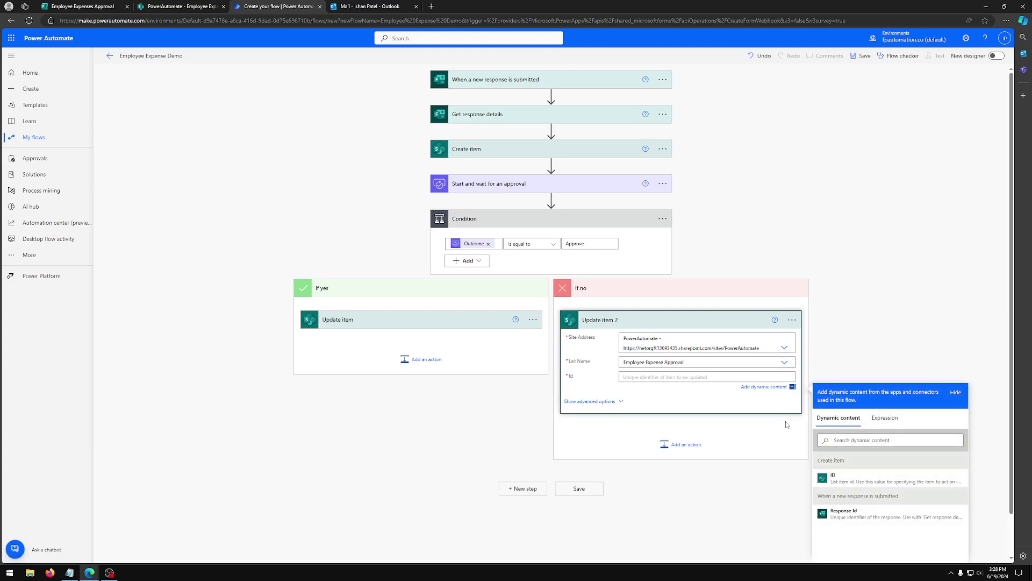
left_click(855, 514)
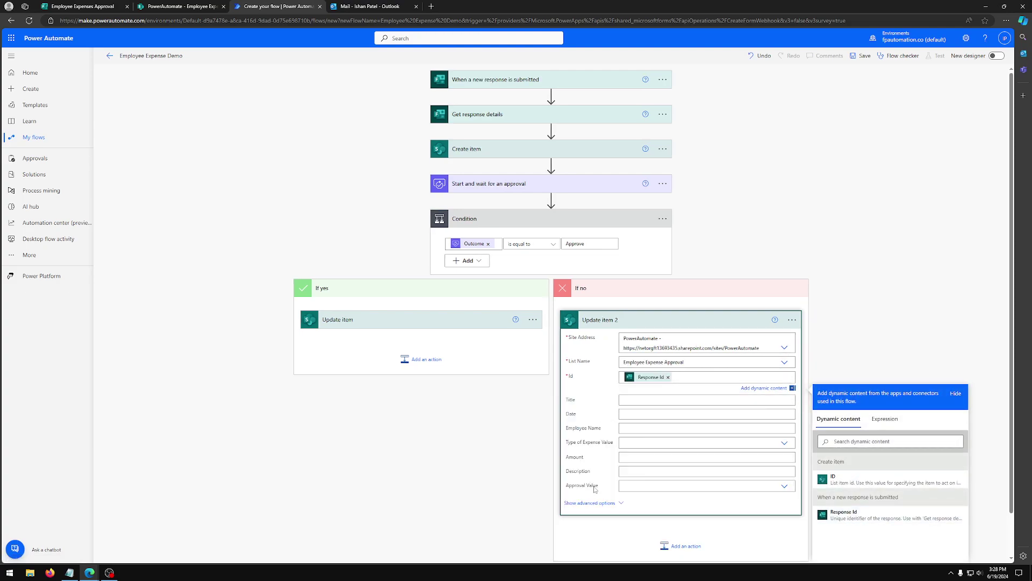
left_click(779, 487)
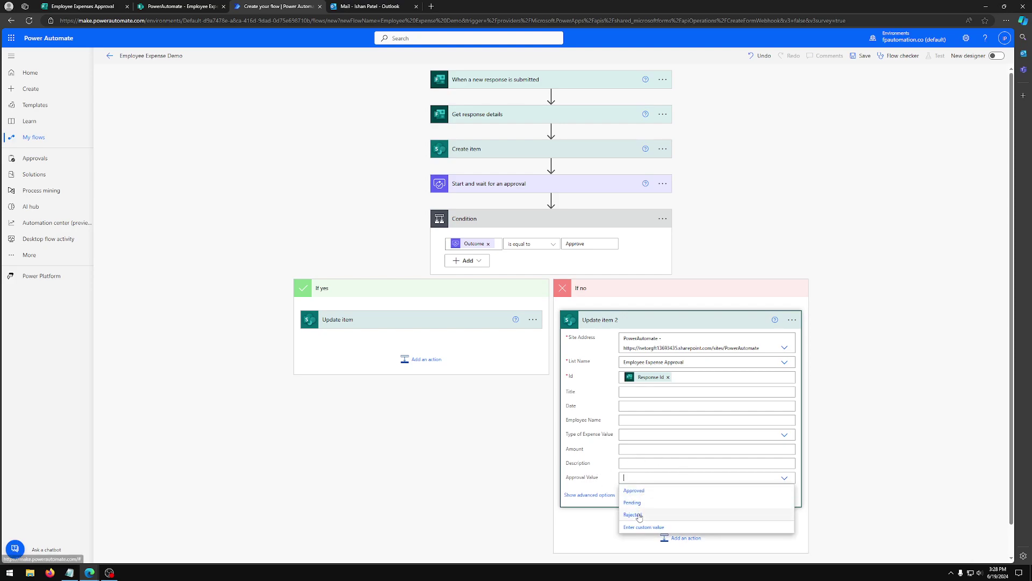
left_click(639, 514)
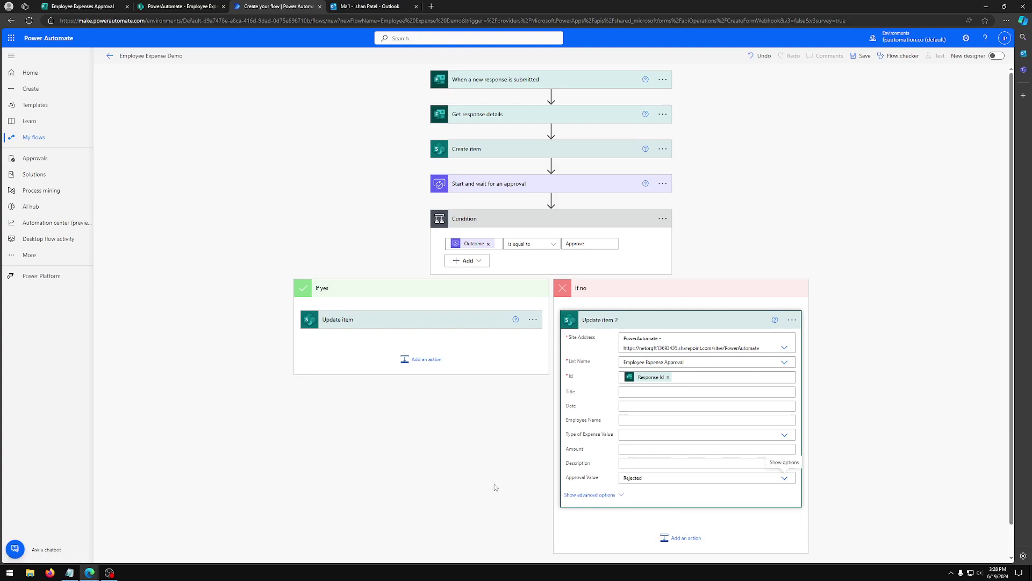
left_click(829, 329)
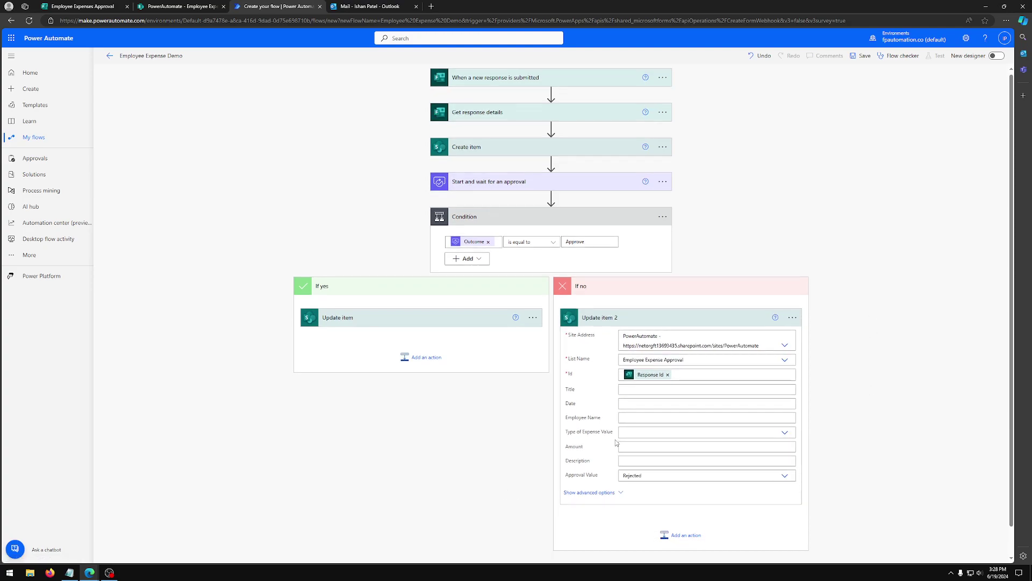
scroll(833, 215, "down", 1)
left_click(858, 57)
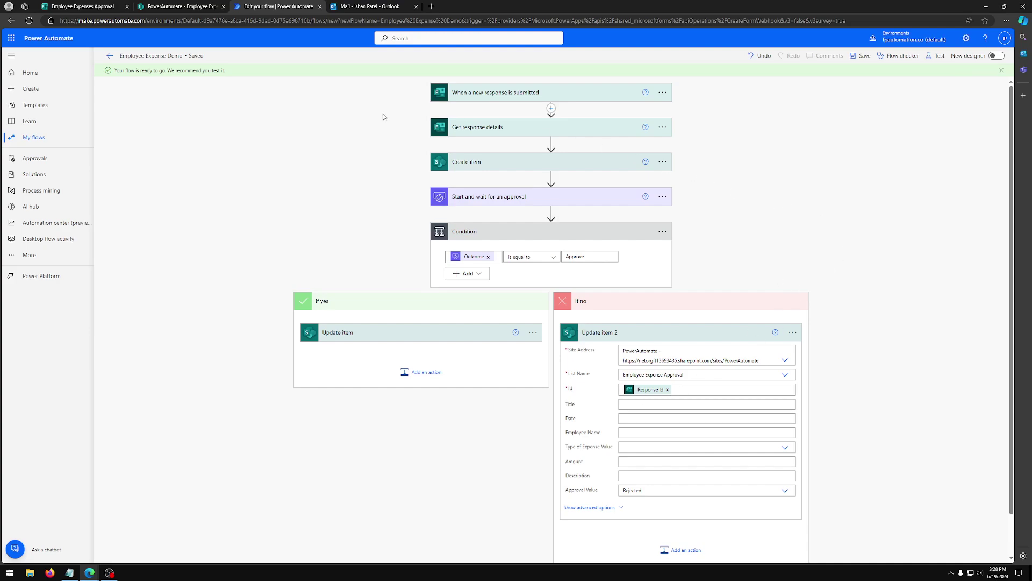
Confirm zero errors in the Flow checker, then start a manual flow test.
left_click(899, 56)
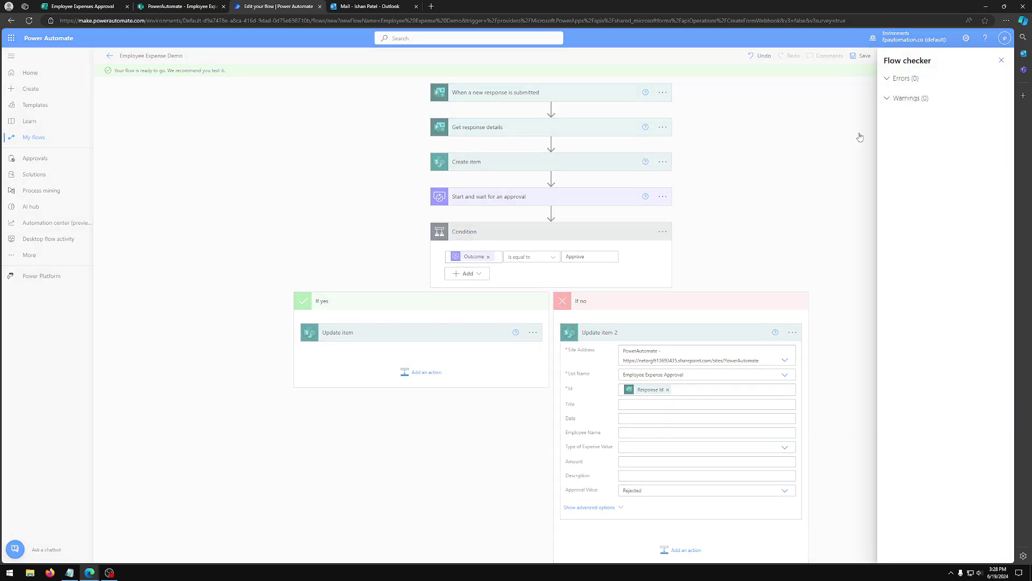
left_click(1001, 60)
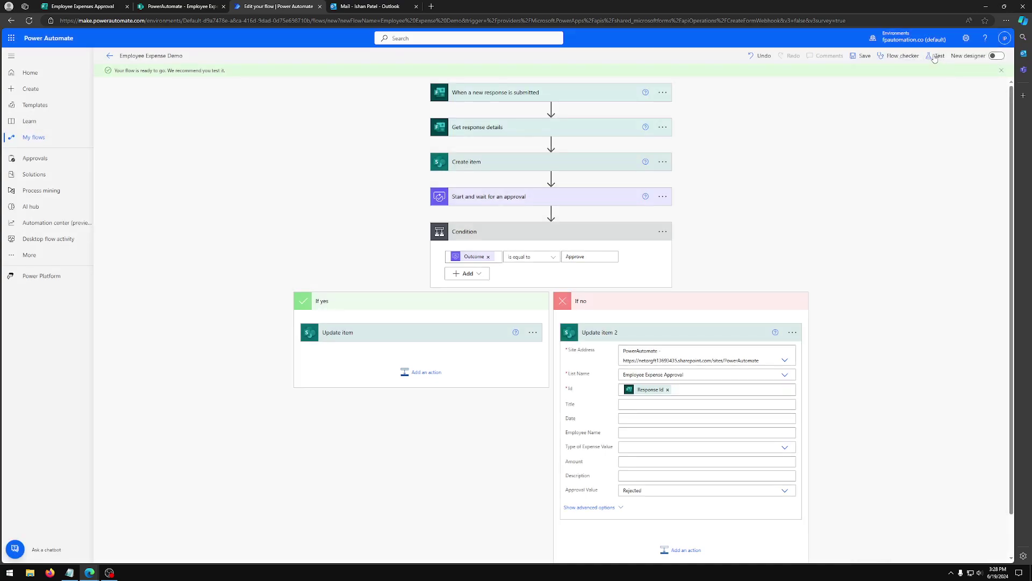
left_click(936, 56)
left_click(878, 76)
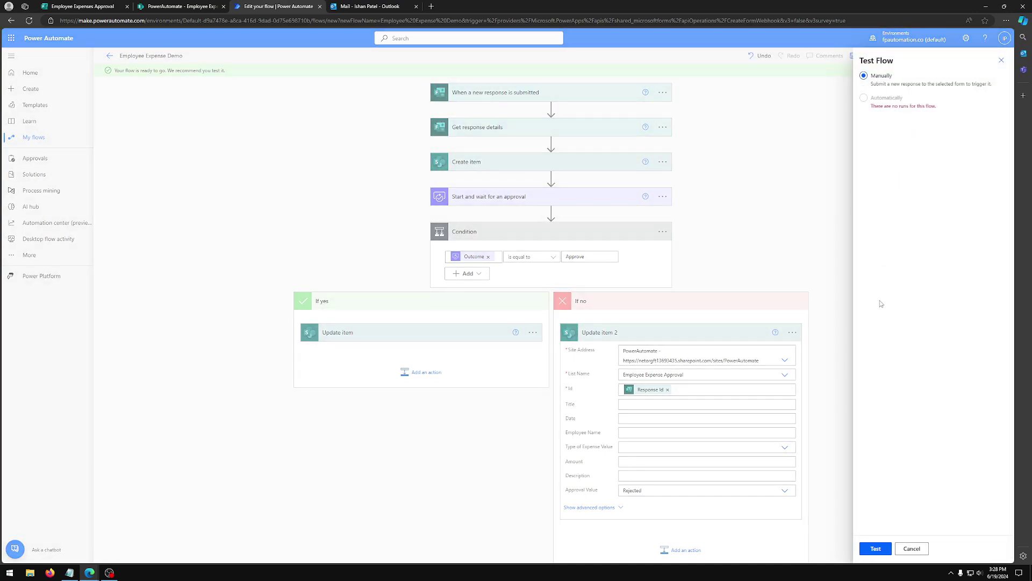
left_click(878, 550)
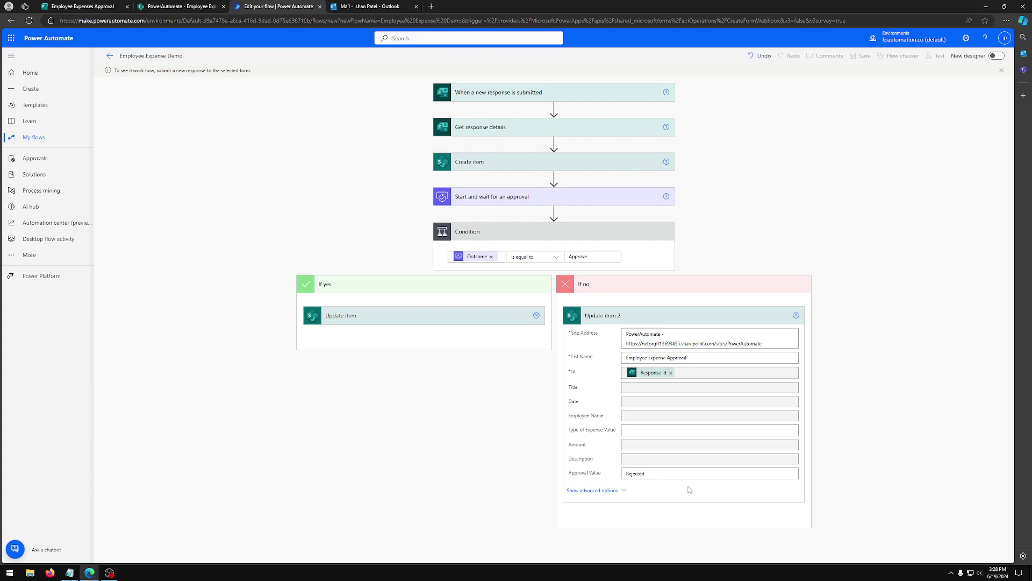
Copy the expense form's share link and load the form in a new browser tab.
left_click(111, 5)
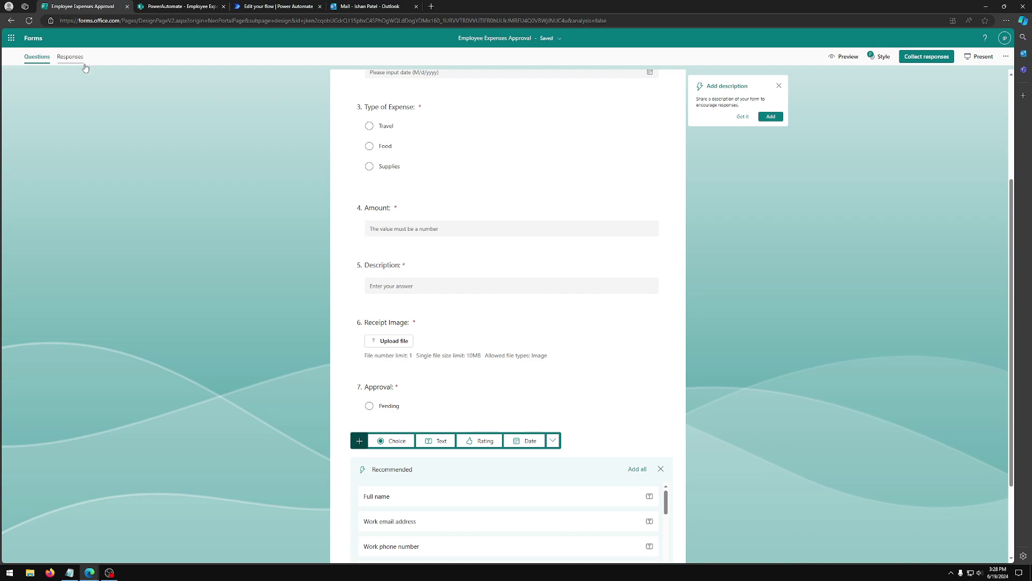
left_click(914, 57)
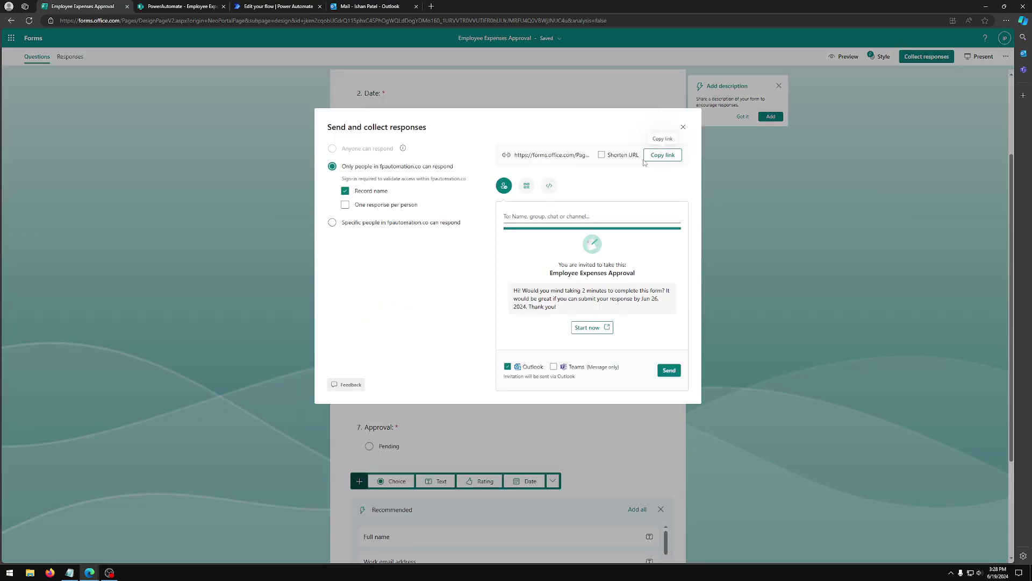
left_click(431, 6)
type("https://forms.office.com/Pages/ResponsePage.aspx?id=jken2cqobUGdrQ115phxC4SPhOgWQLdDogYDMo160_1URVVTR0VVUTIFR0hUUkJMRFU4Q0VBWjJNUC4u")
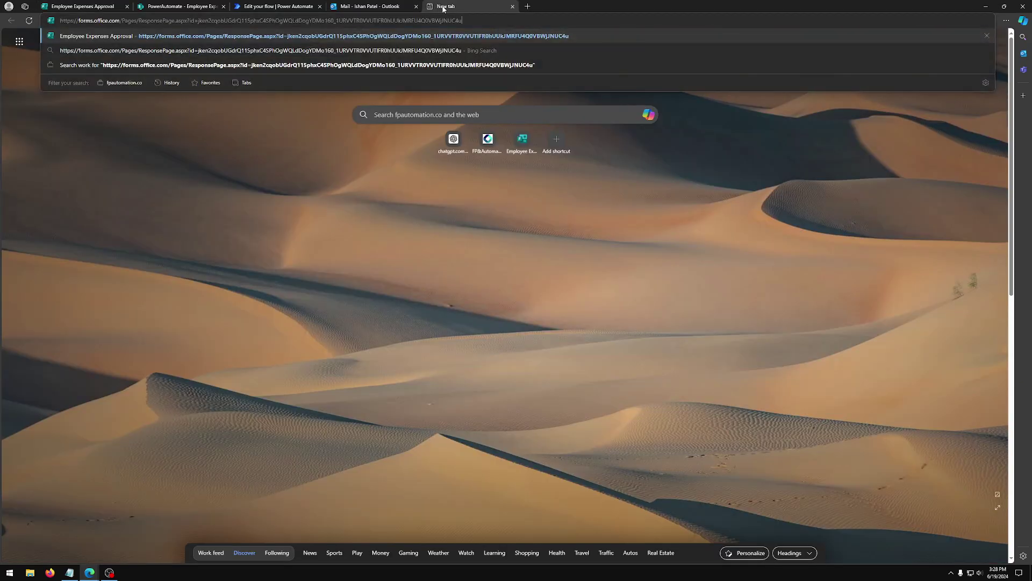
key("Return")
left_click_drag(436, 7, 178, 6)
Enter the employee name, date 6/11/2024, Travel, amount 3000 and description 'Work trip to Ohio'.
type("Alp")
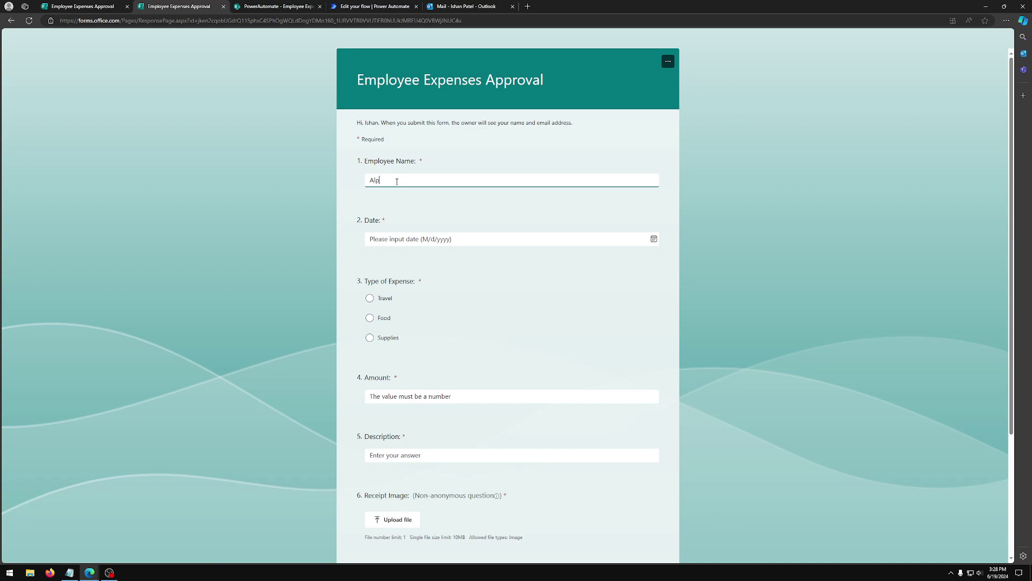
left_click(416, 239)
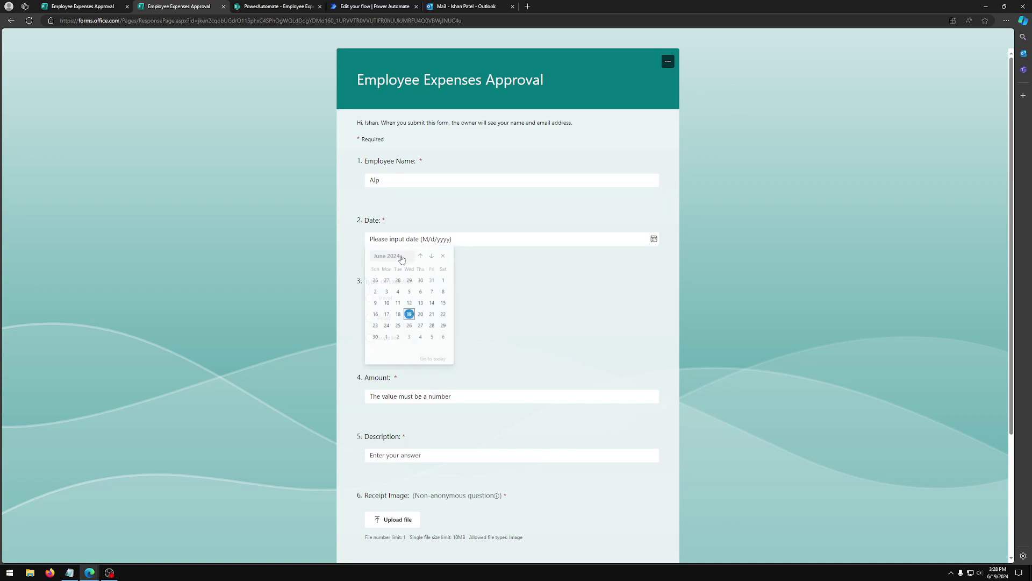
left_click(398, 304)
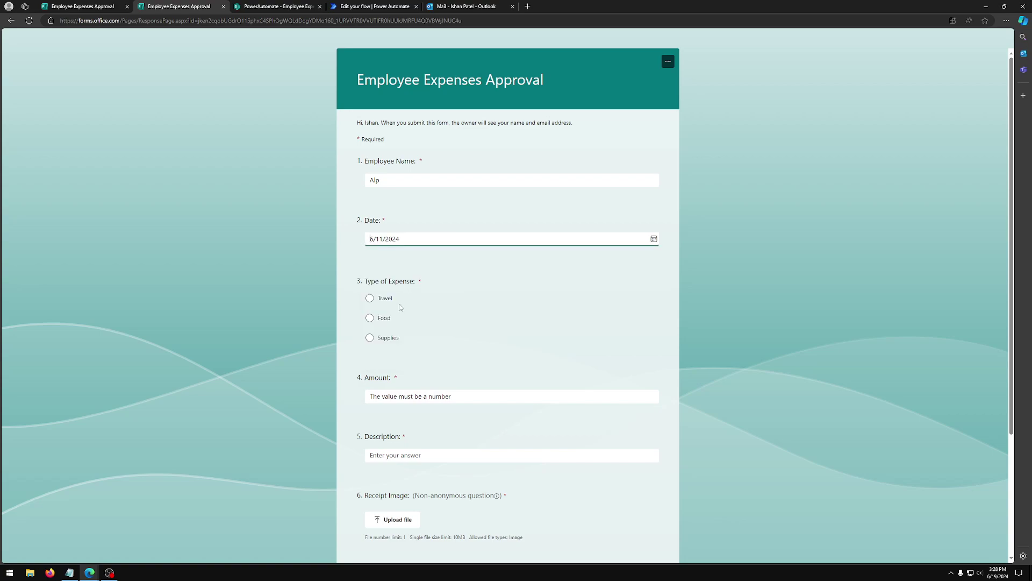
left_click(371, 300)
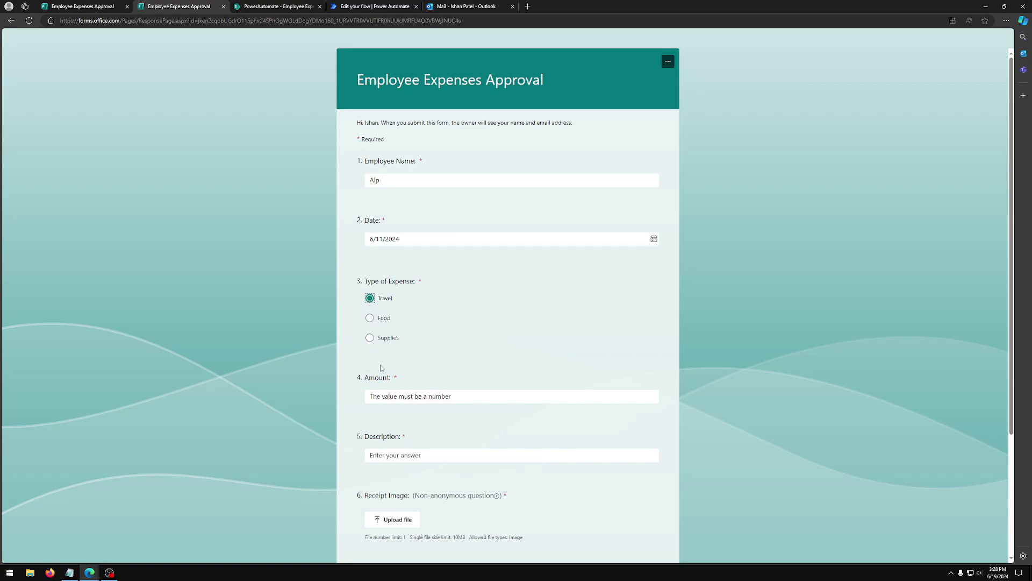
left_click(398, 396)
type("3000")
left_click(403, 454)
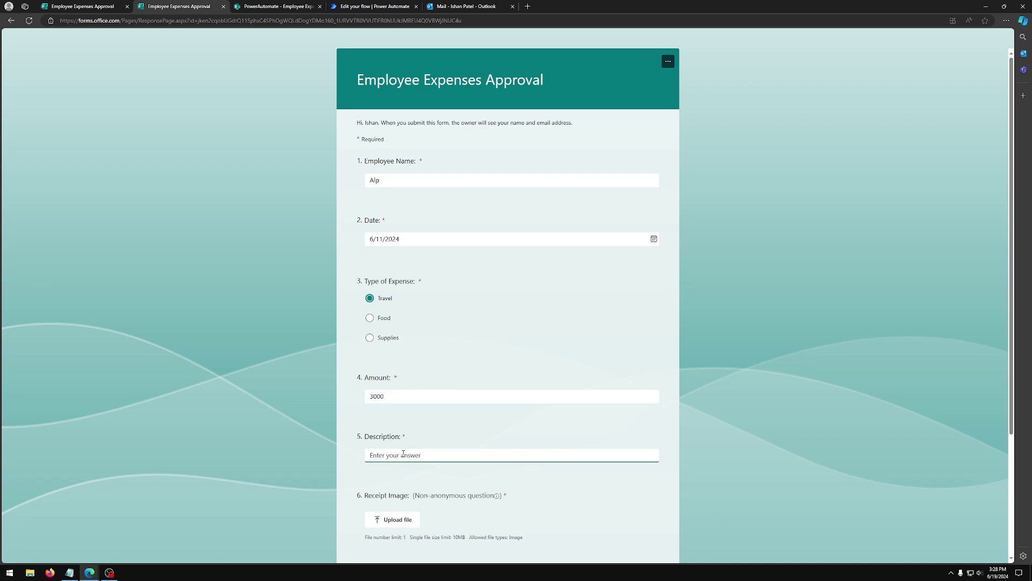
type("Work trip to Ohio")
Attach receipt.jpg, set approval to Pending, and submit the response.
scroll(472, 427, "down", 2)
left_click(392, 439)
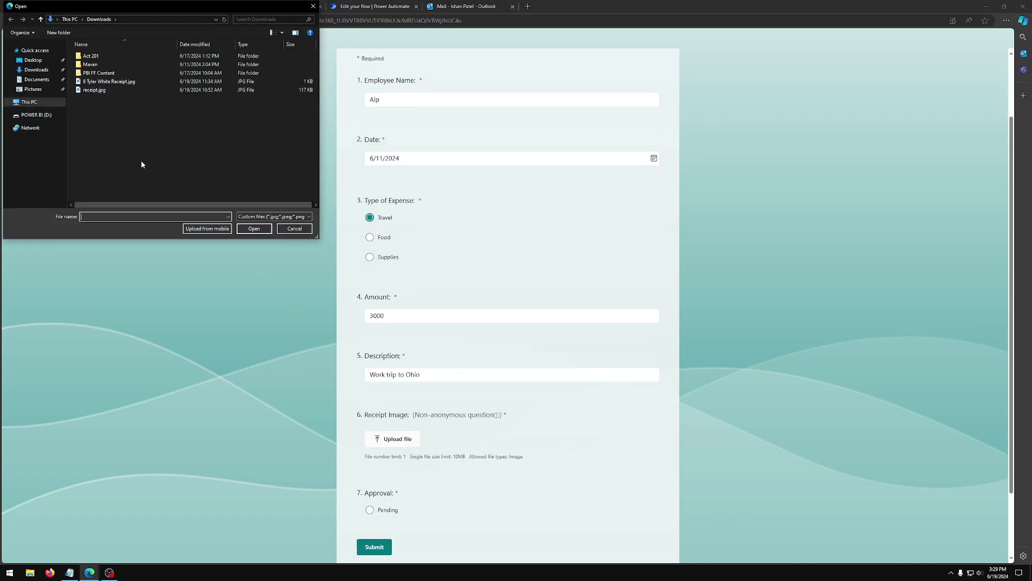
double_click(107, 91)
scroll(425, 437, "down", 2)
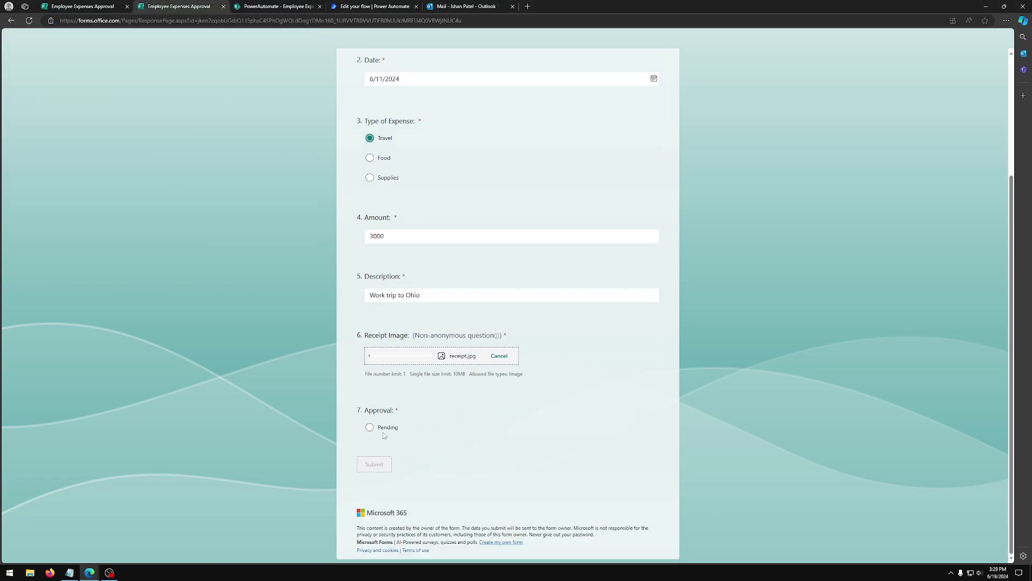
left_click(370, 428)
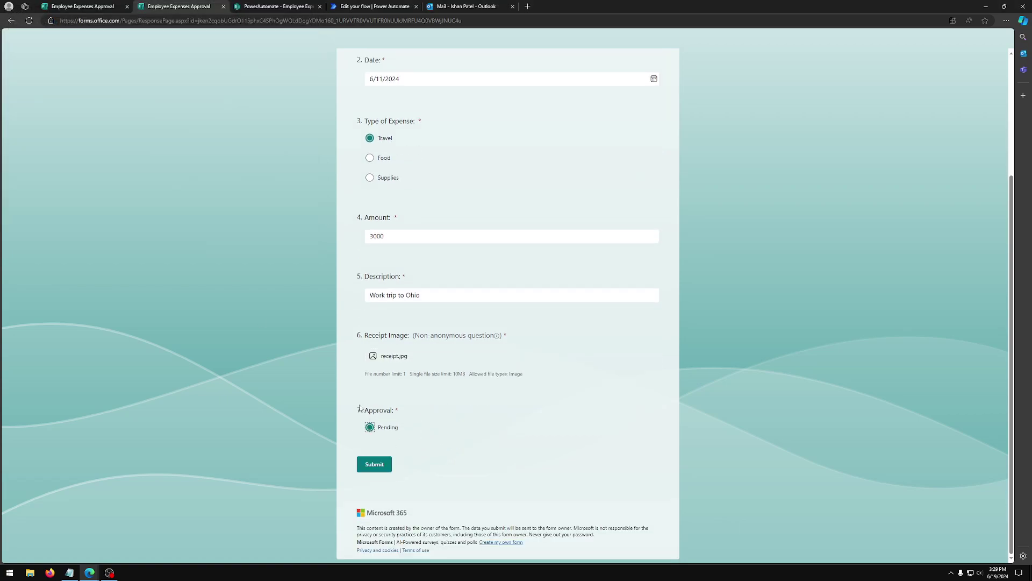
left_click(384, 469)
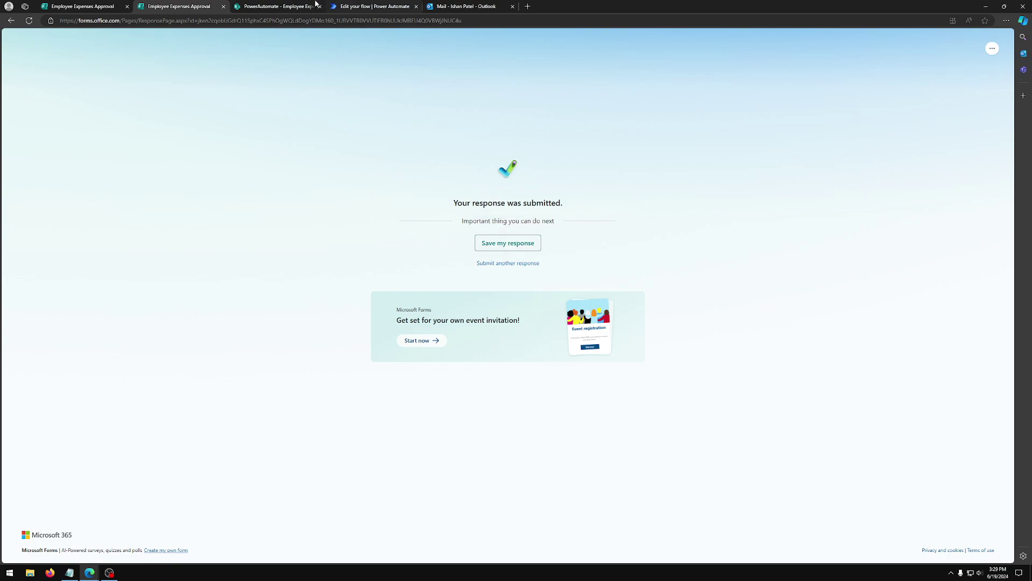
Refresh the Employee Expense Approval list to show item 10: Travel, 3,000, Work trip to Ohio, Pending.
left_click(290, 5)
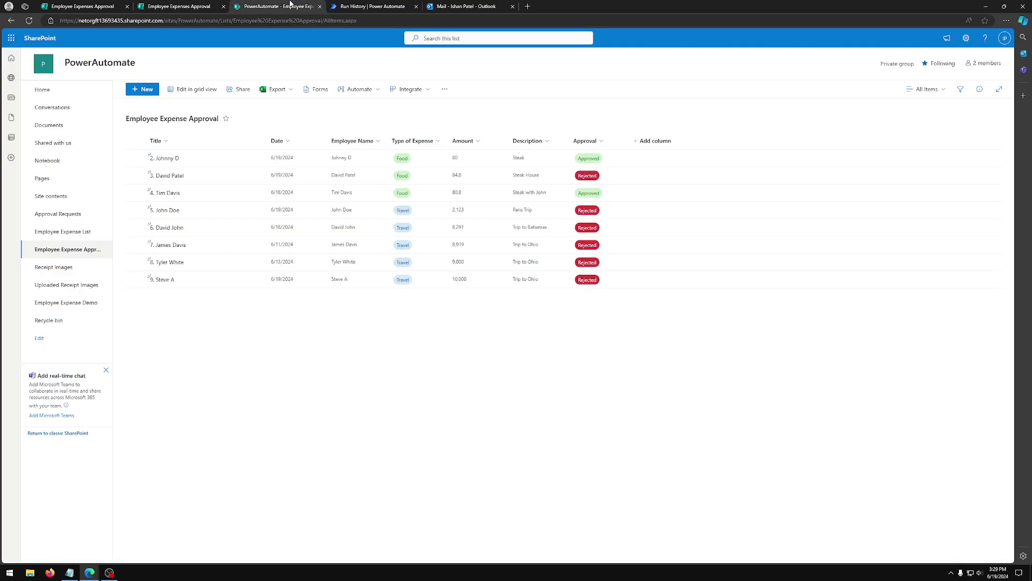
left_click(29, 21)
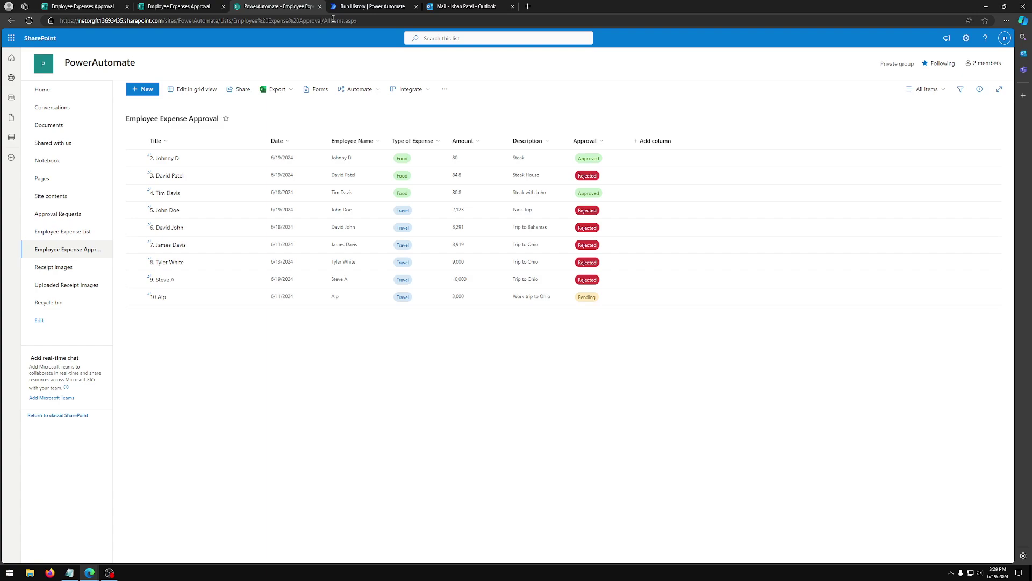
left_click(455, 5)
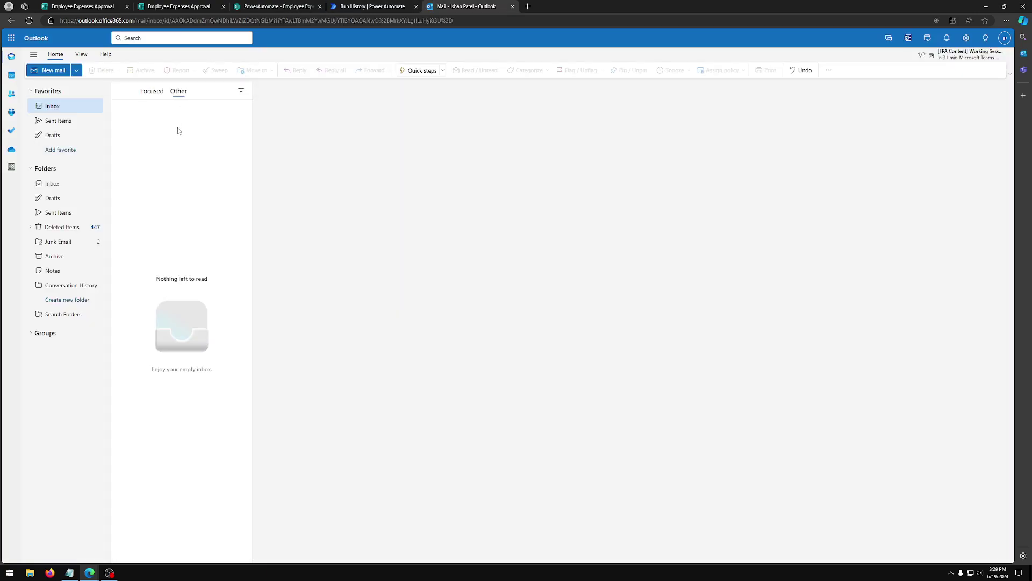
Reload Outlook and check the Other inbox for the approval email, finding none yet.
left_click(29, 20)
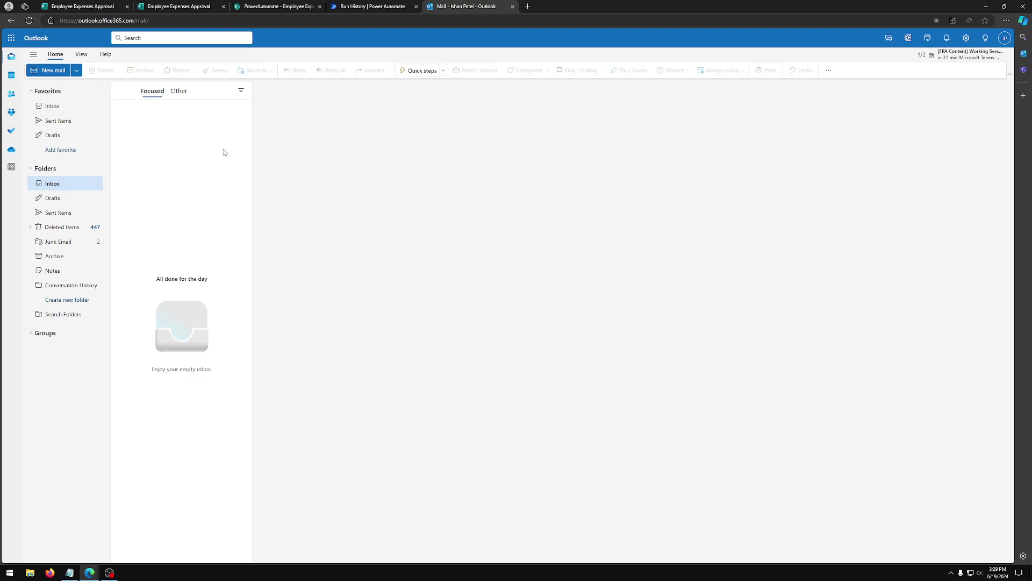
left_click(179, 91)
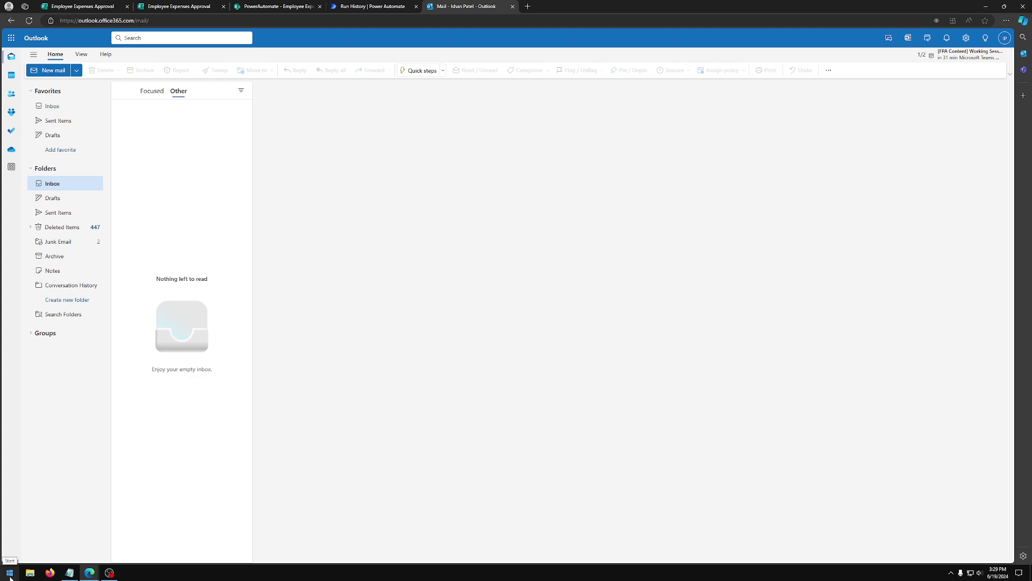
left_click(9, 573)
Launch Teams and approve the 3000 Travel expense request 'Work trip to Ohio'.
type("tea")
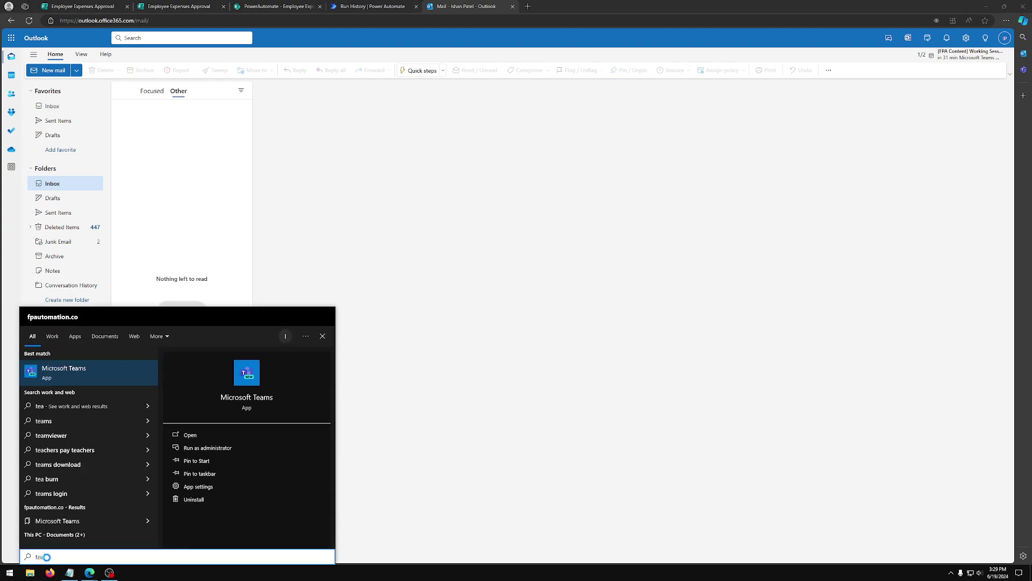
key("Return")
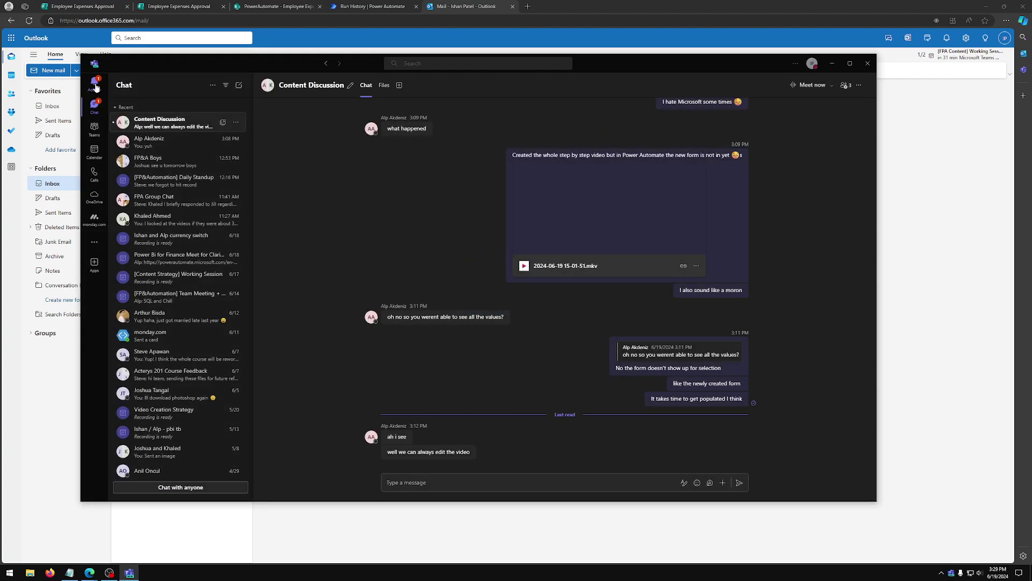
left_click(95, 86)
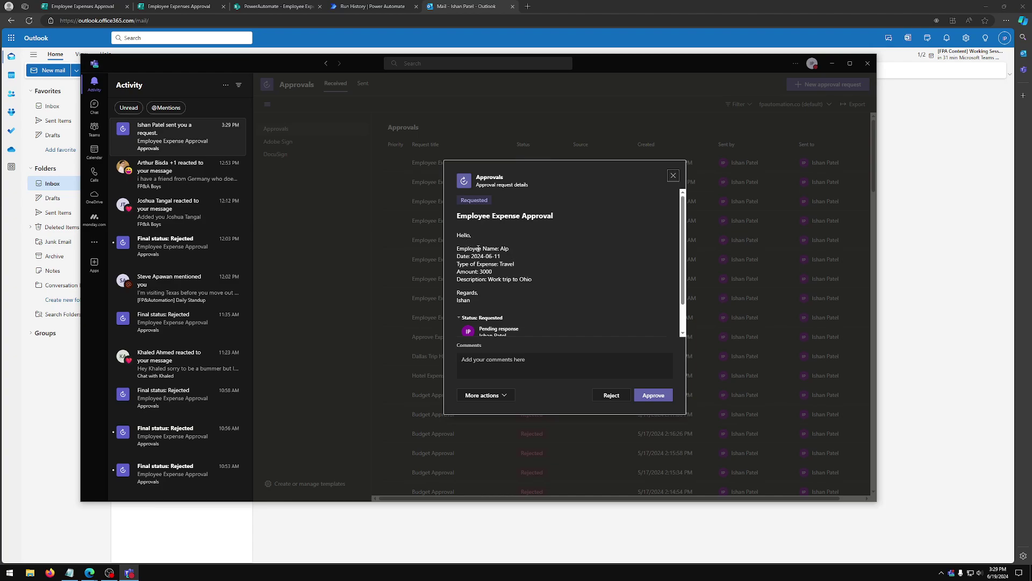
left_click_drag(467, 249, 515, 263)
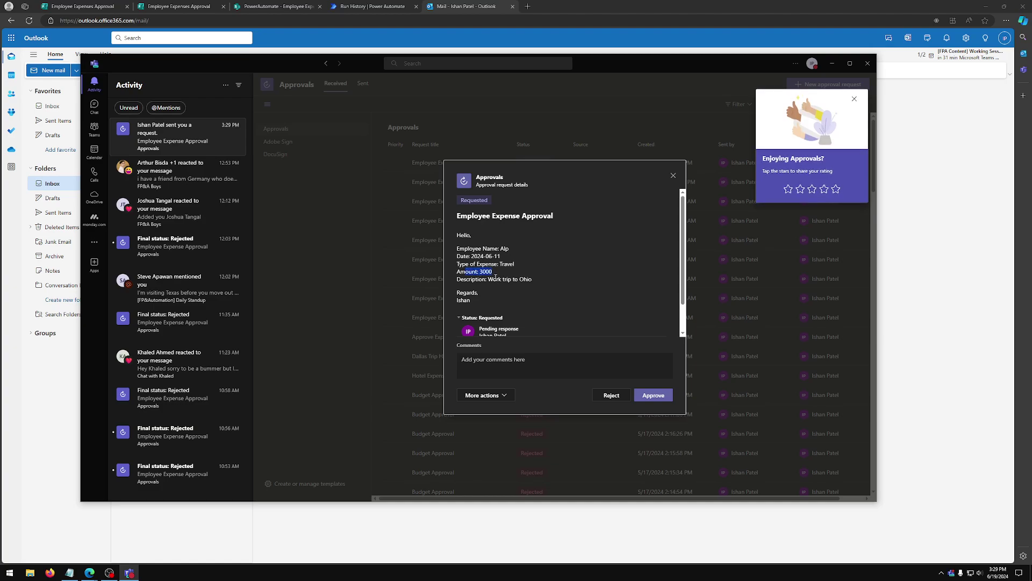
left_click_drag(497, 279, 526, 279)
left_click(653, 395)
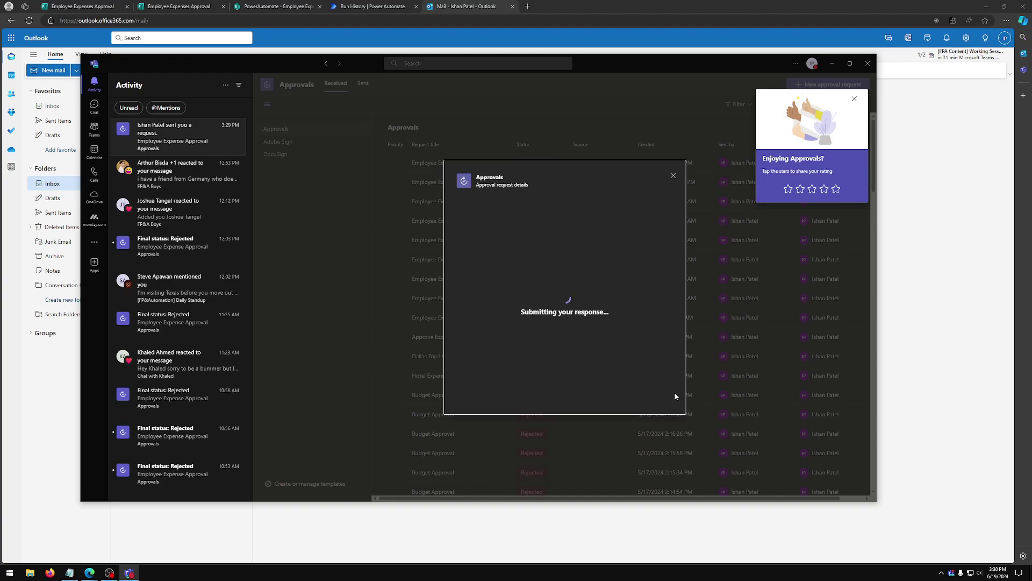
Open the Employee Expense Approval email in Outlook, which shows the request already completed.
left_click(466, 7)
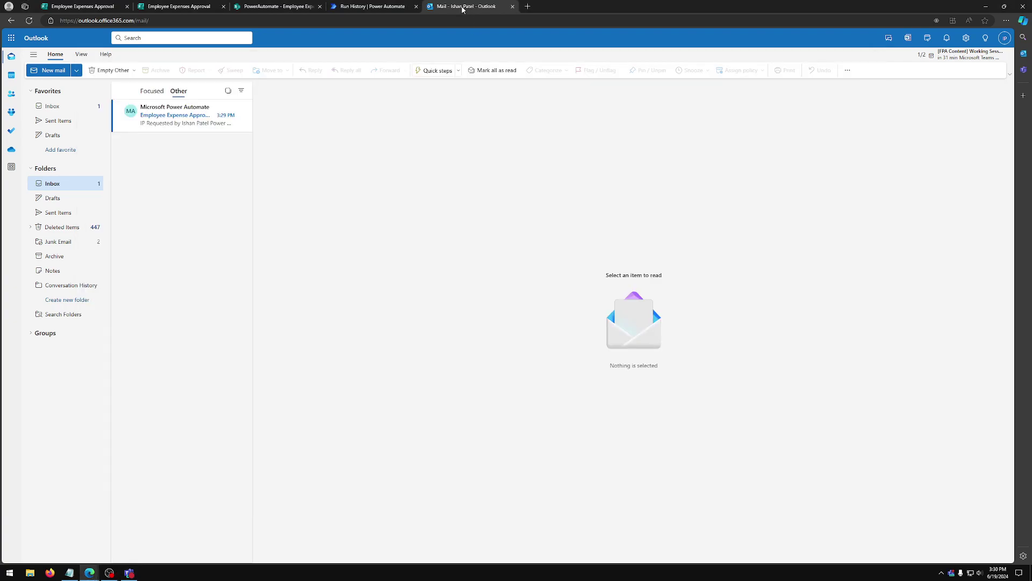
left_click(178, 128)
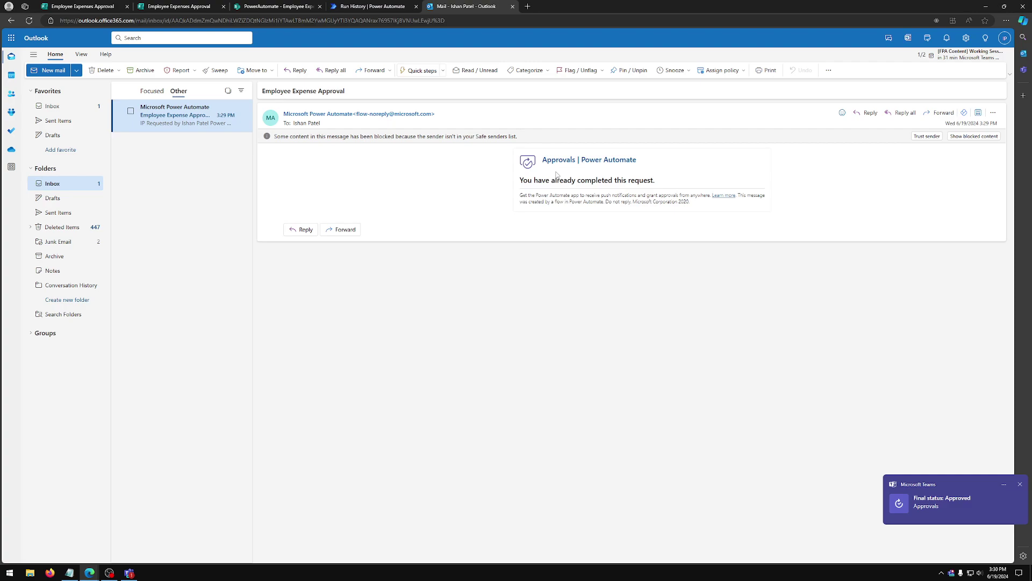
Refresh the SharePoint list to see 'Work trip to Ohio' marked Approved, then view Receipt Images.
left_click(389, 6)
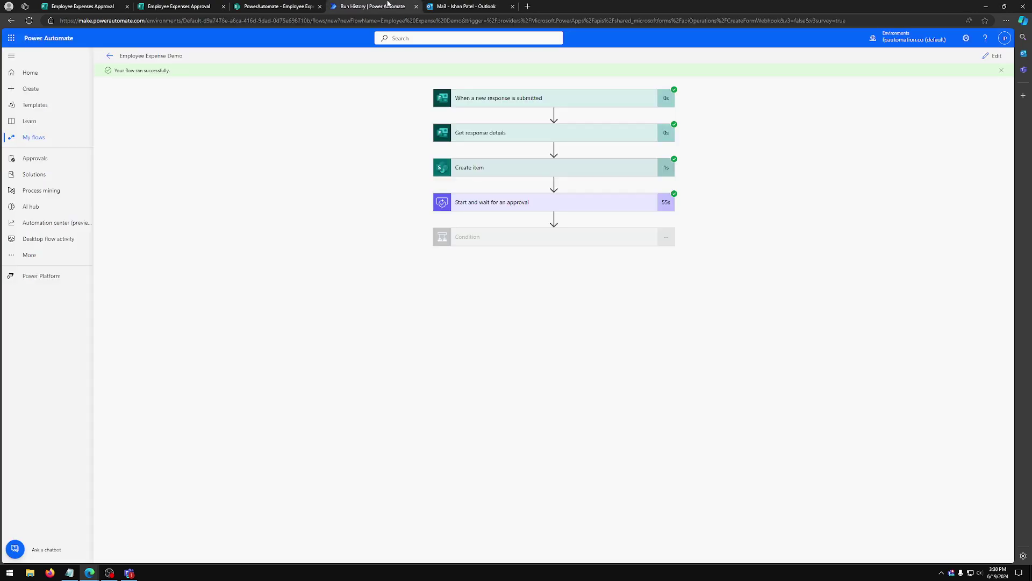
left_click(296, 6)
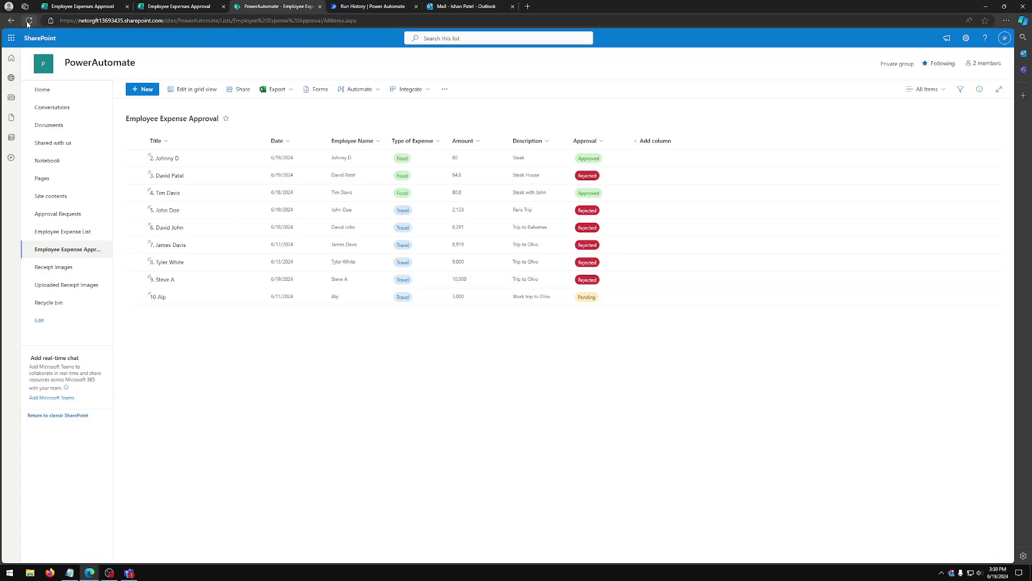
left_click(29, 21)
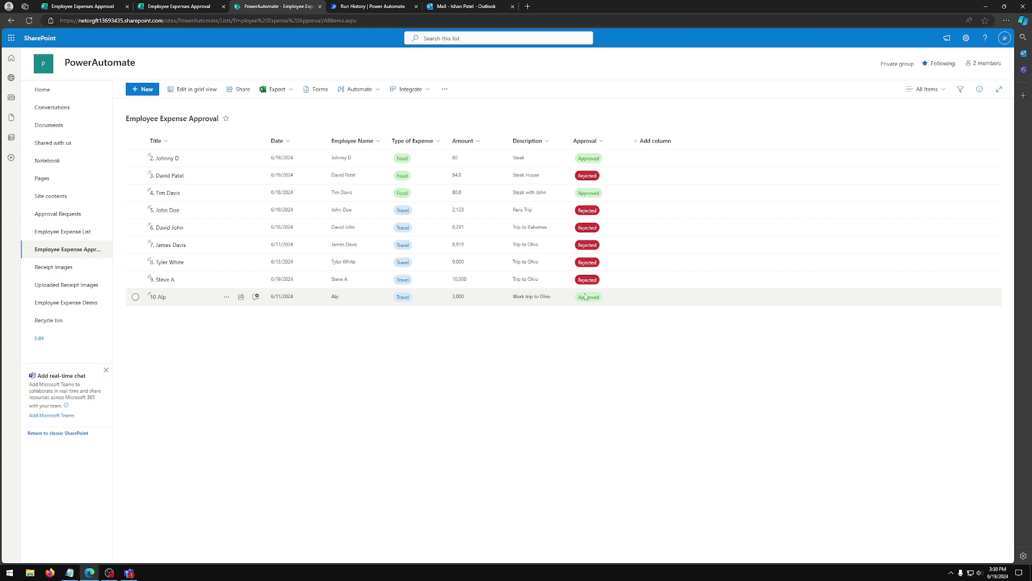
left_click(74, 275)
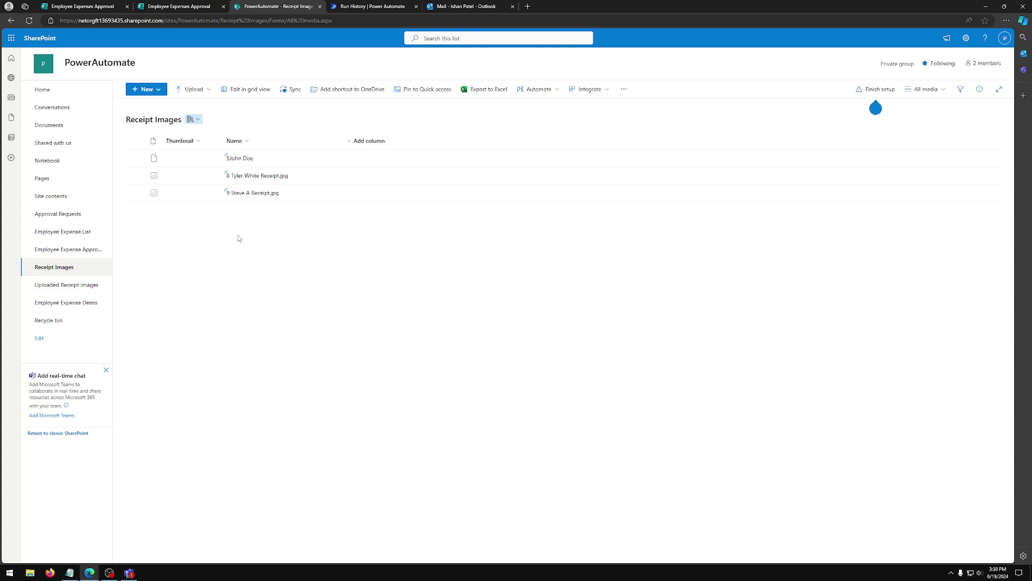
left_click(109, 572)
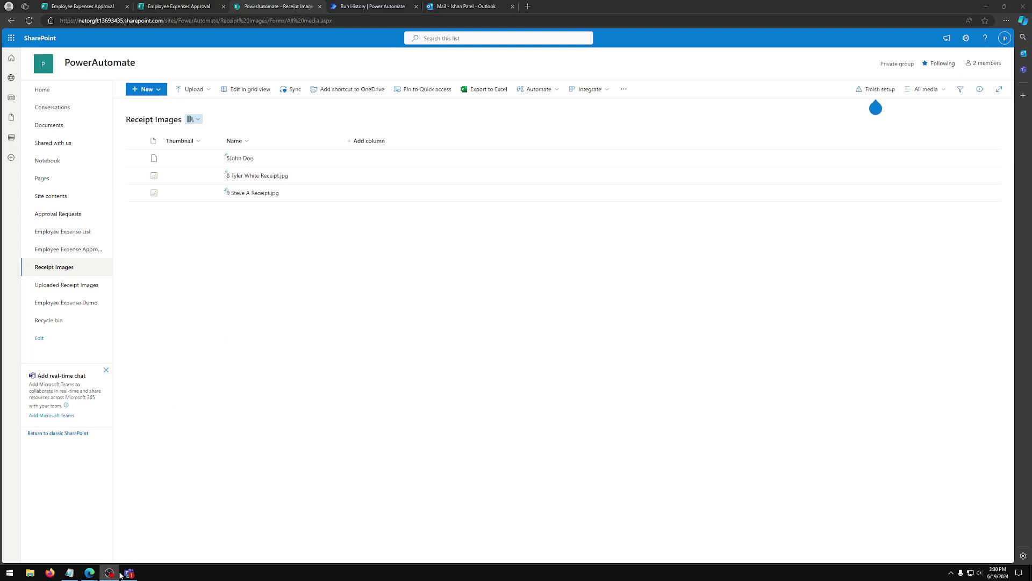